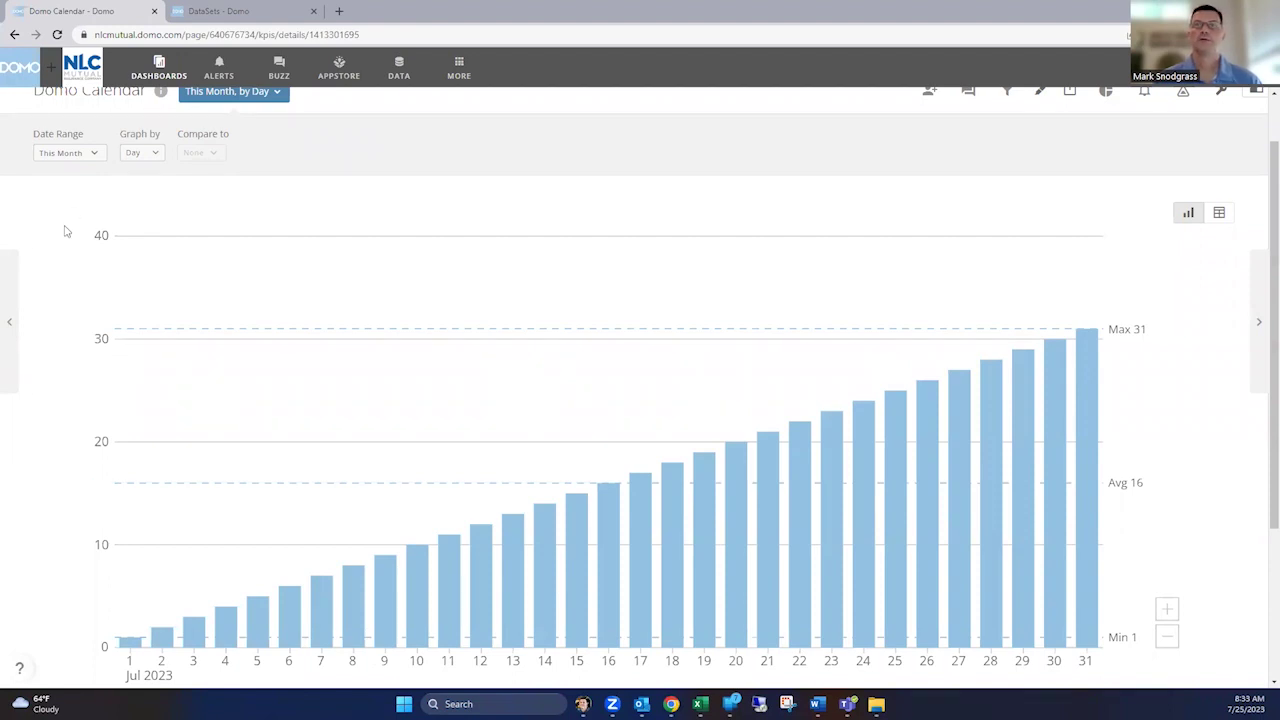
# Review the Domo Calendar card, then return to the Domo Dimensions dataset setup using calendar.csv
pyautogui.scroll(-1, 64, 231)
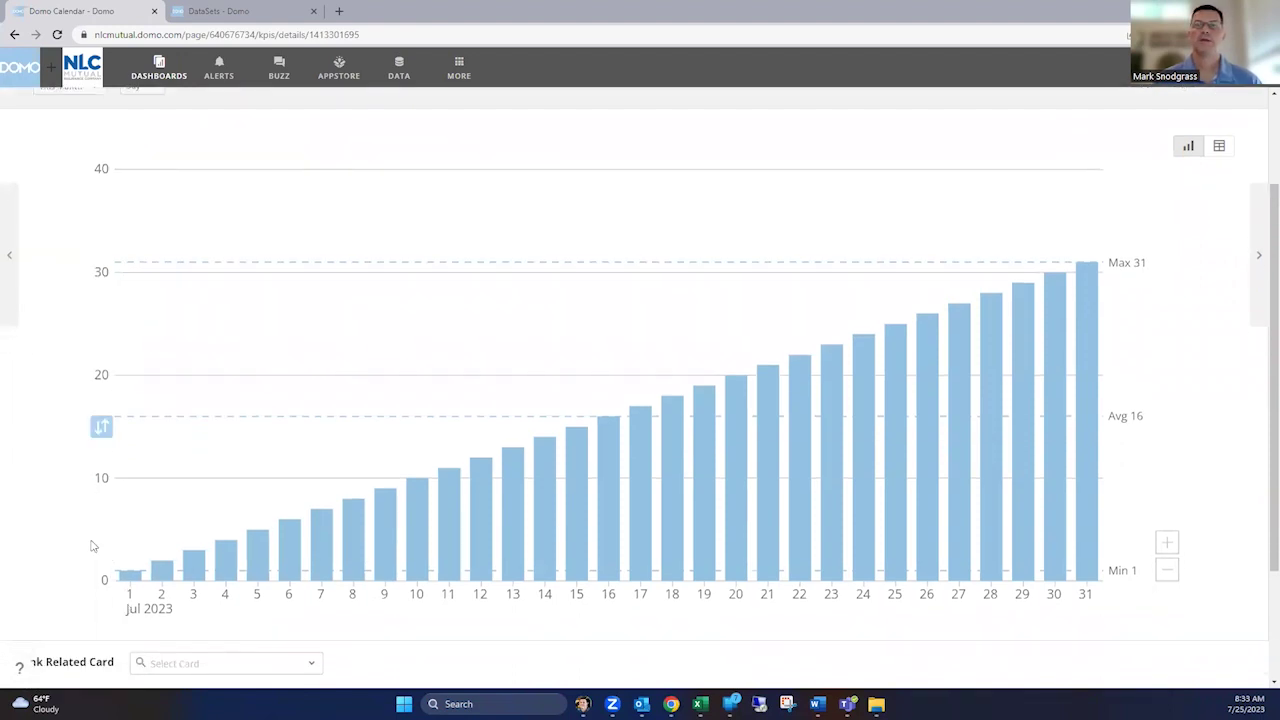
pyautogui.scroll(-2, 88, 449)
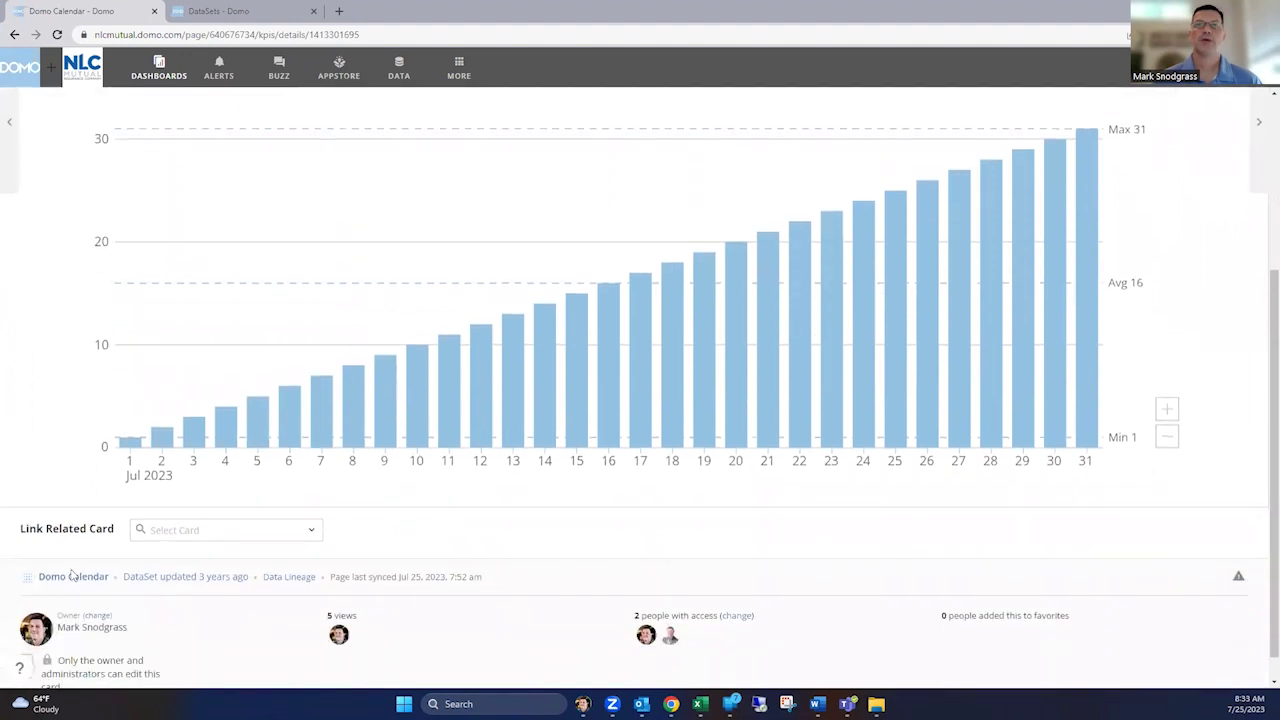
pyautogui.scroll(4, 62, 436)
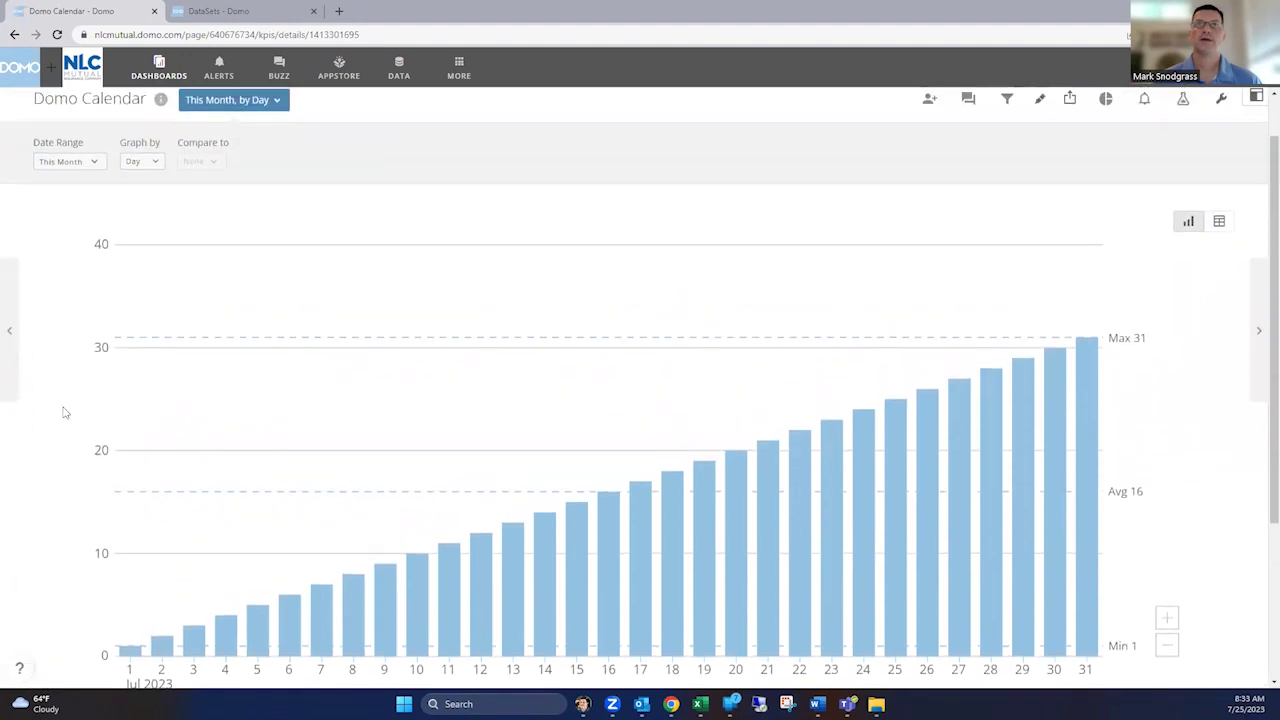
pyautogui.scroll(-1, 80, 316)
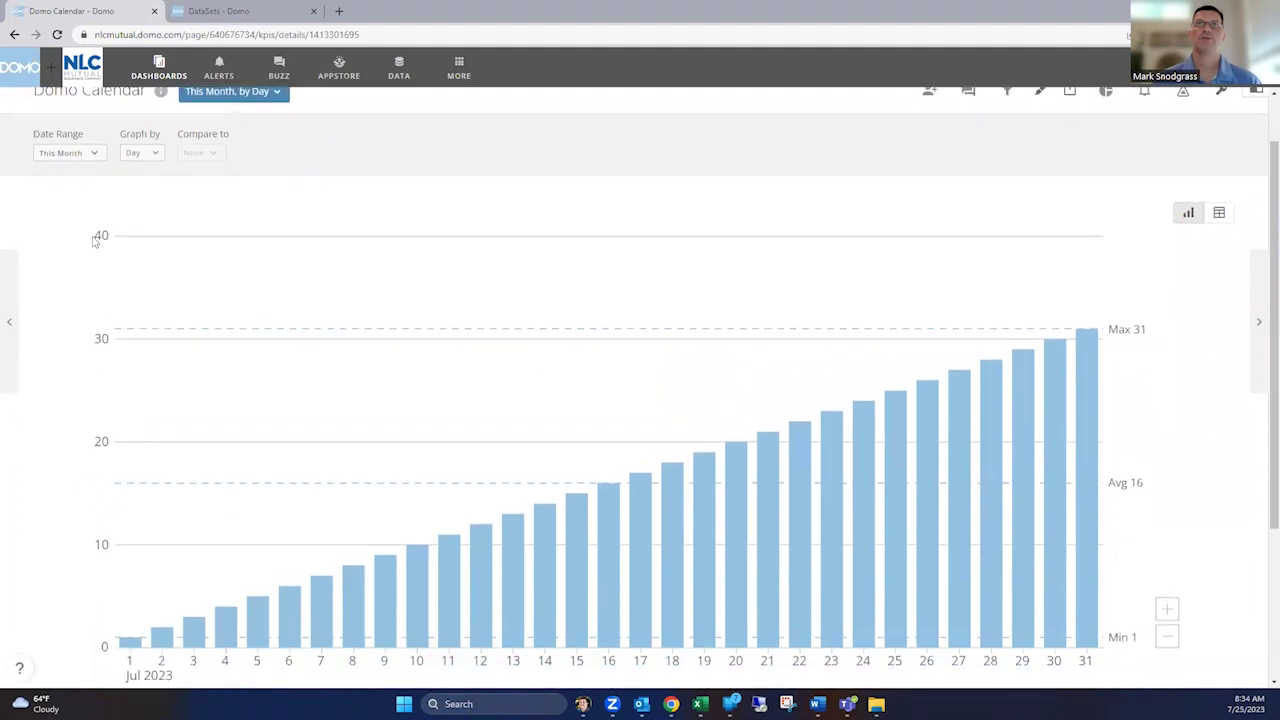
pyautogui.click(232, 11)
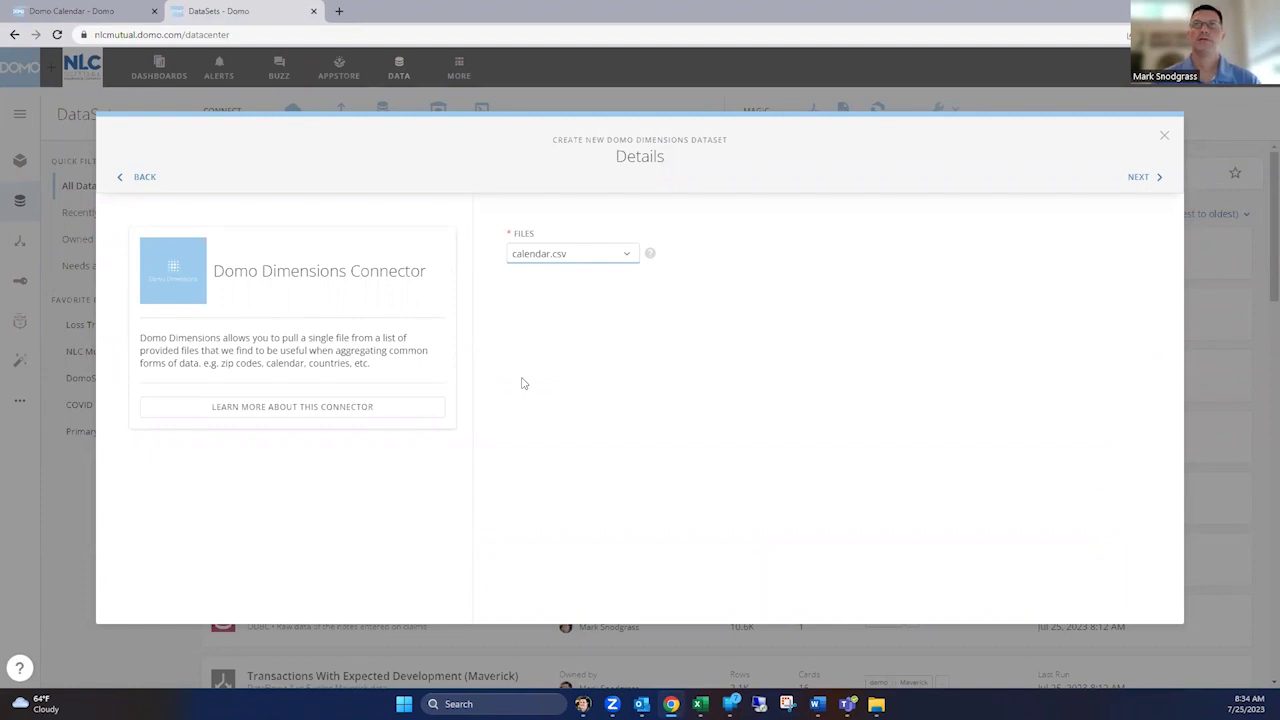
pyautogui.moveTo(224, 270); pyautogui.dragTo(314, 291)
pyautogui.click(318, 297)
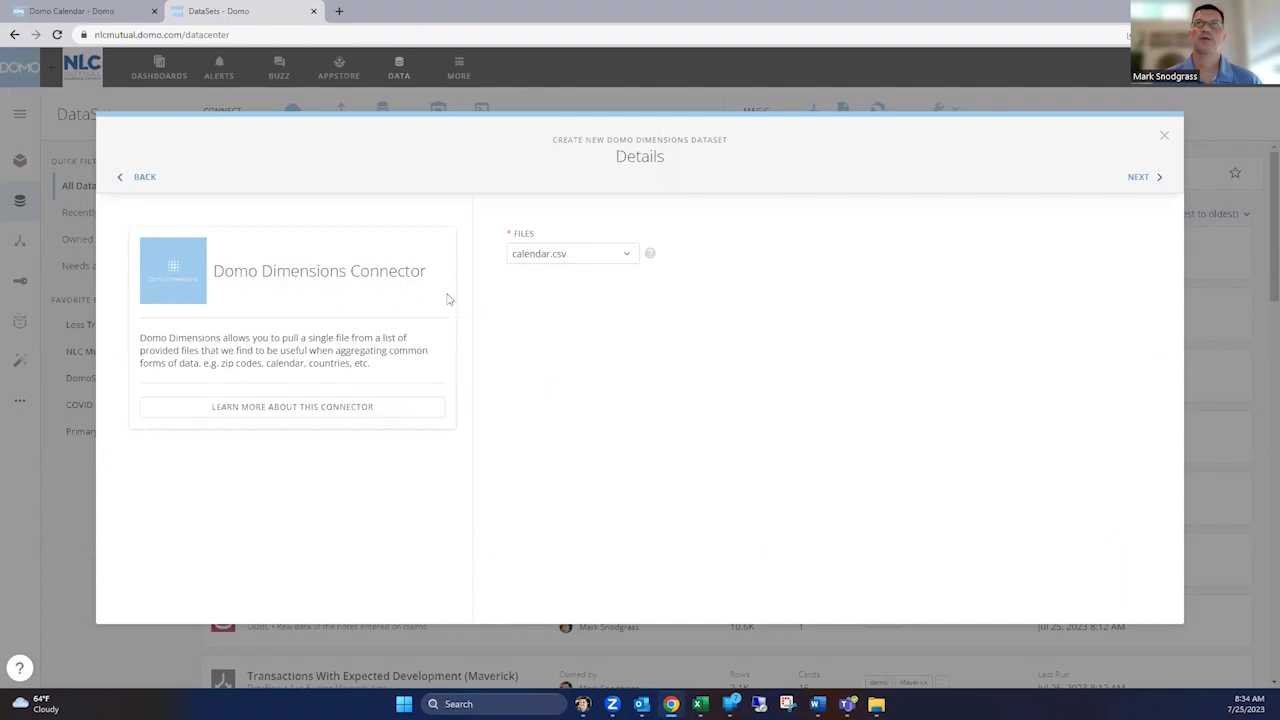
pyautogui.click(628, 257)
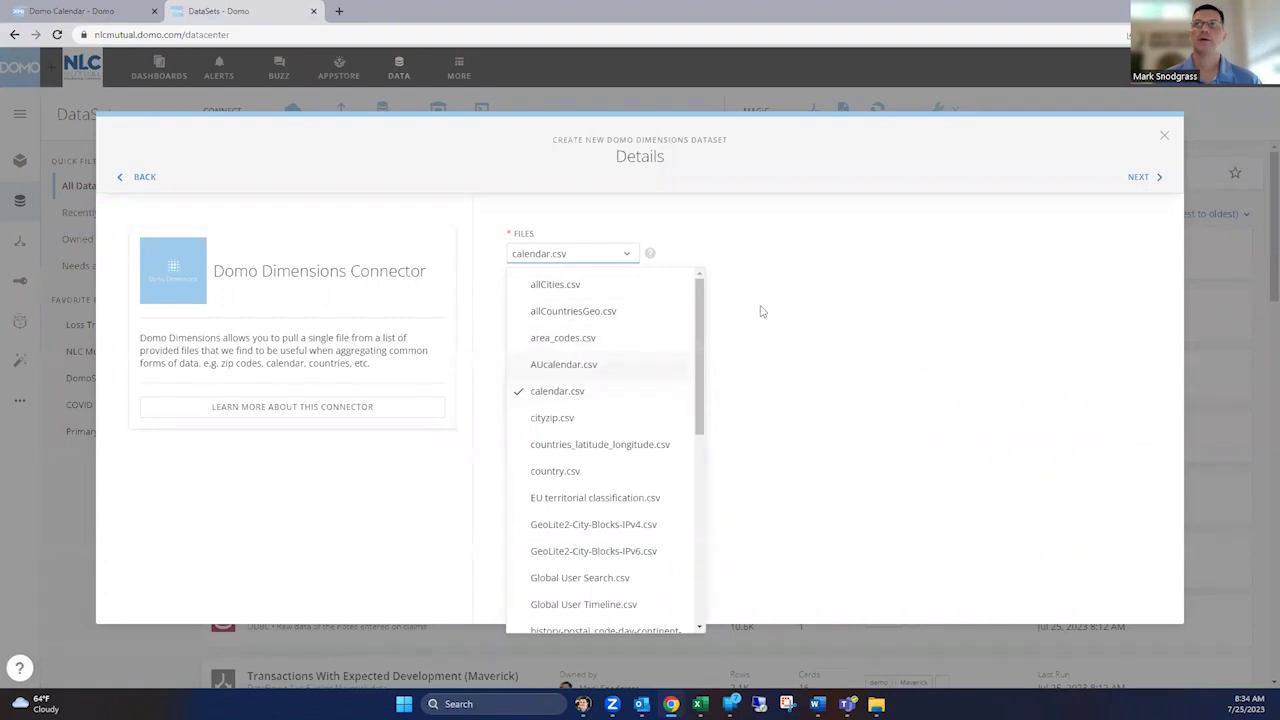
pyautogui.click(689, 333)
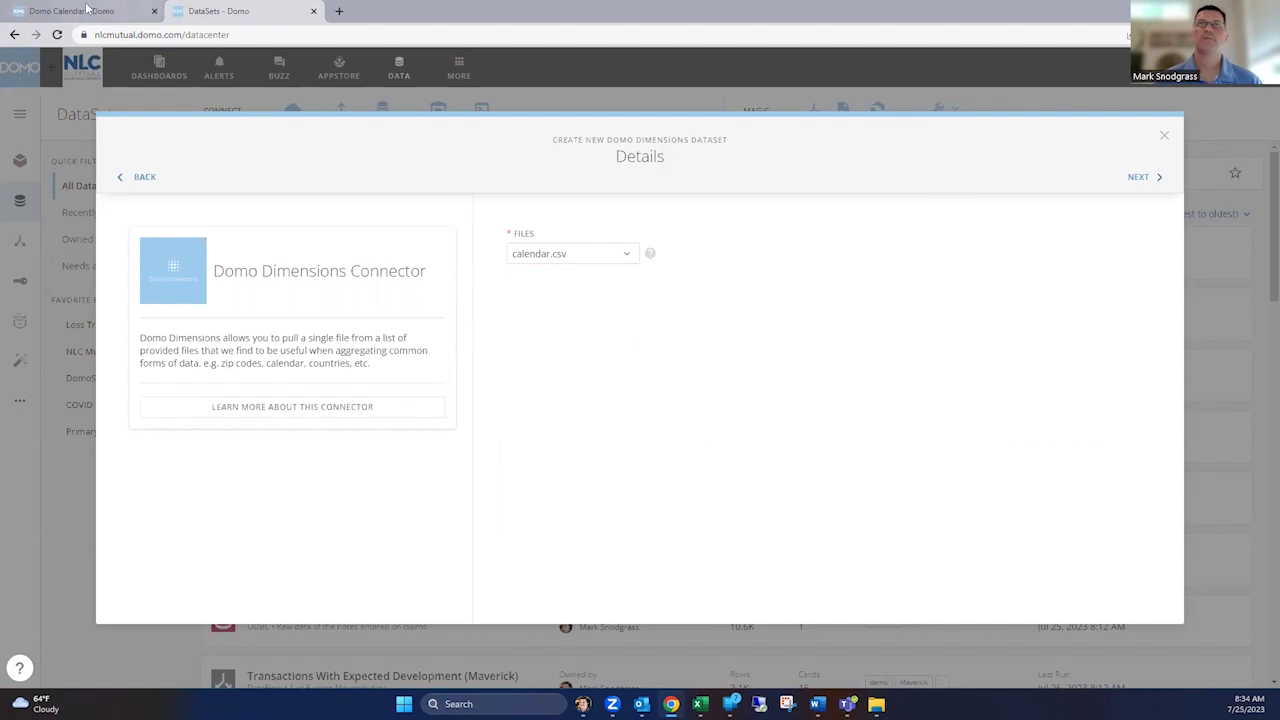
pyautogui.moveTo(87, 8)
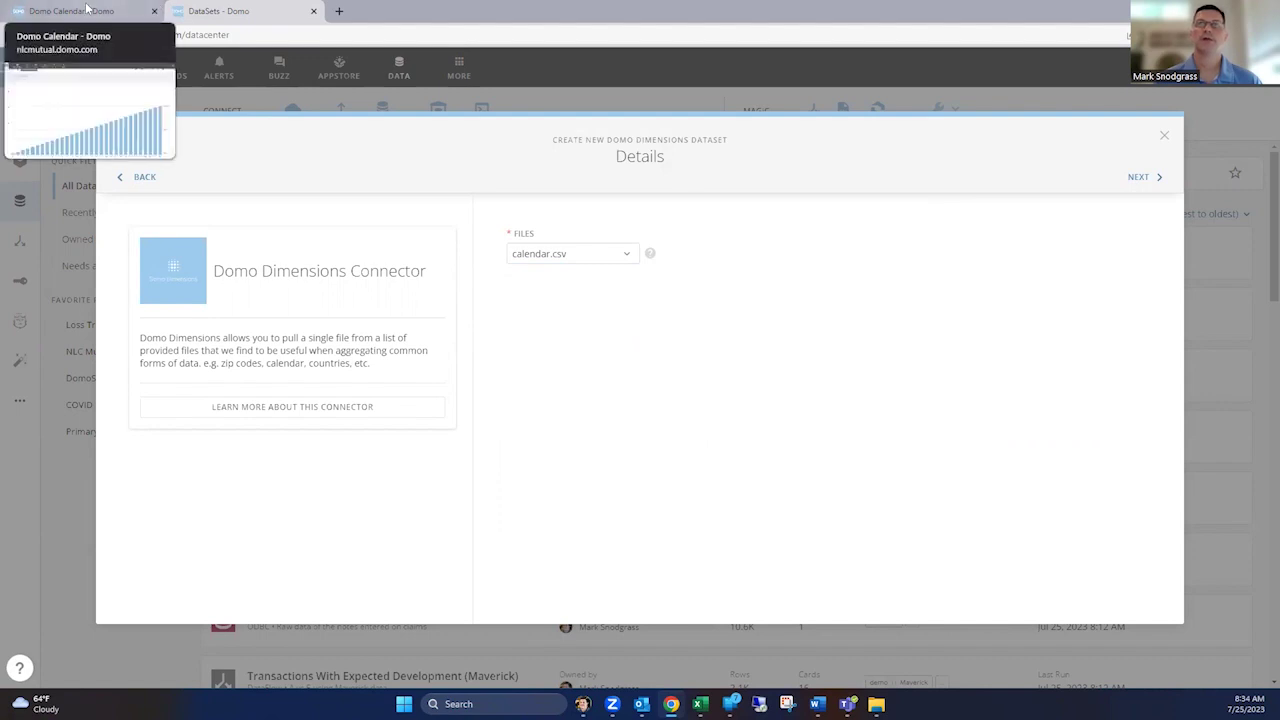
pyautogui.click(87, 8)
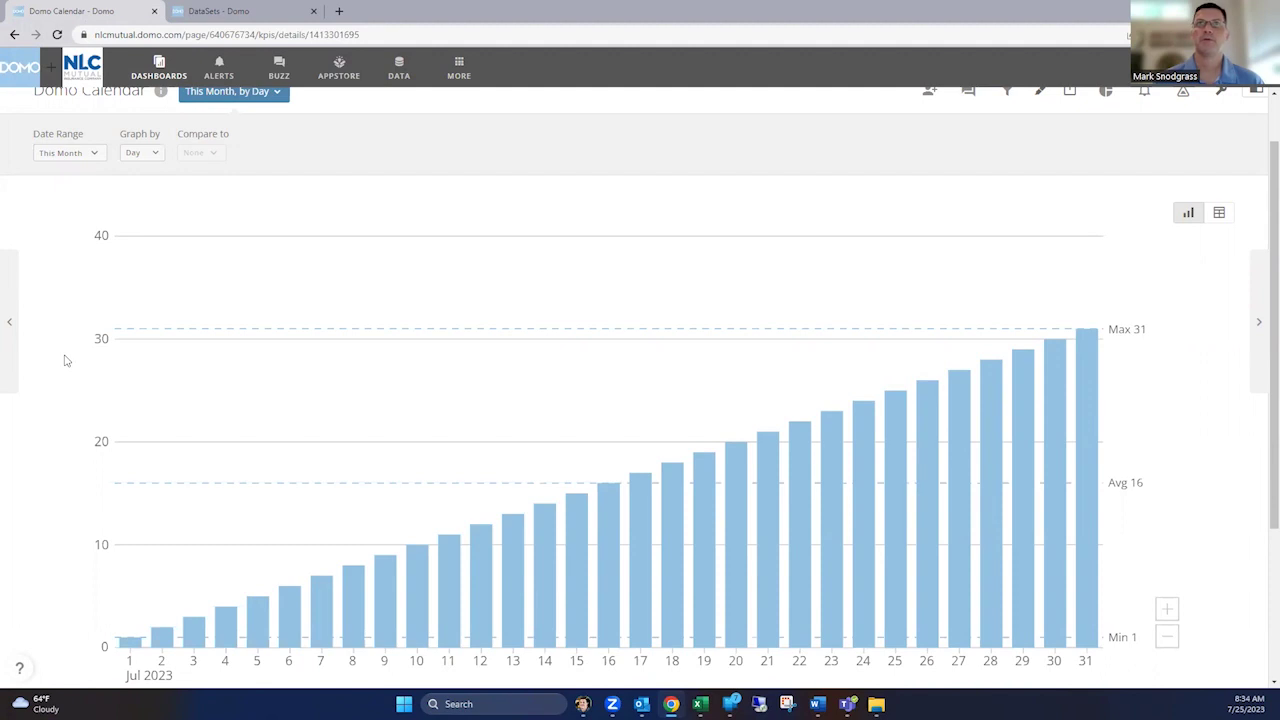
# Set the Domo Calendar chart's date range to Today, showing a single 2023-07-25 bar
pyautogui.scroll(1, 110, 188)
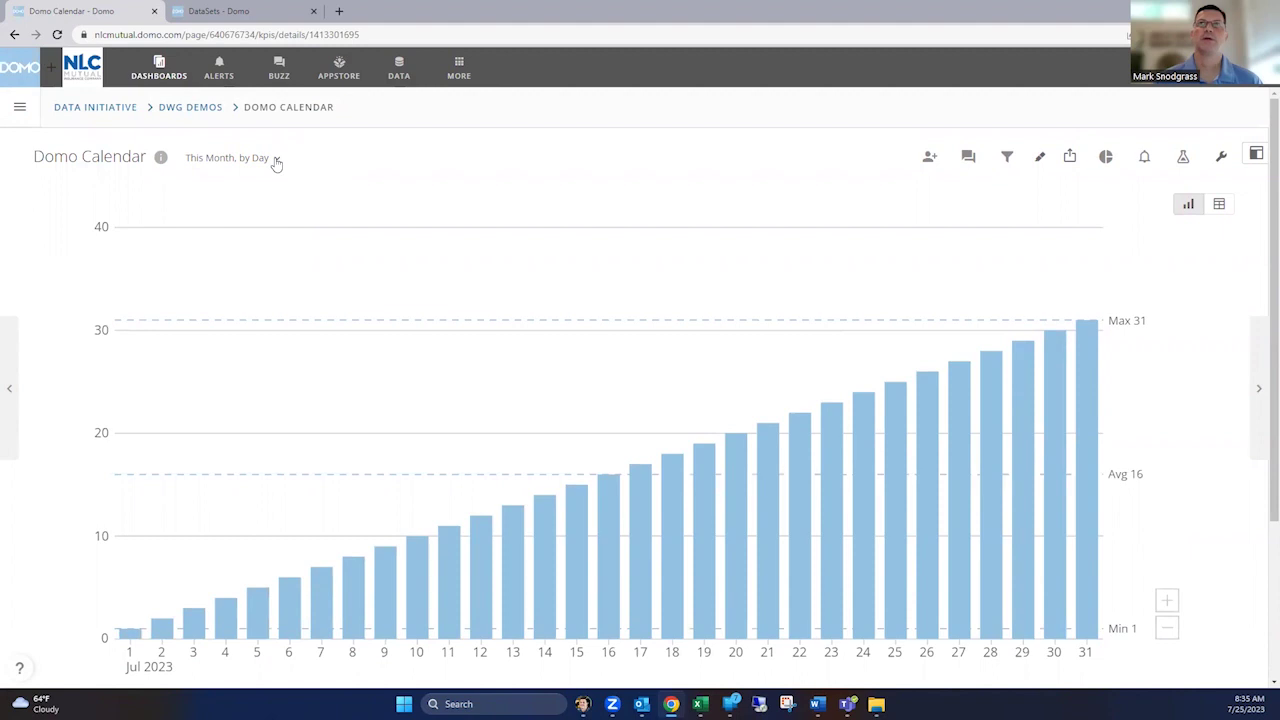
pyautogui.click(277, 160)
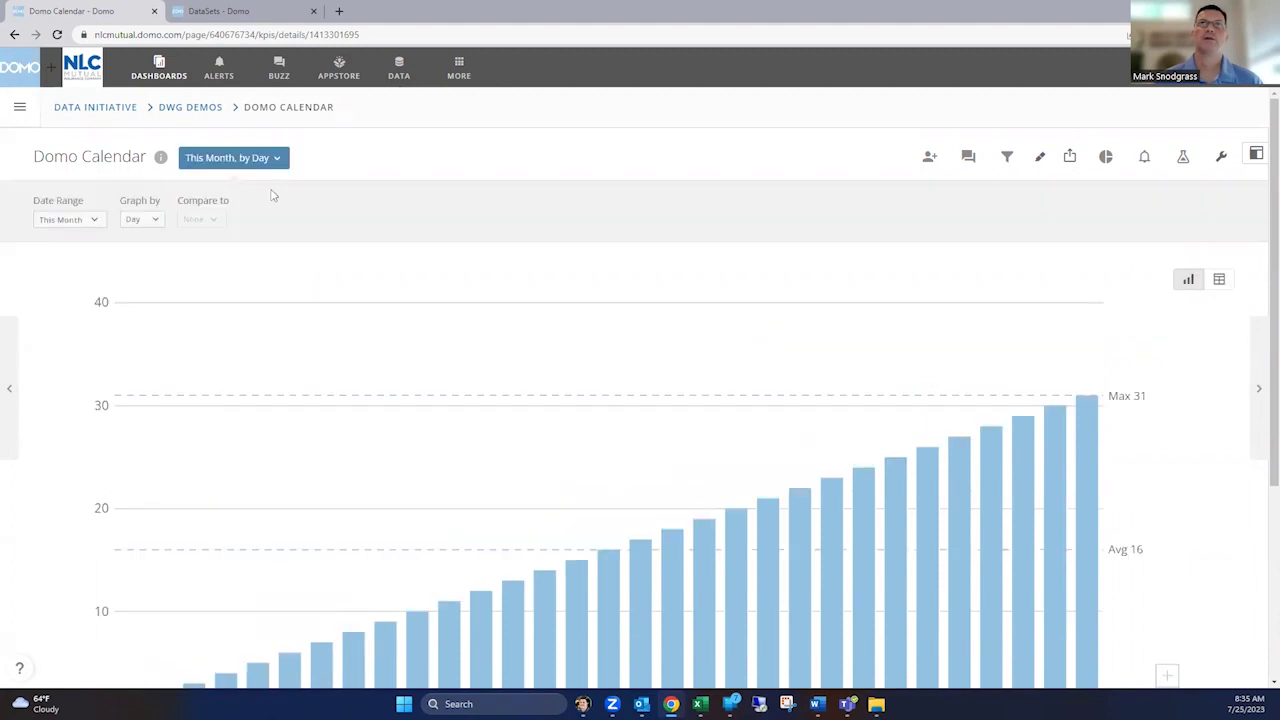
pyautogui.click(94, 220)
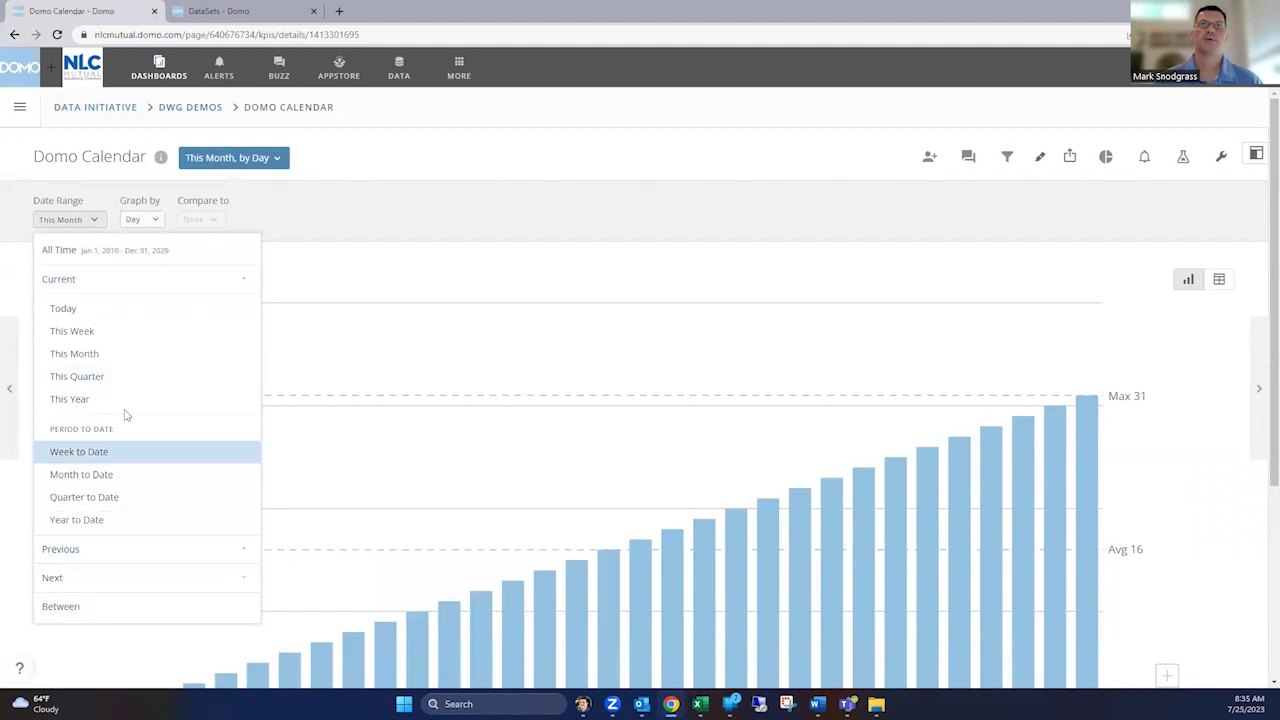
pyautogui.click(105, 316)
# Switch the chart's date range to This Week, then to This Month by day
pyautogui.scroll(-2, 60, 323)
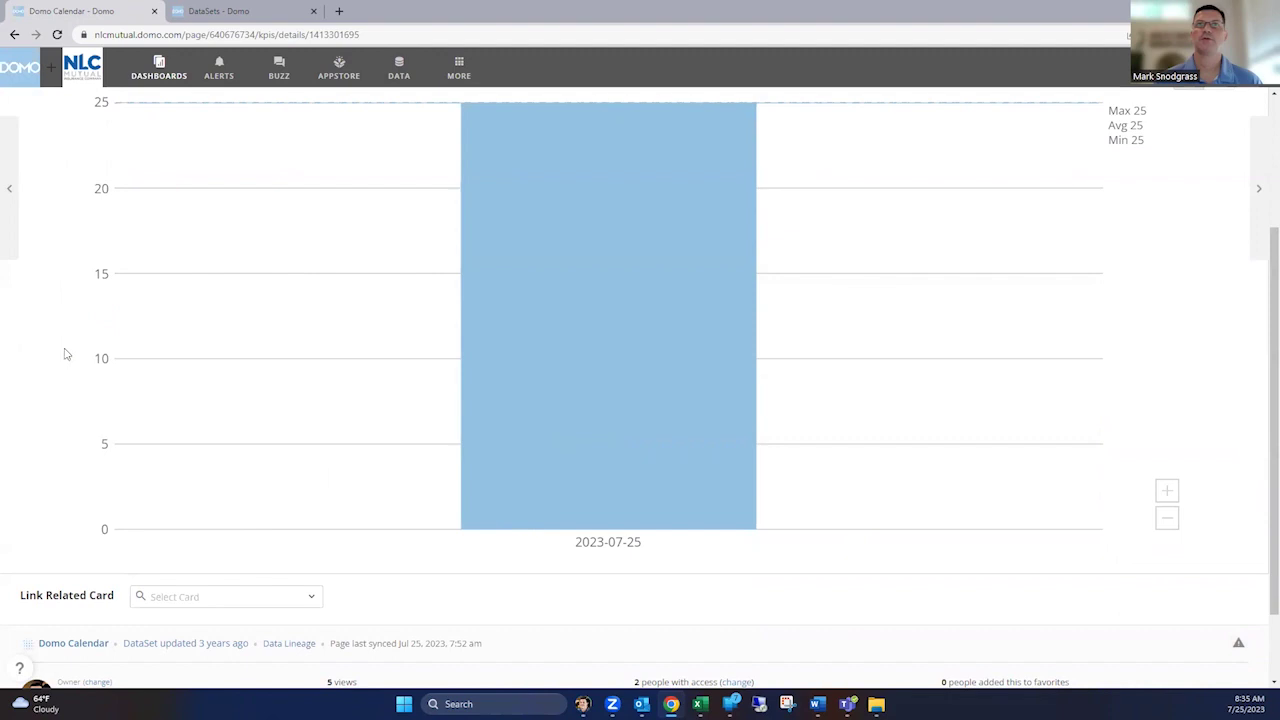
pyautogui.scroll(1, 65, 354)
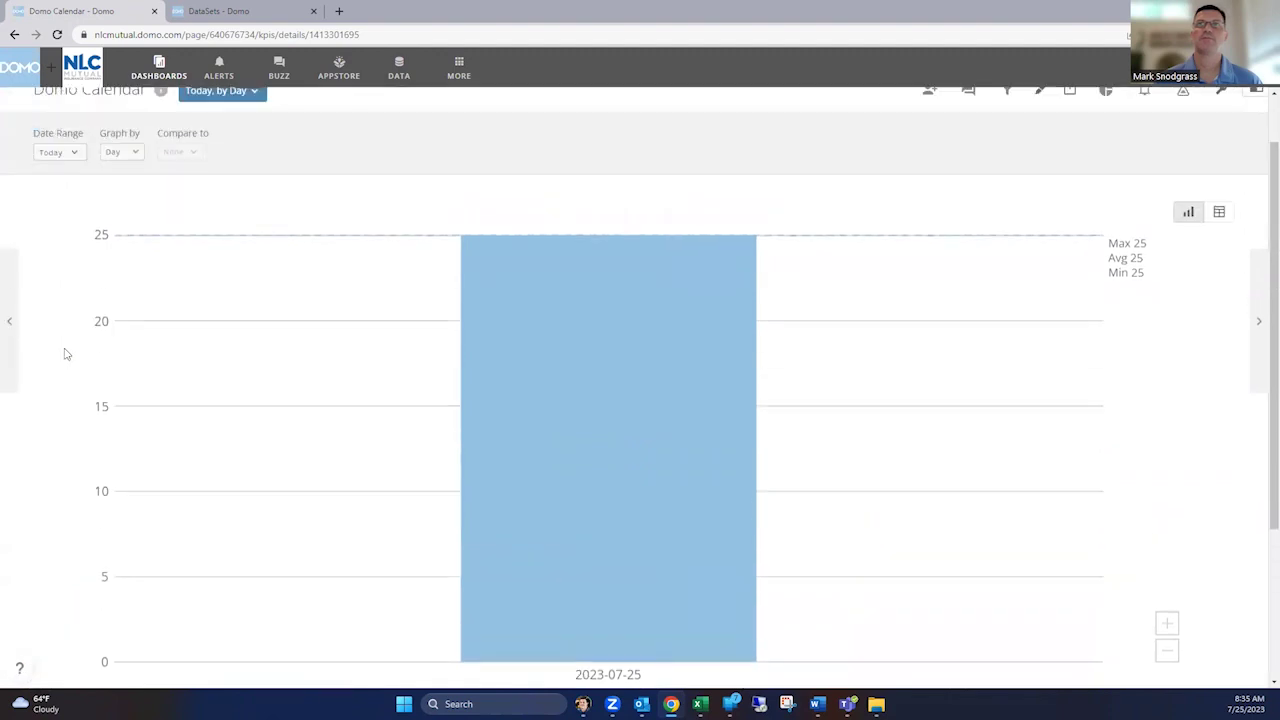
pyautogui.click(52, 155)
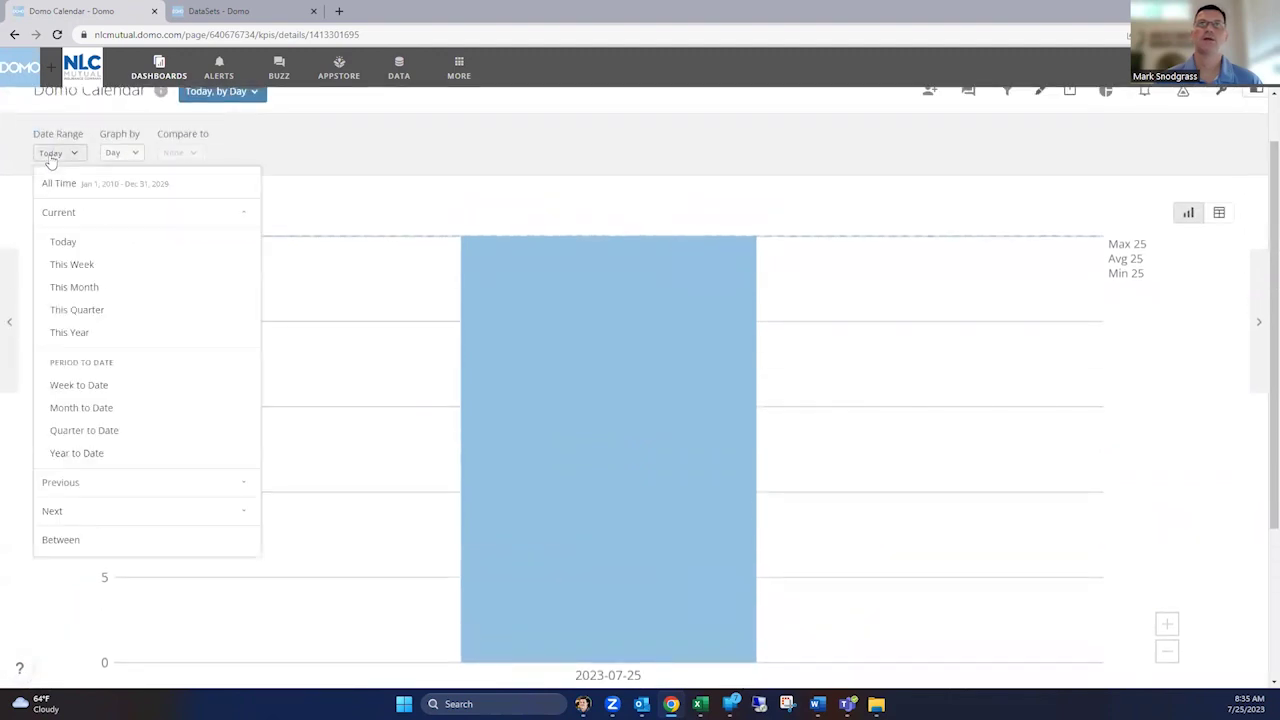
pyautogui.click(73, 265)
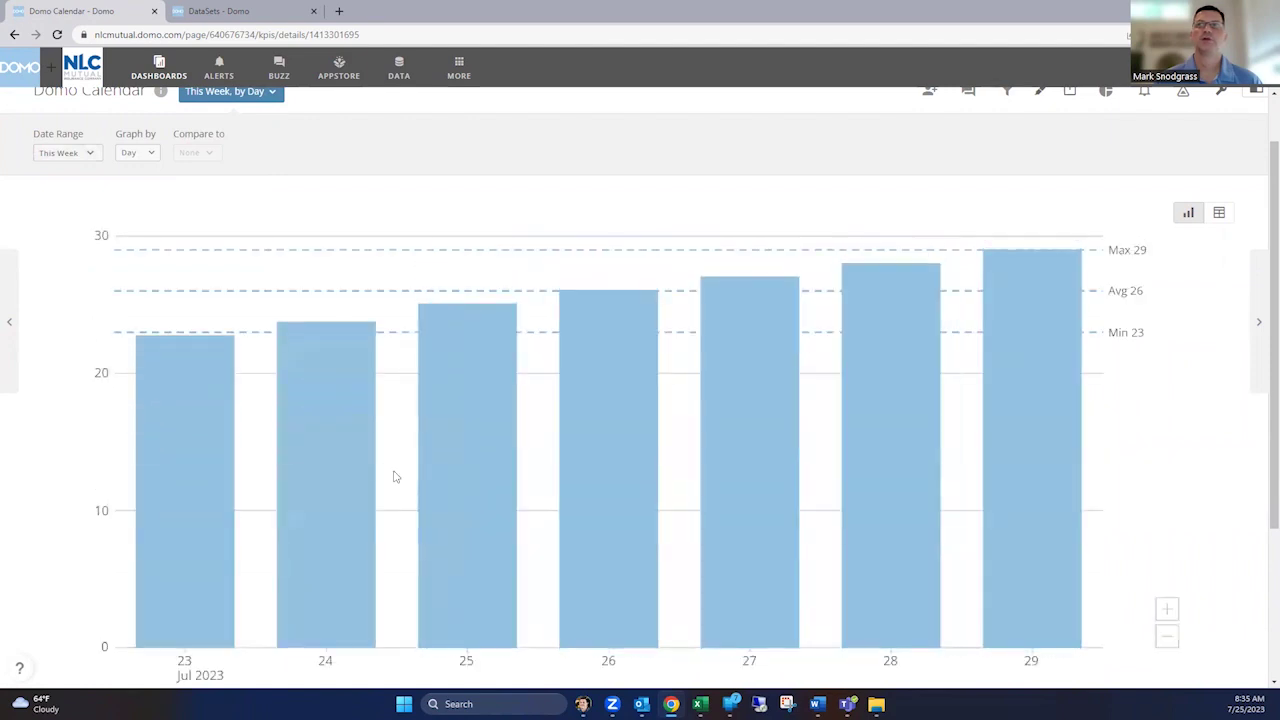
pyautogui.moveTo(183, 549)
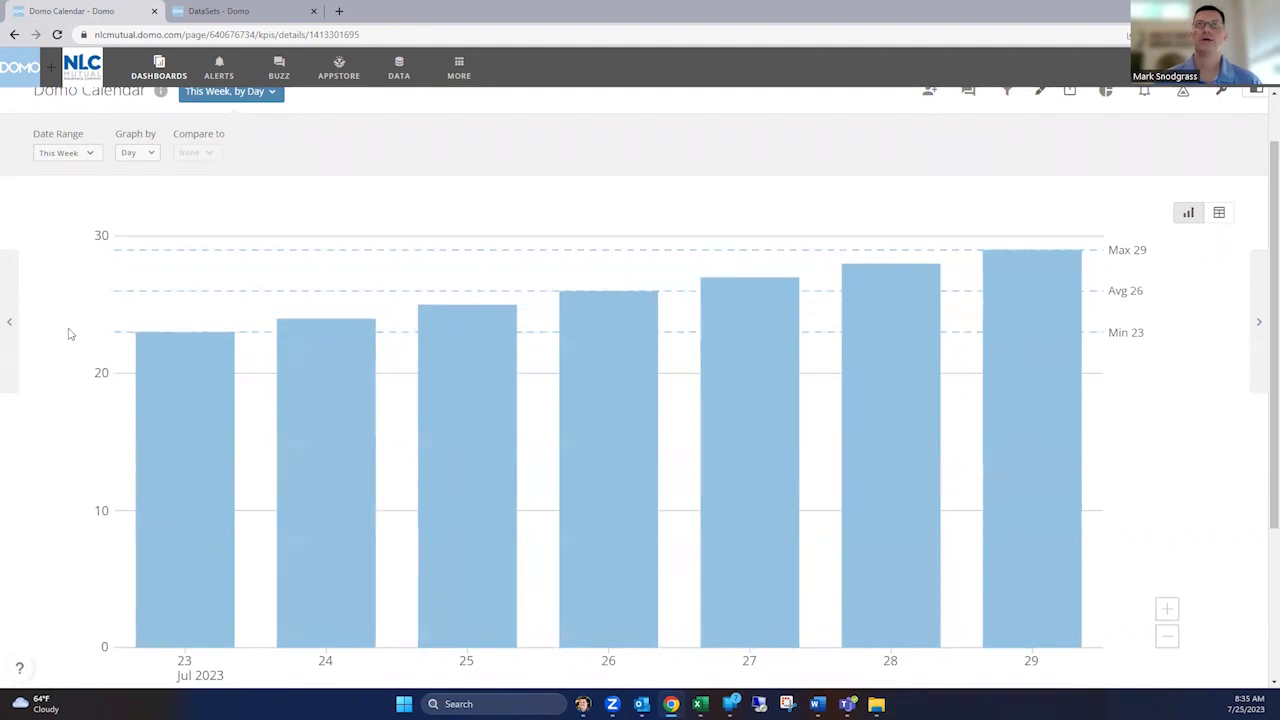
pyautogui.click(92, 156)
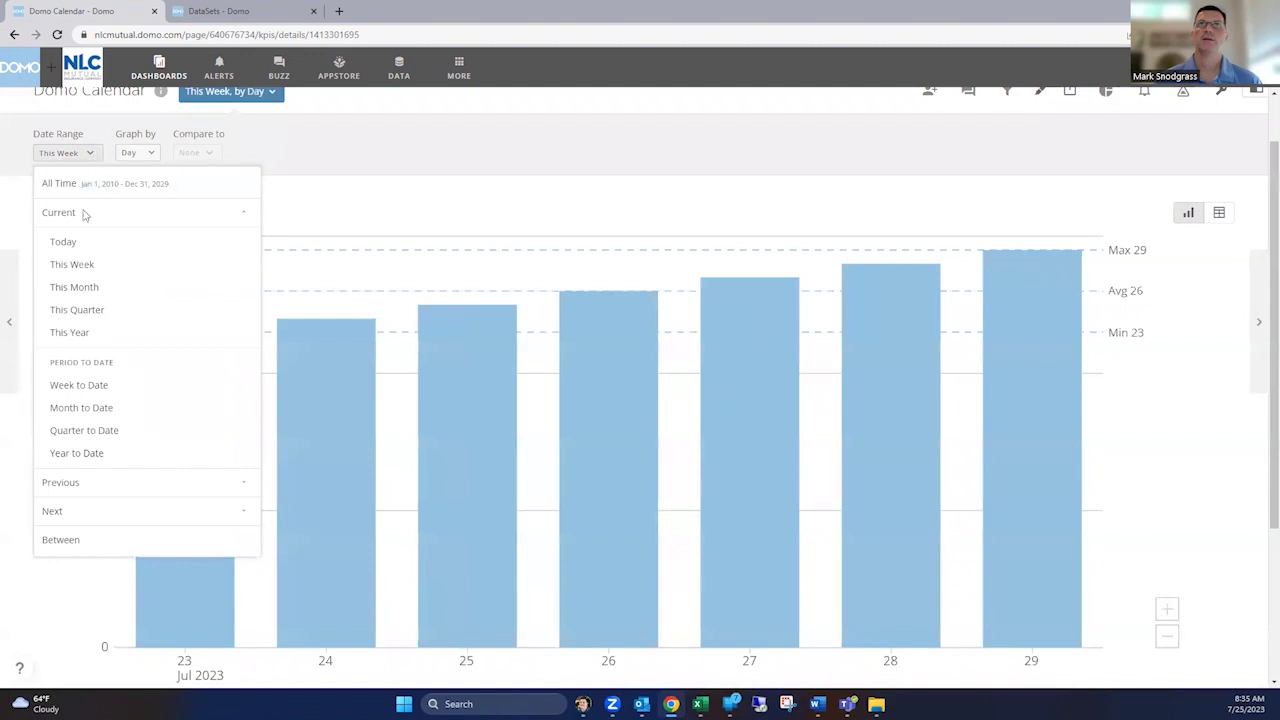
pyautogui.click(76, 290)
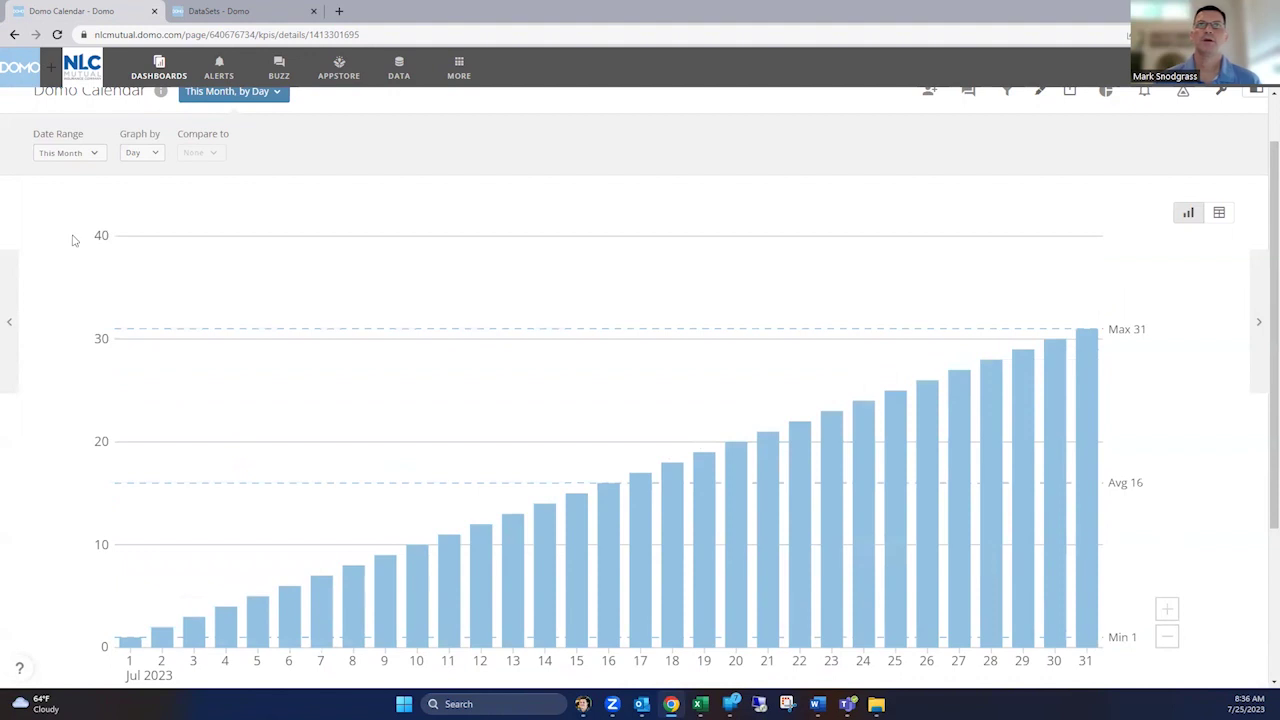
# Try This Quarter and This Year, then settle on Week to Date (Jul 23–25)
pyautogui.click(93, 157)
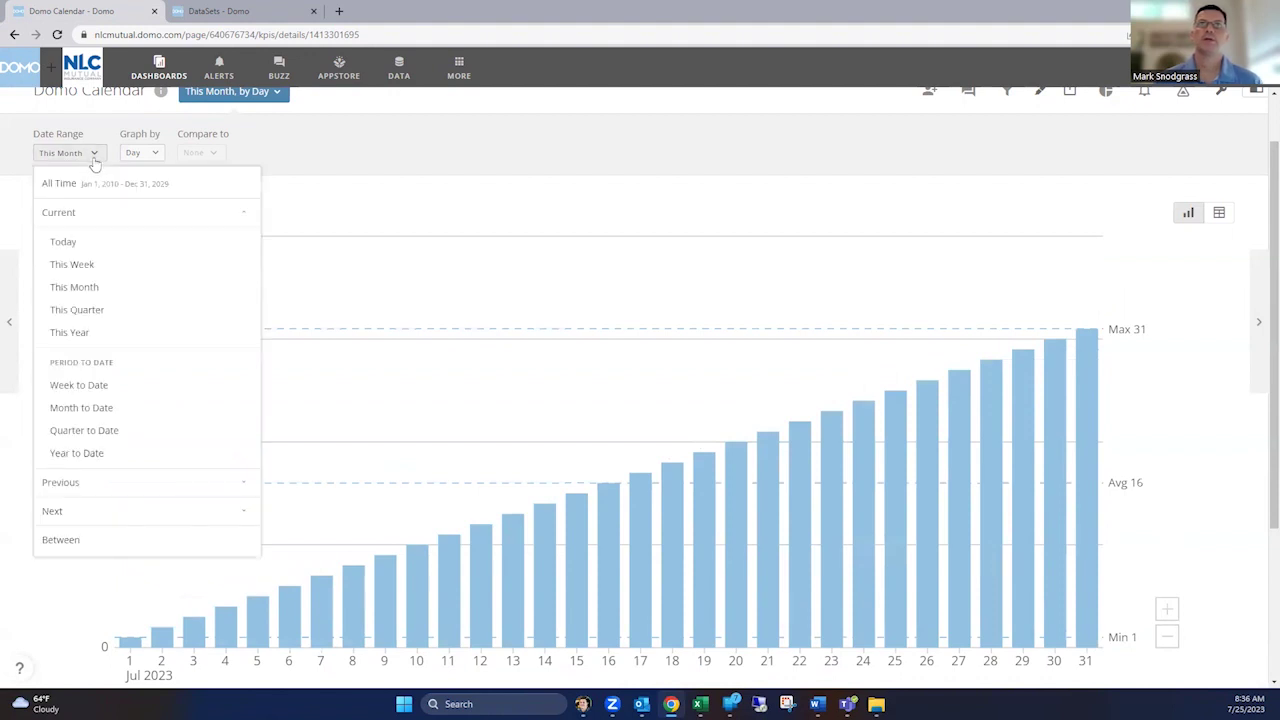
pyautogui.click(72, 309)
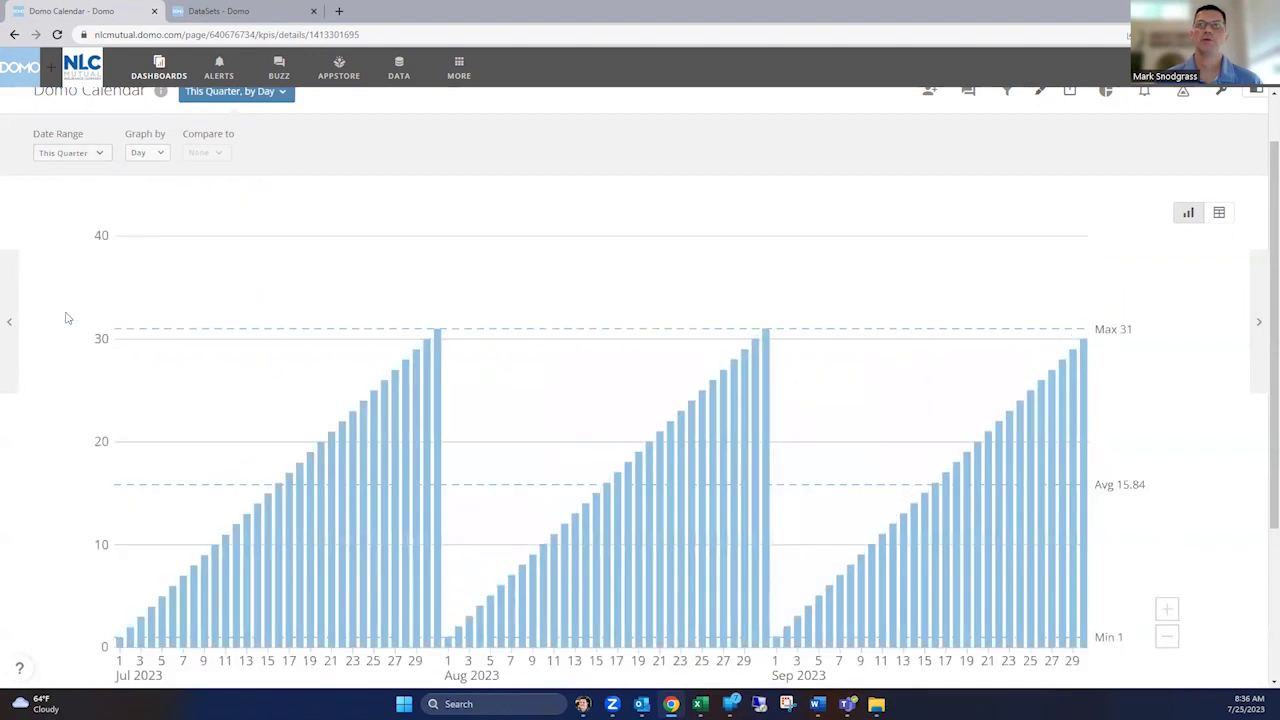
pyautogui.moveTo(340, 500)
pyautogui.click(92, 160)
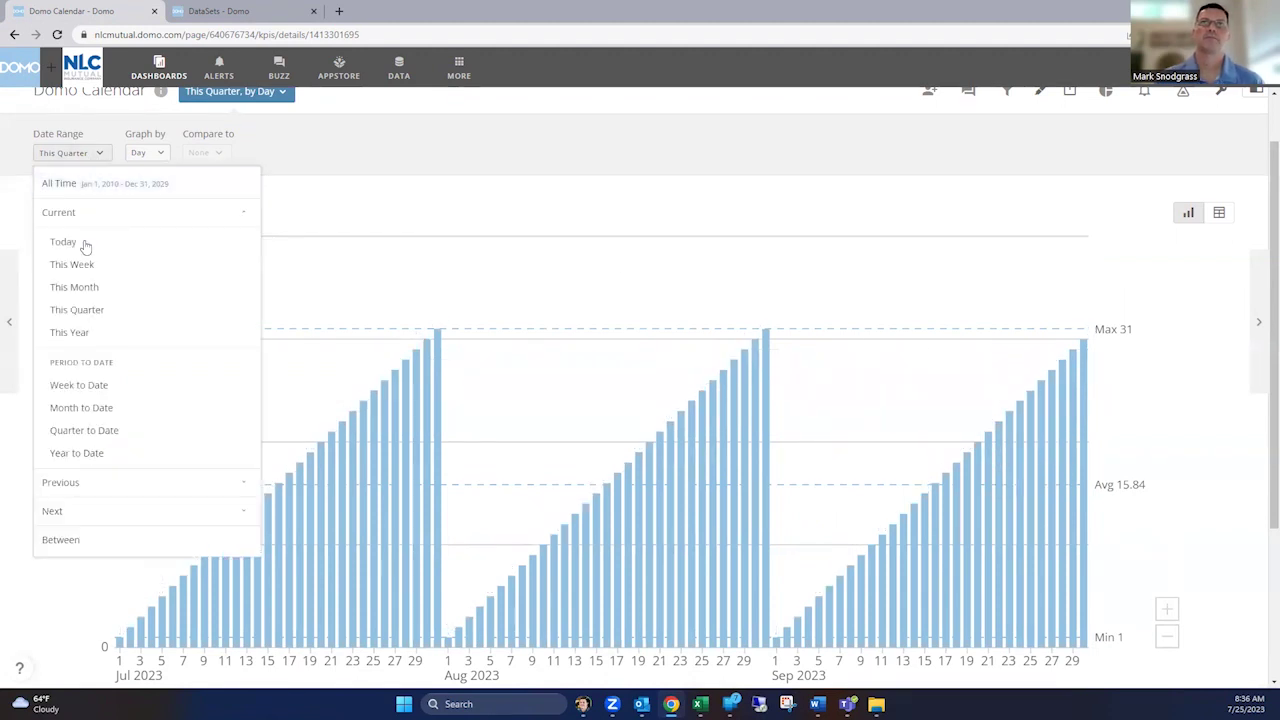
pyautogui.click(80, 332)
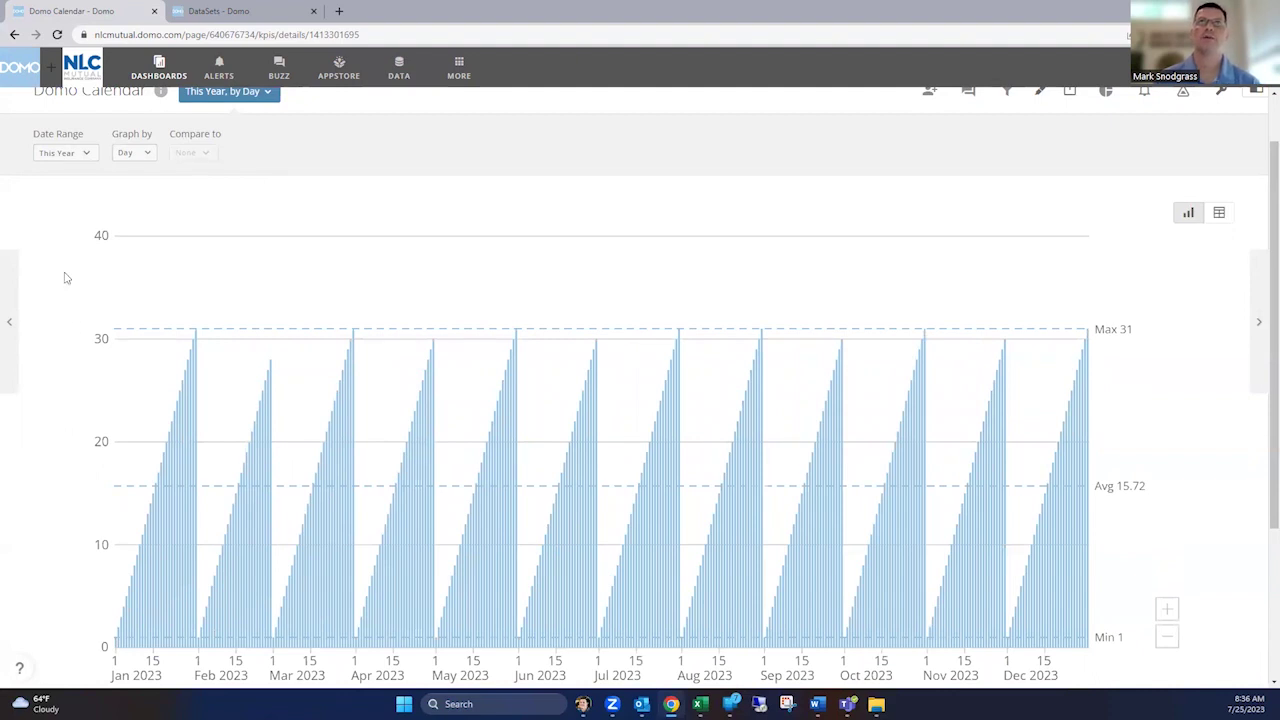
pyautogui.click(86, 156)
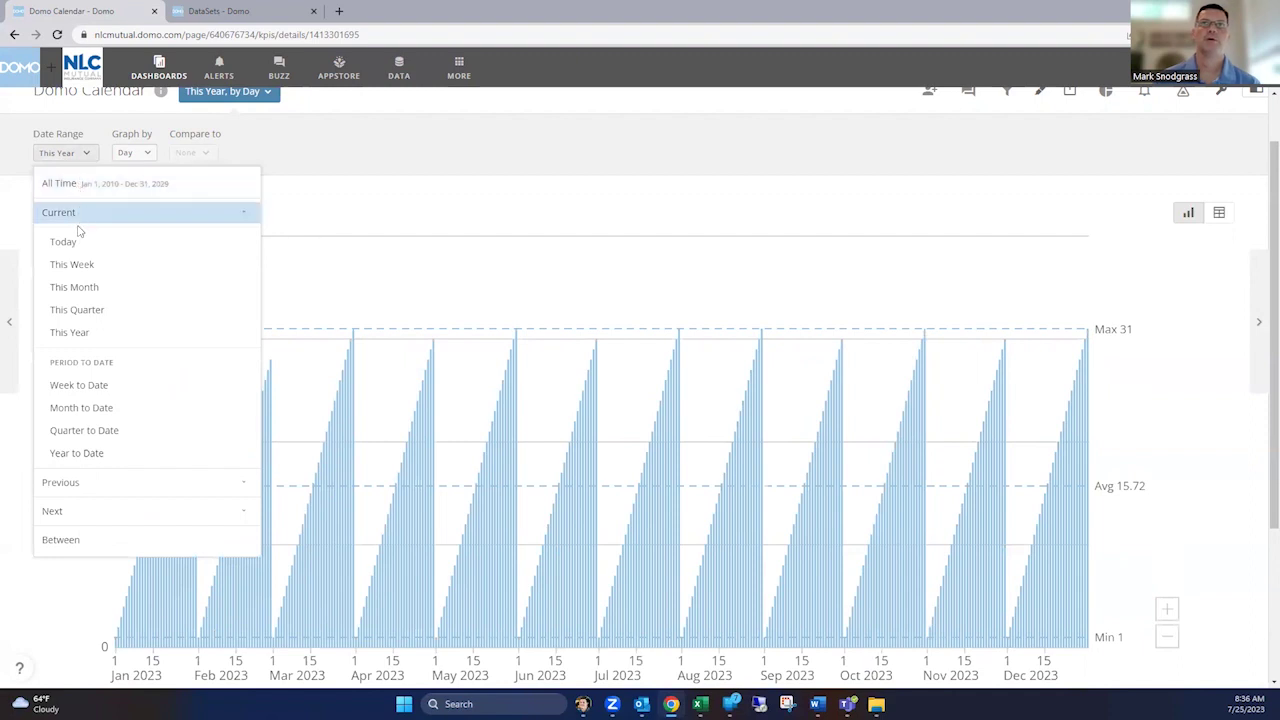
pyautogui.click(80, 386)
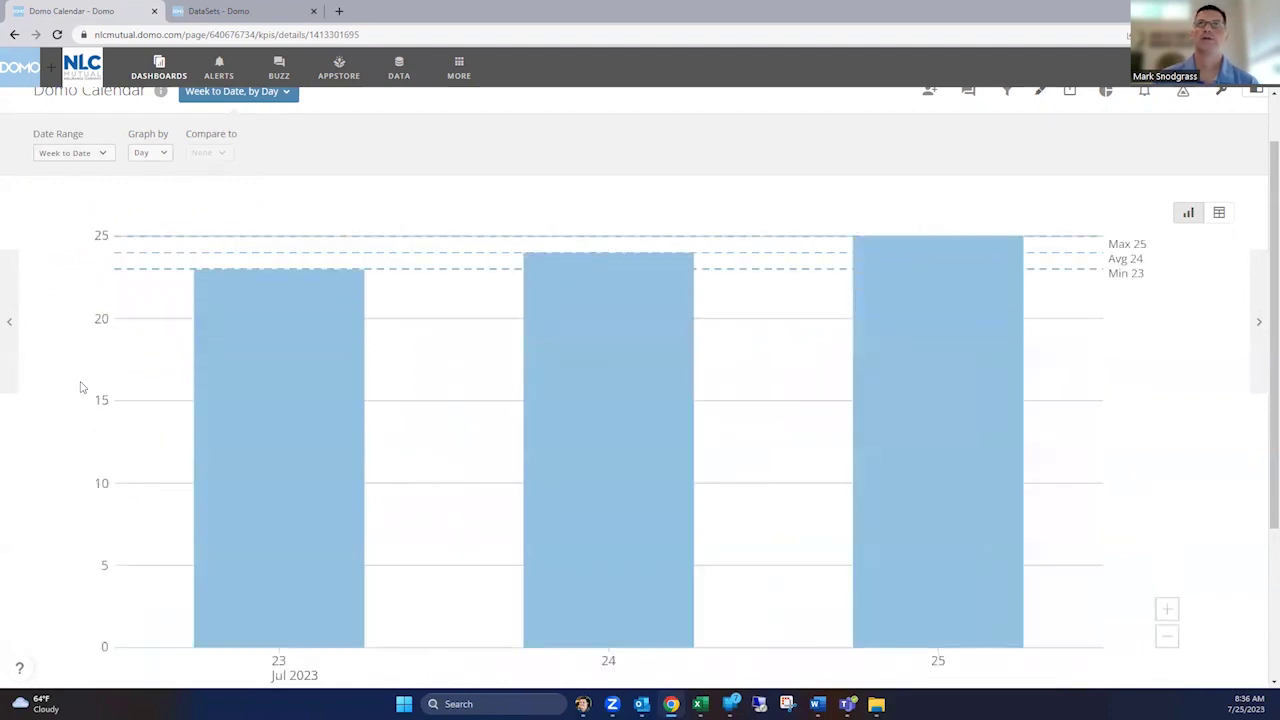
# Step the date range through Month to Date and Quarter to Date to Year to Date (Jan 1–Jul 25, 2023)
pyautogui.click(103, 155)
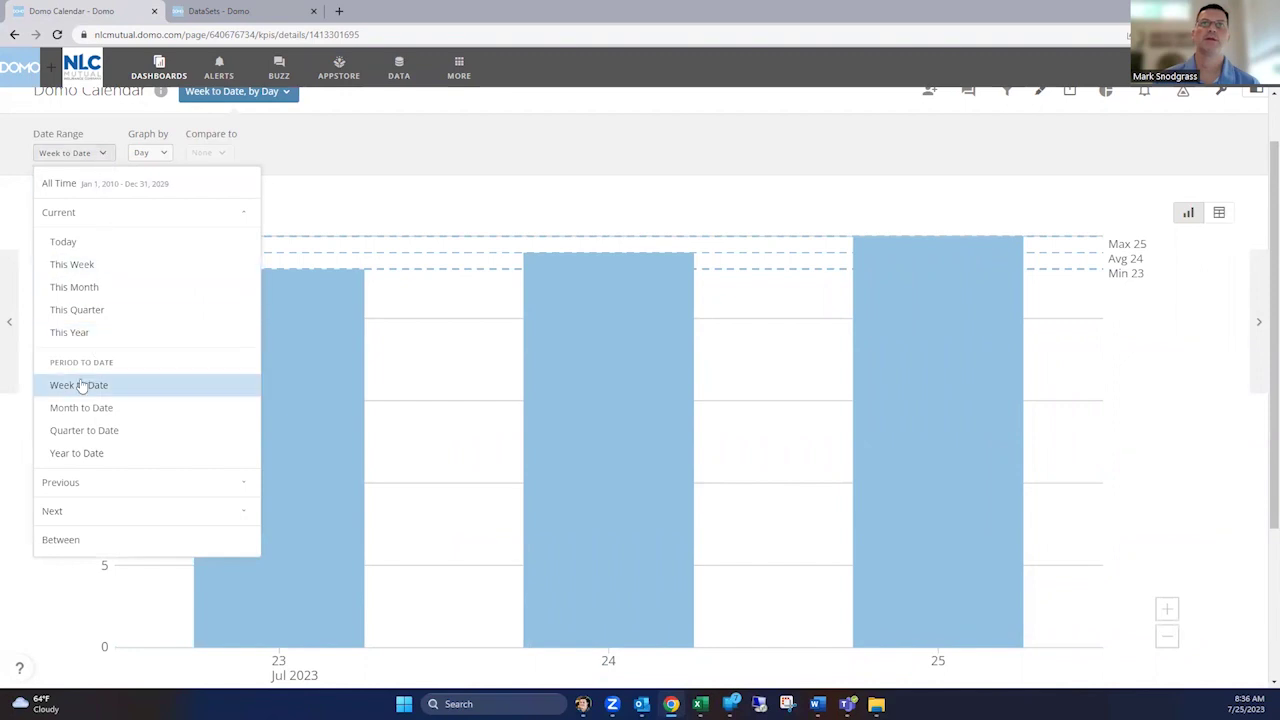
pyautogui.click(22, 433)
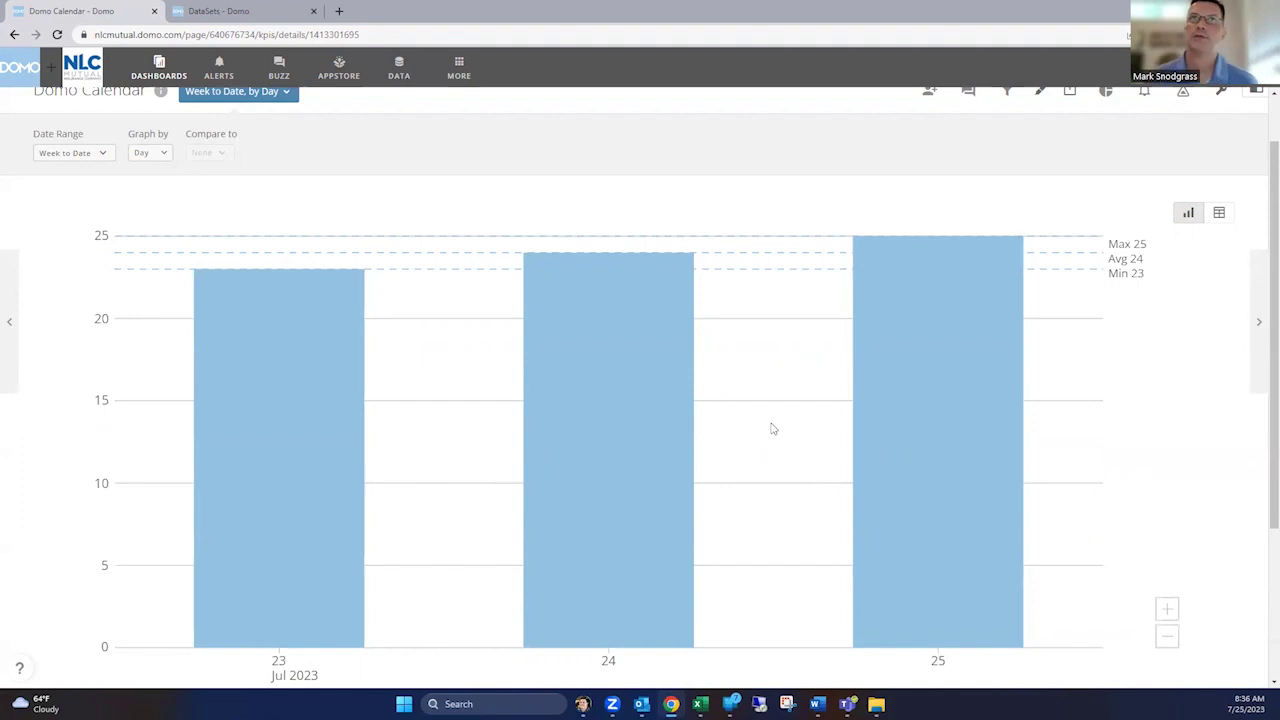
pyautogui.click(72, 153)
pyautogui.click(93, 409)
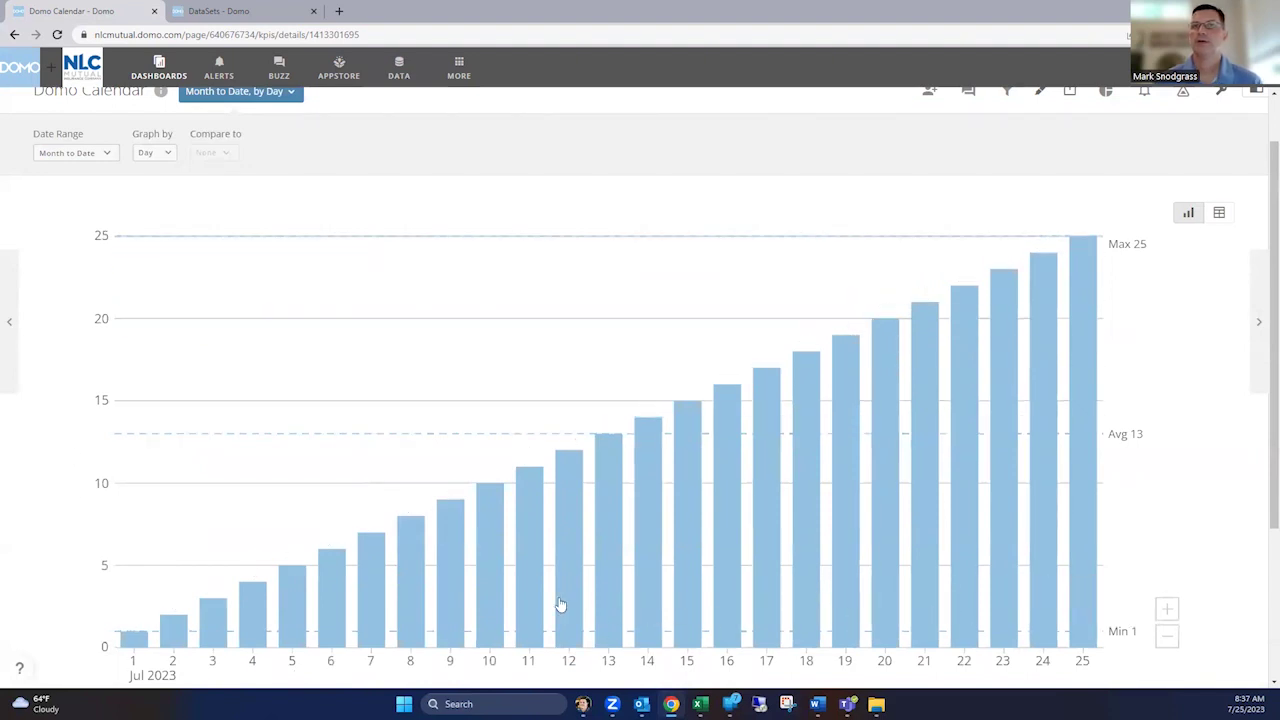
pyautogui.click(90, 153)
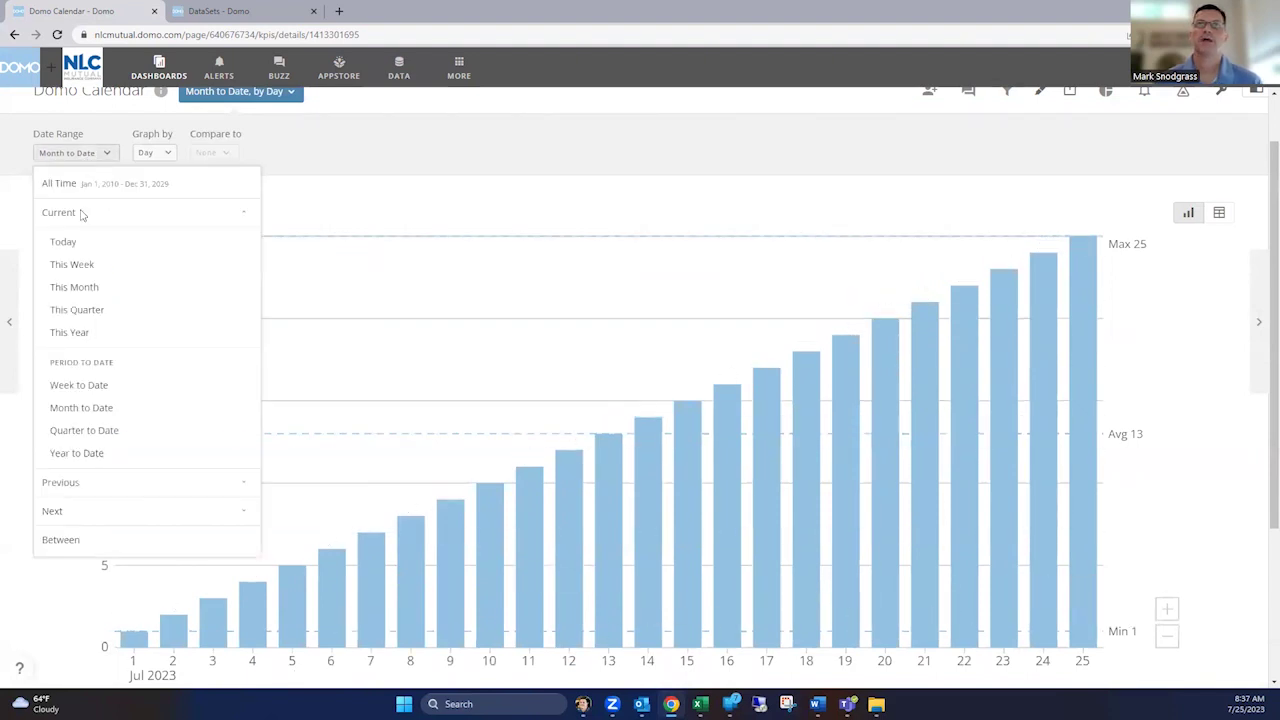
pyautogui.click(83, 430)
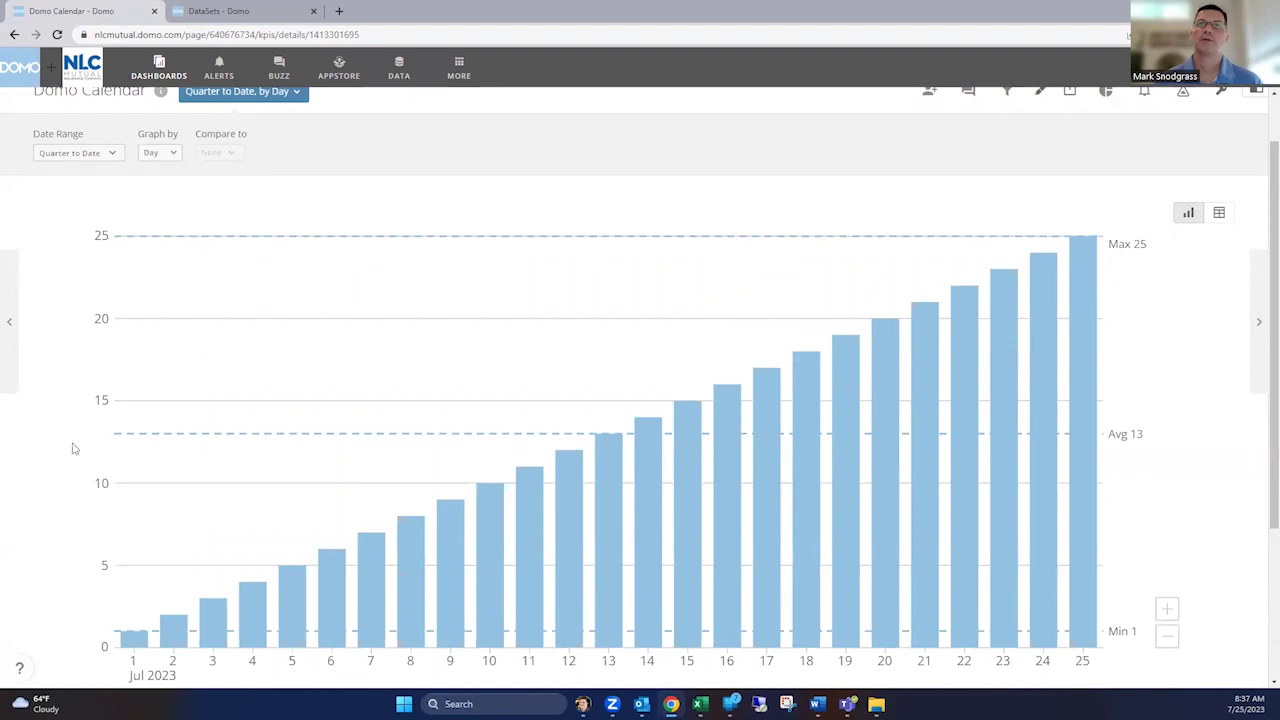
pyautogui.click(80, 156)
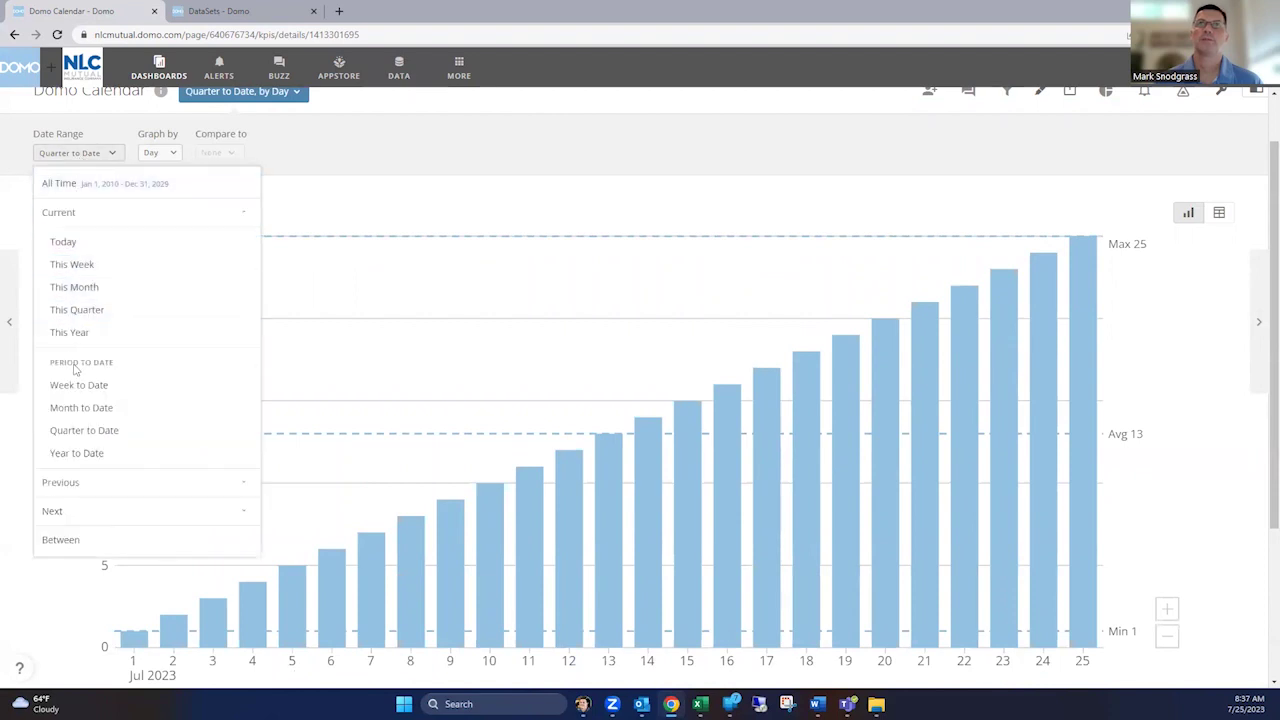
pyautogui.click(76, 453)
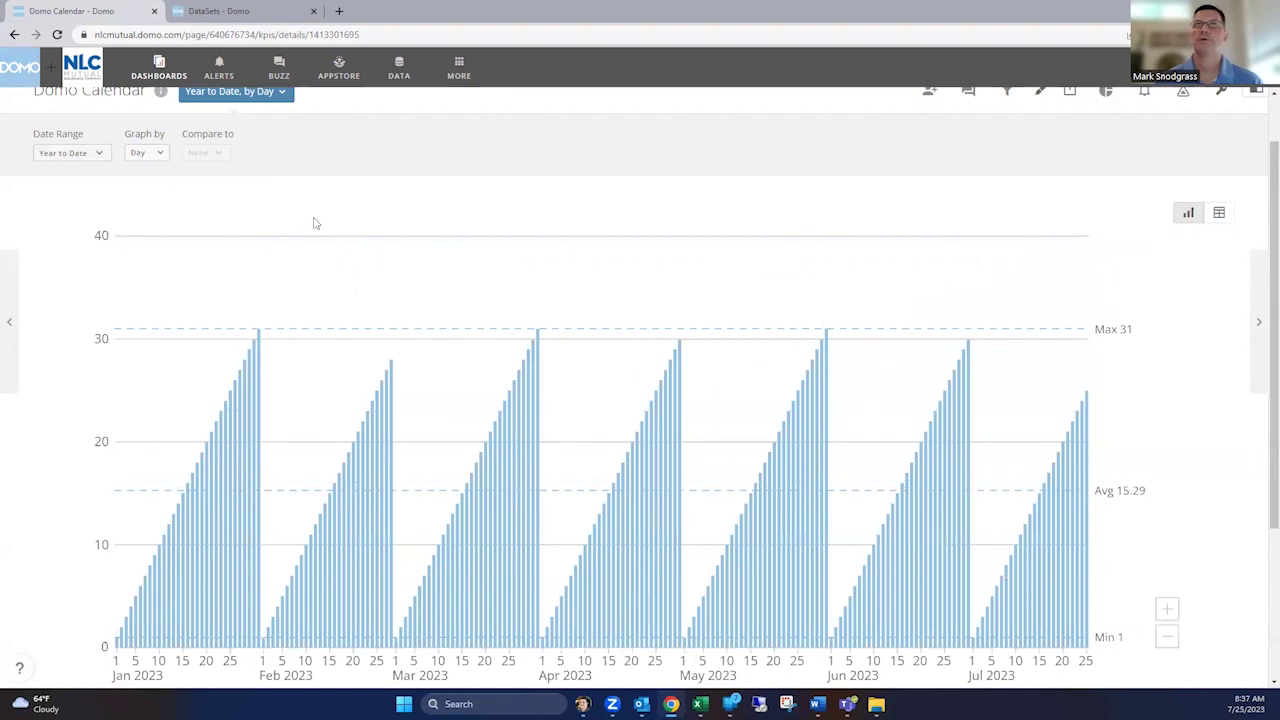
pyautogui.click(55, 157)
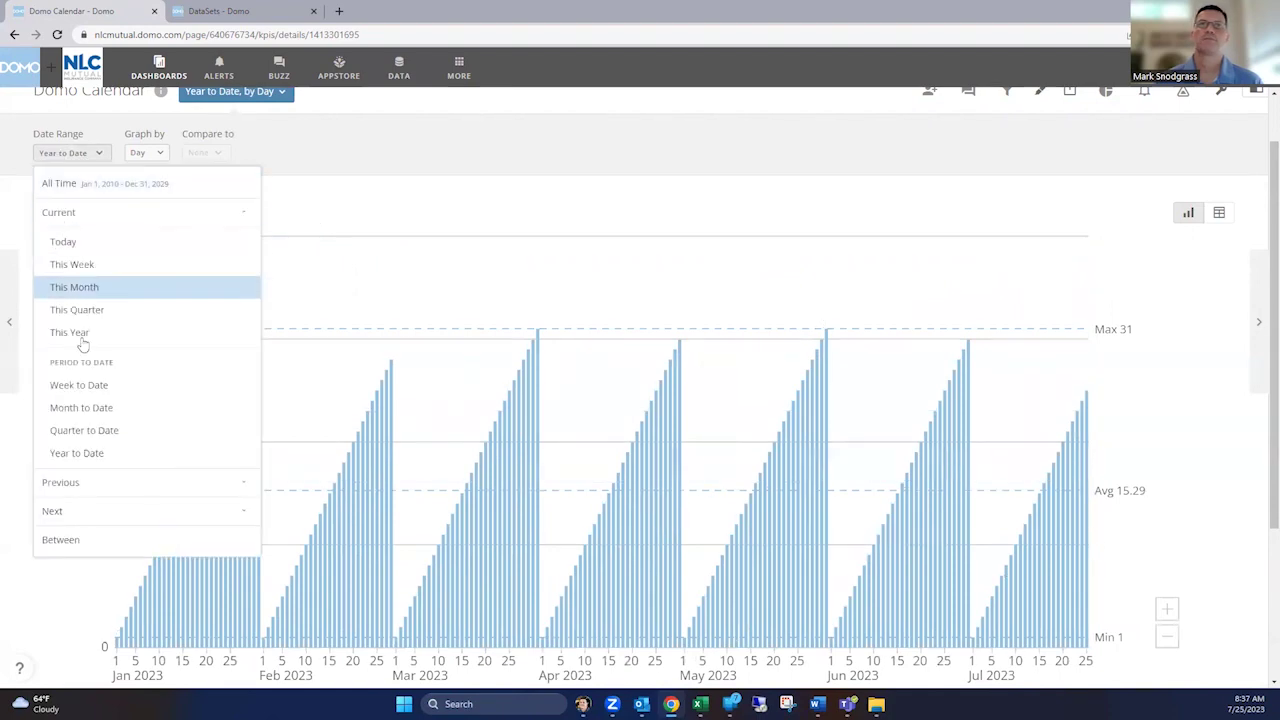
pyautogui.click(66, 483)
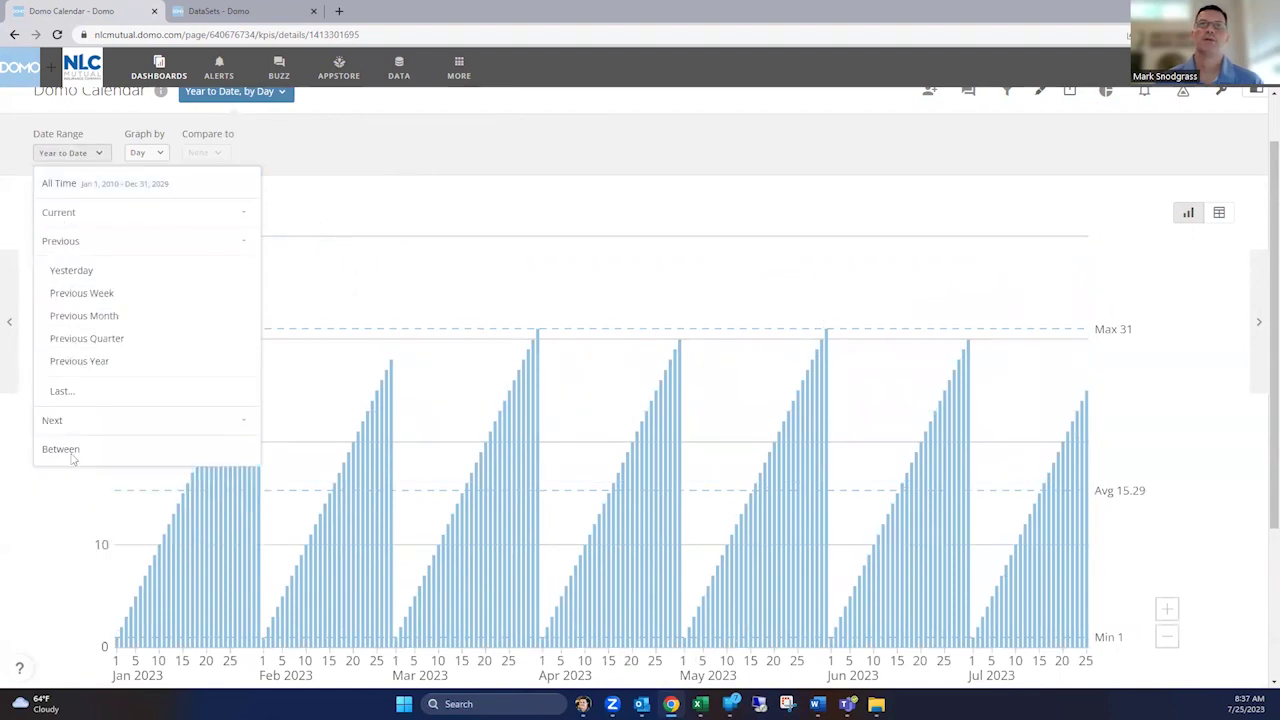
# Switch the range to Yesterday, Previous Week, Previous Month (June), then Previous Quarter (April–June 2023)
pyautogui.click(72, 270)
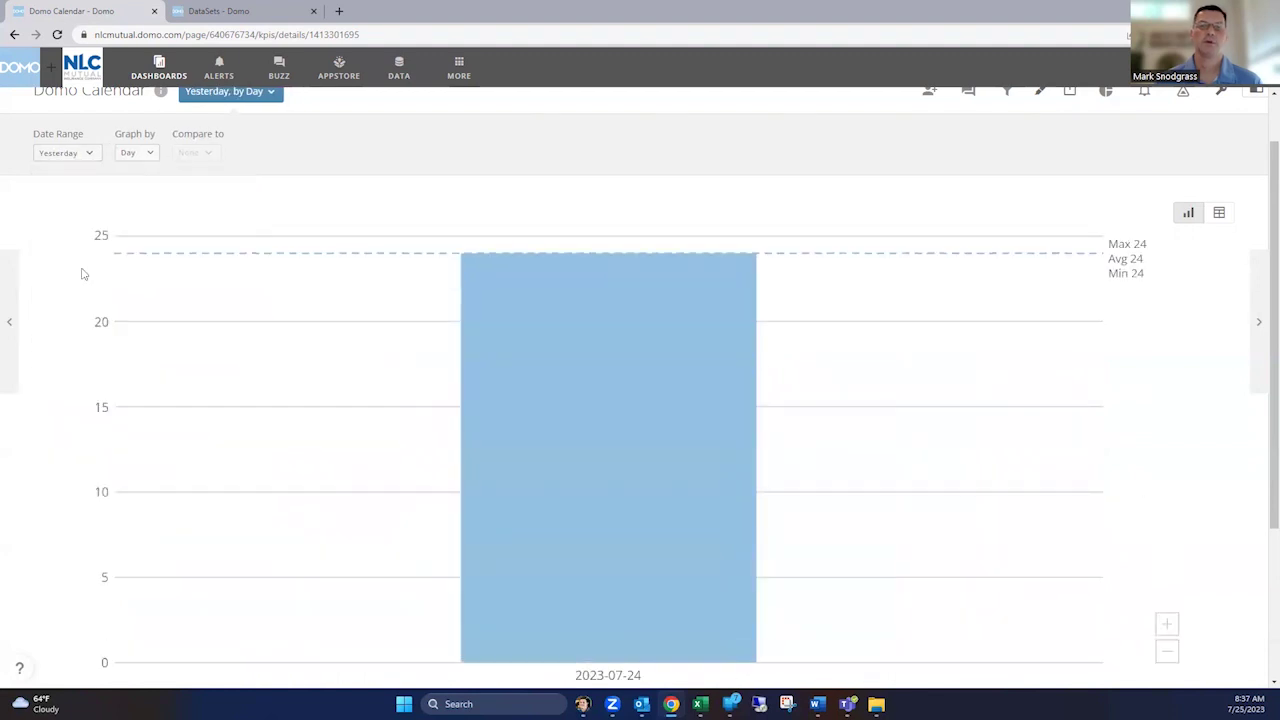
pyautogui.click(85, 156)
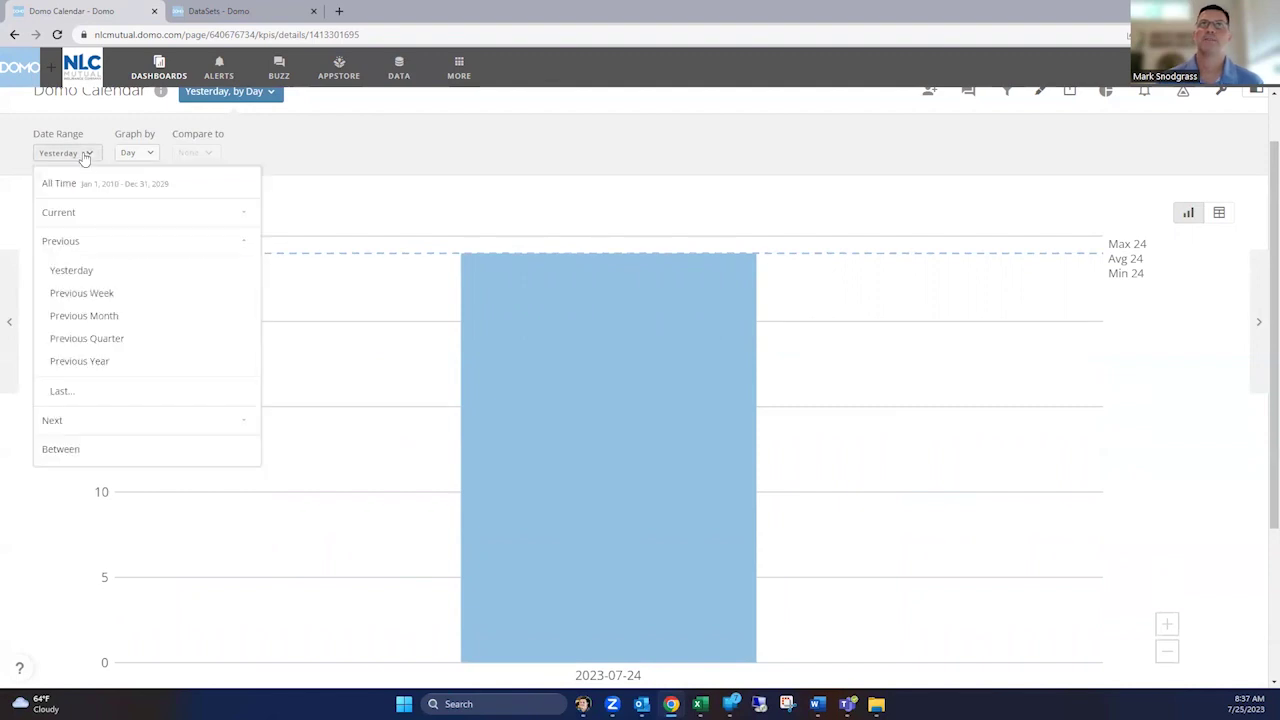
pyautogui.click(72, 297)
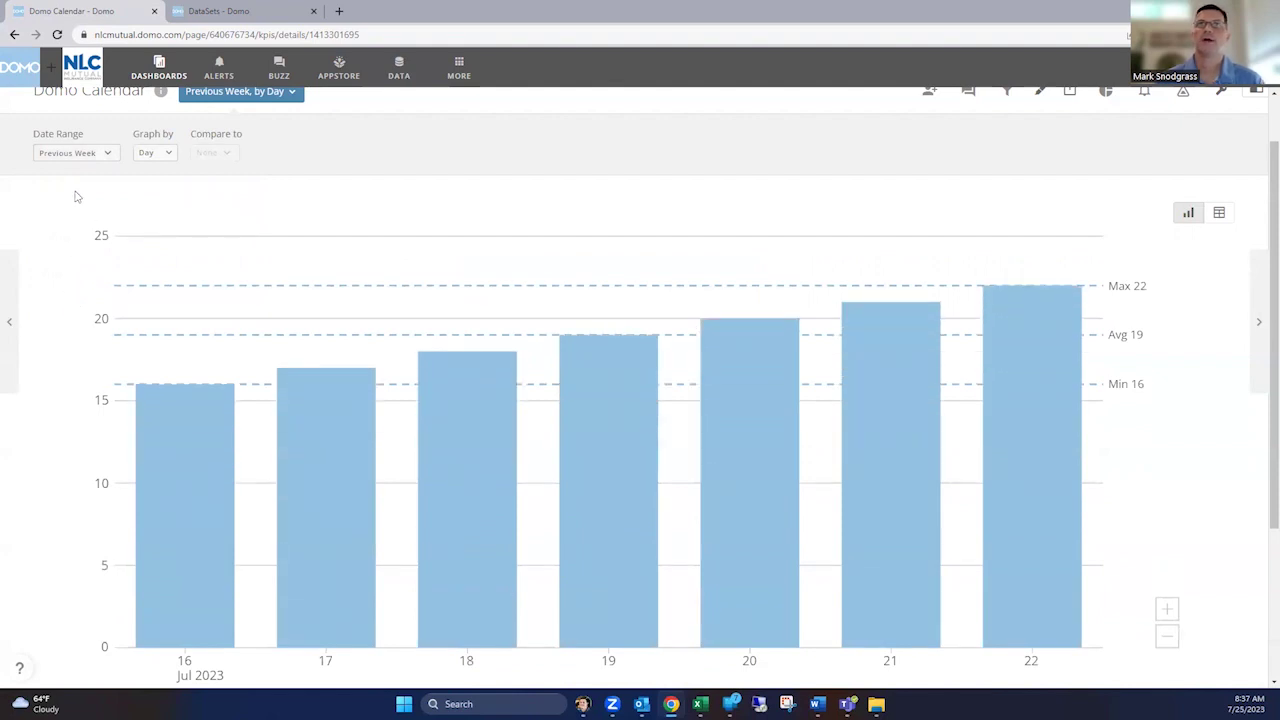
pyautogui.click(80, 157)
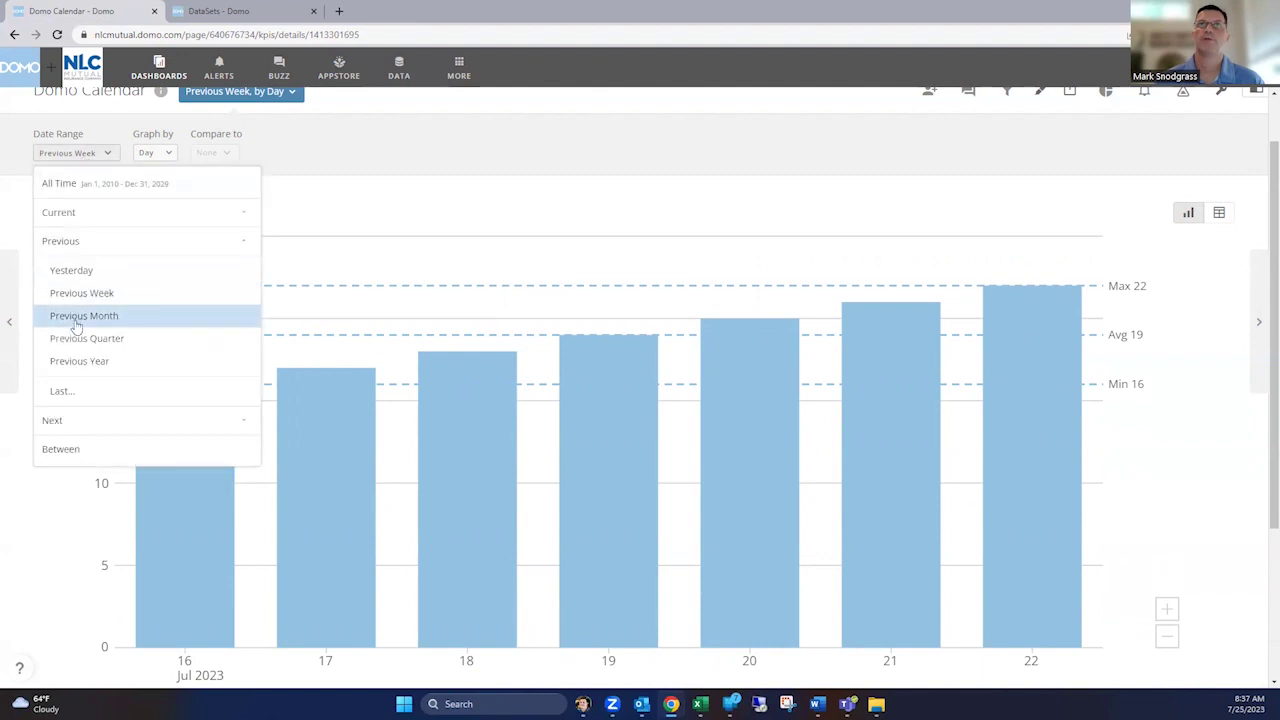
pyautogui.click(77, 320)
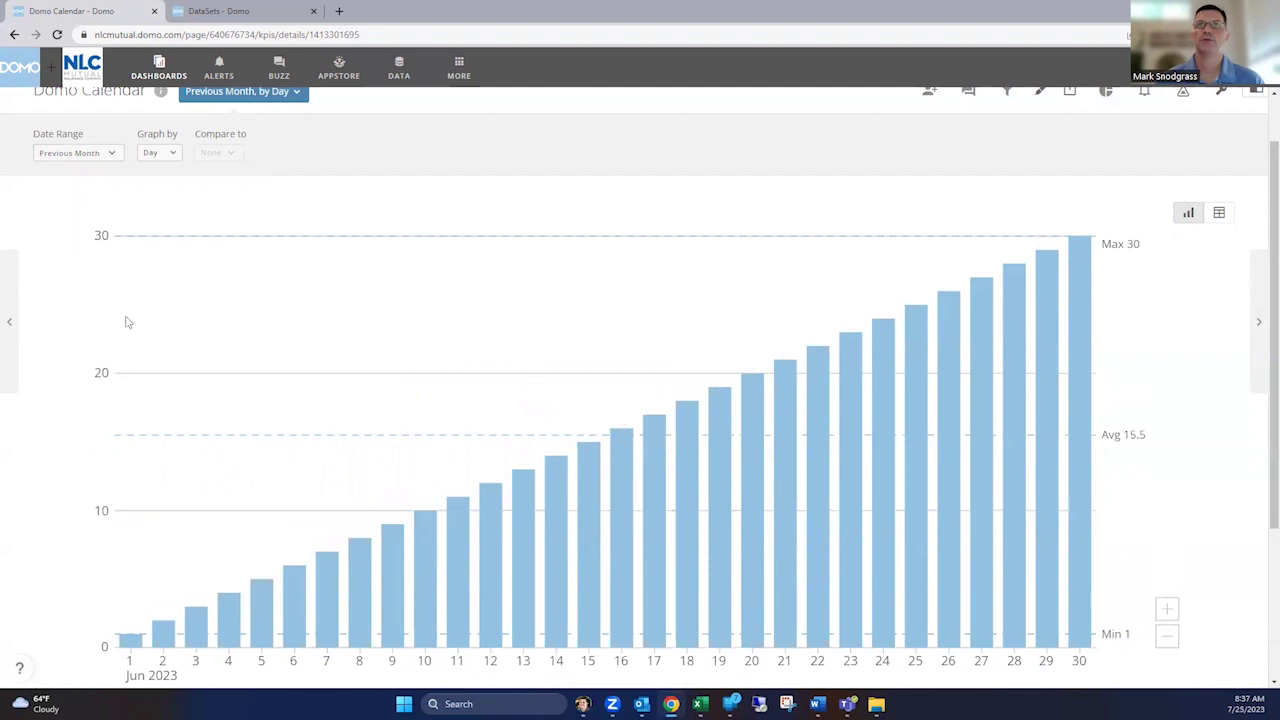
pyautogui.click(80, 155)
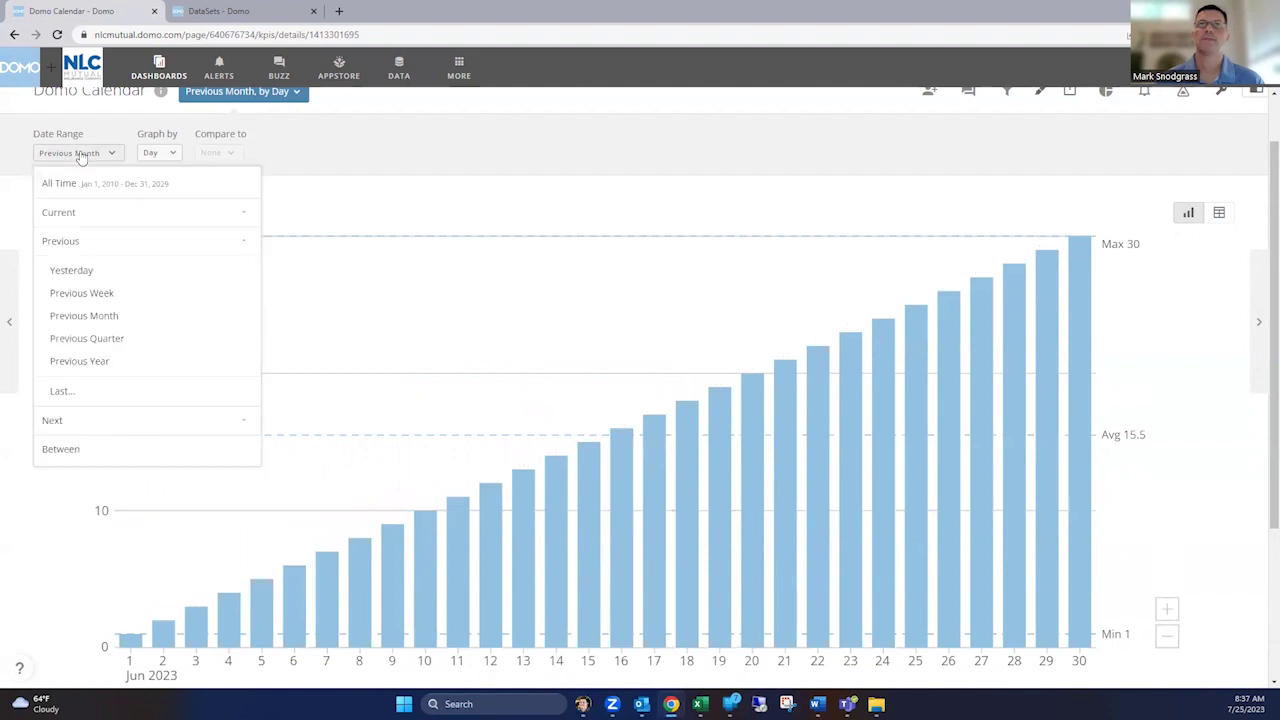
pyautogui.click(78, 336)
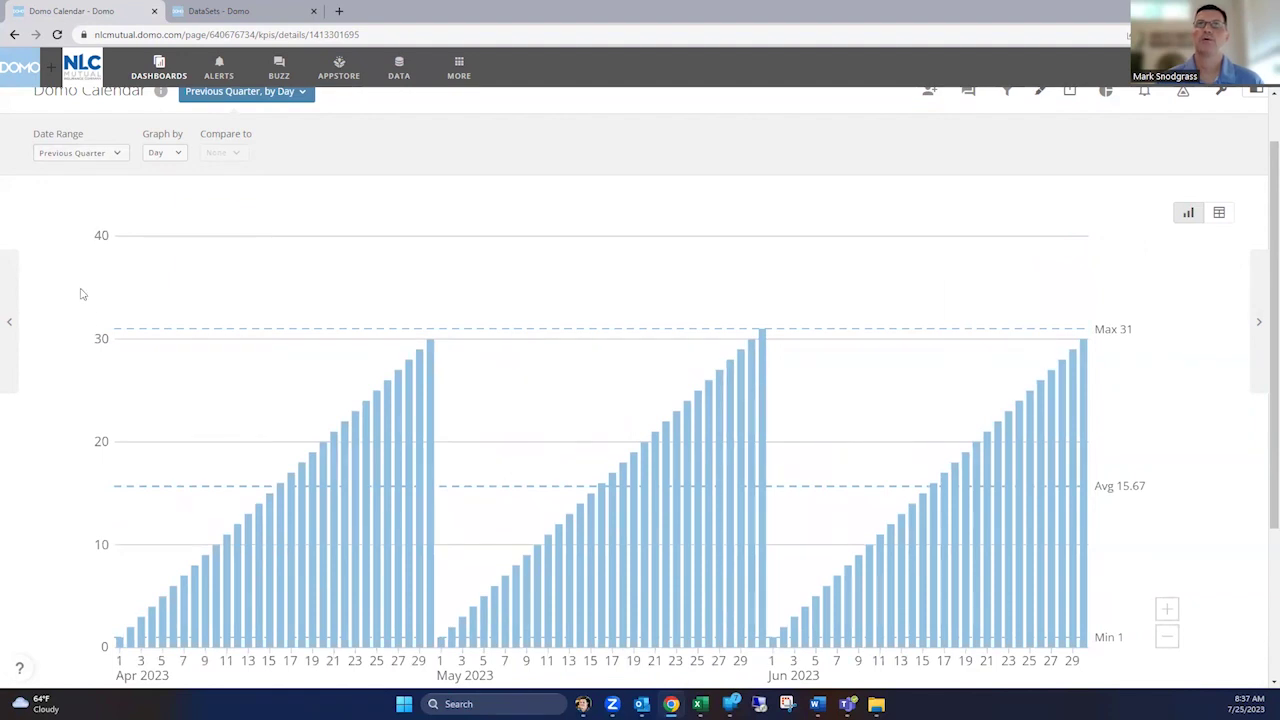
pyautogui.click(87, 155)
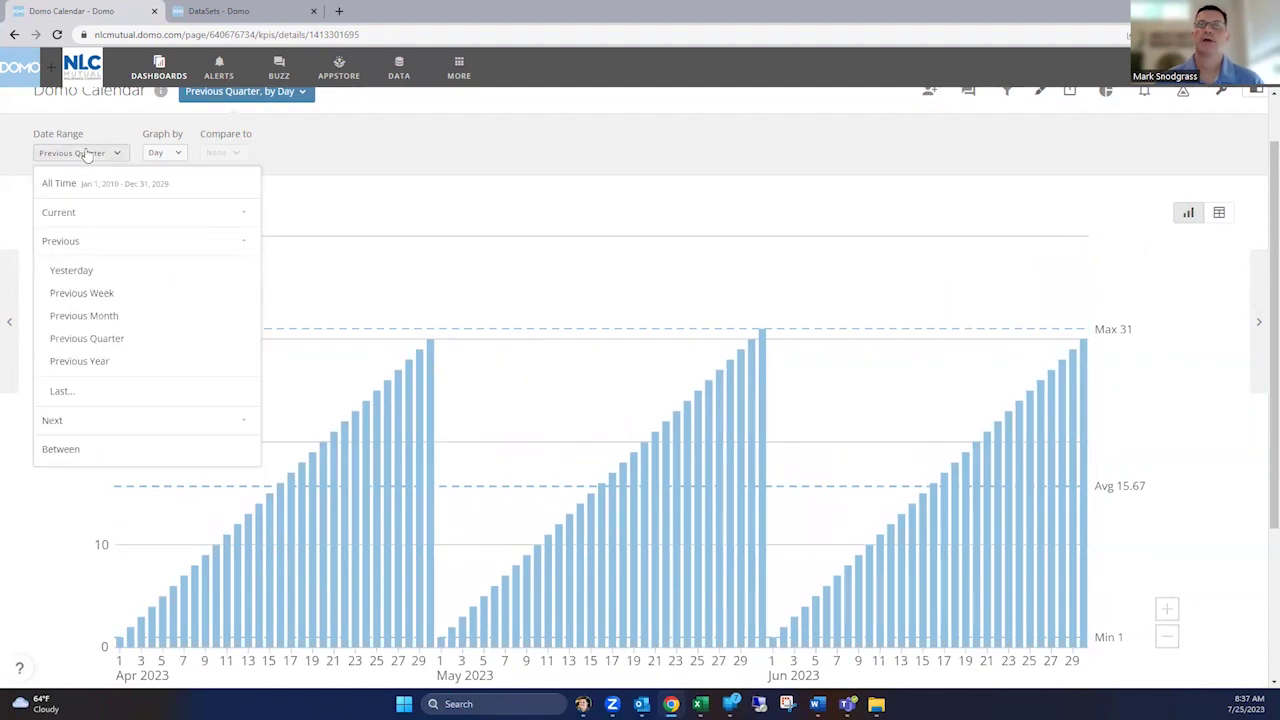
# Show Previous Year (2022), grouping the bars by Month and then back to Day
pyautogui.click(73, 361)
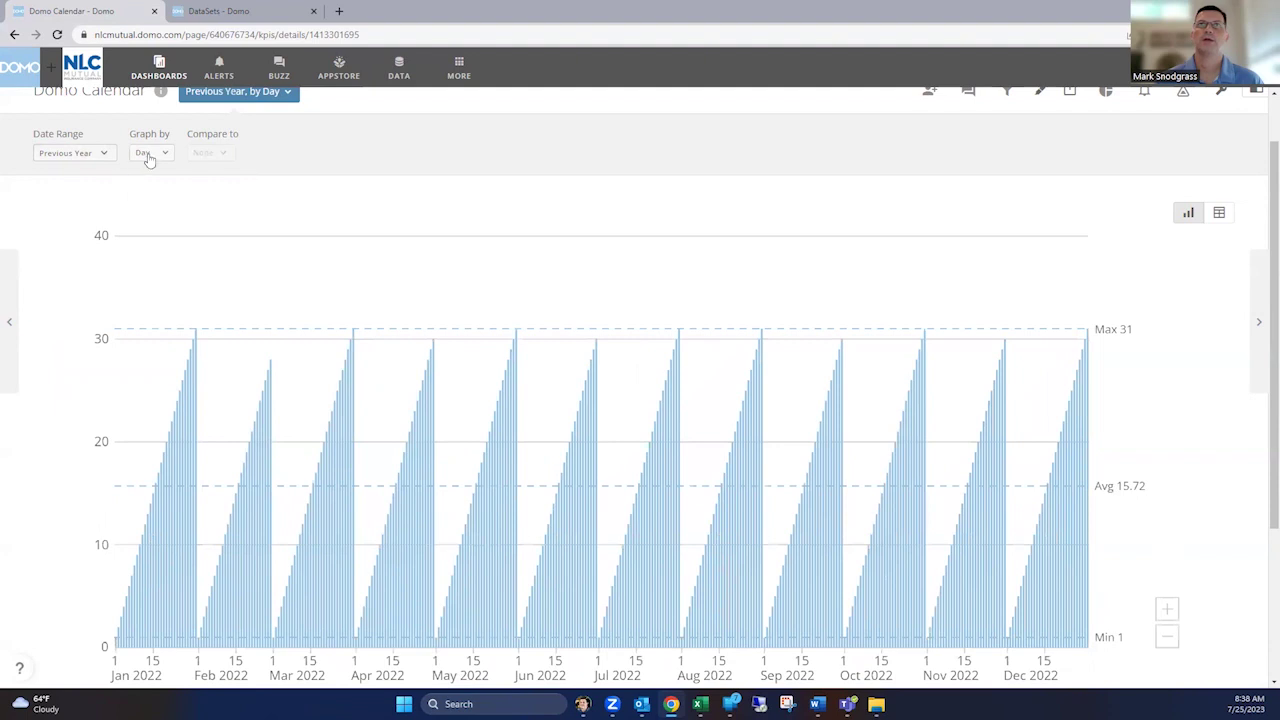
pyautogui.click(148, 156)
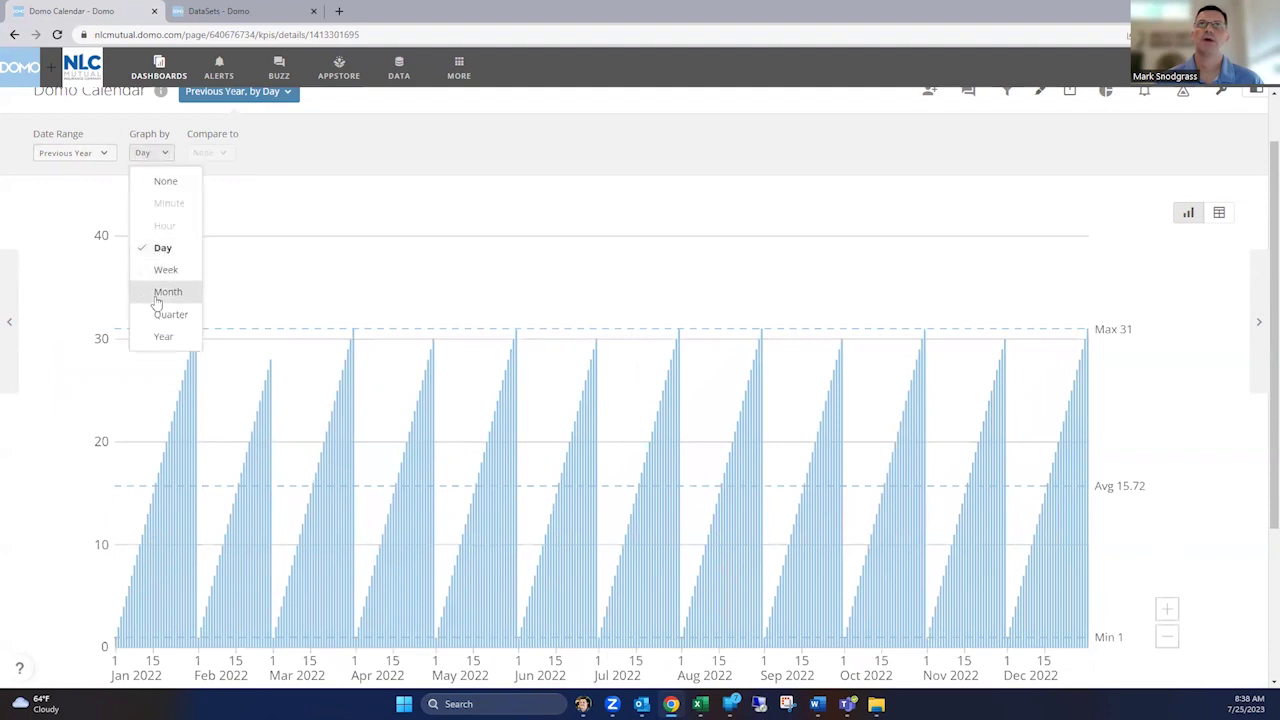
pyautogui.click(165, 292)
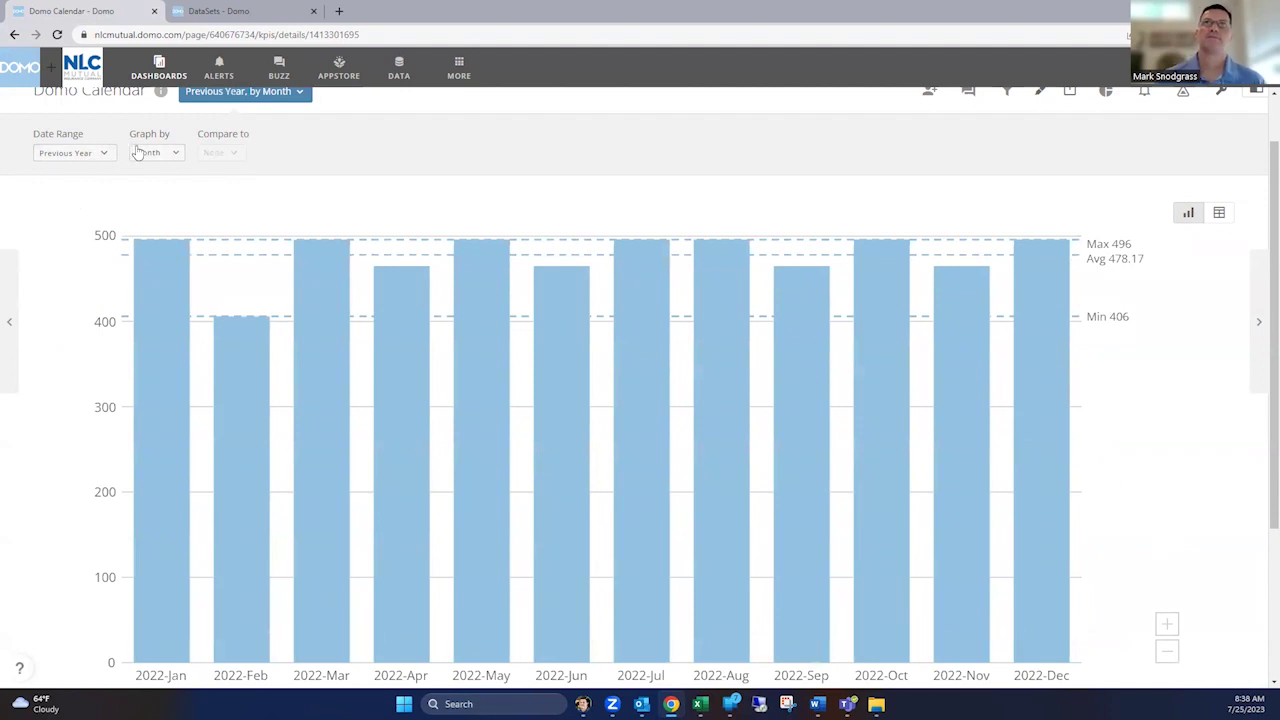
pyautogui.click(172, 153)
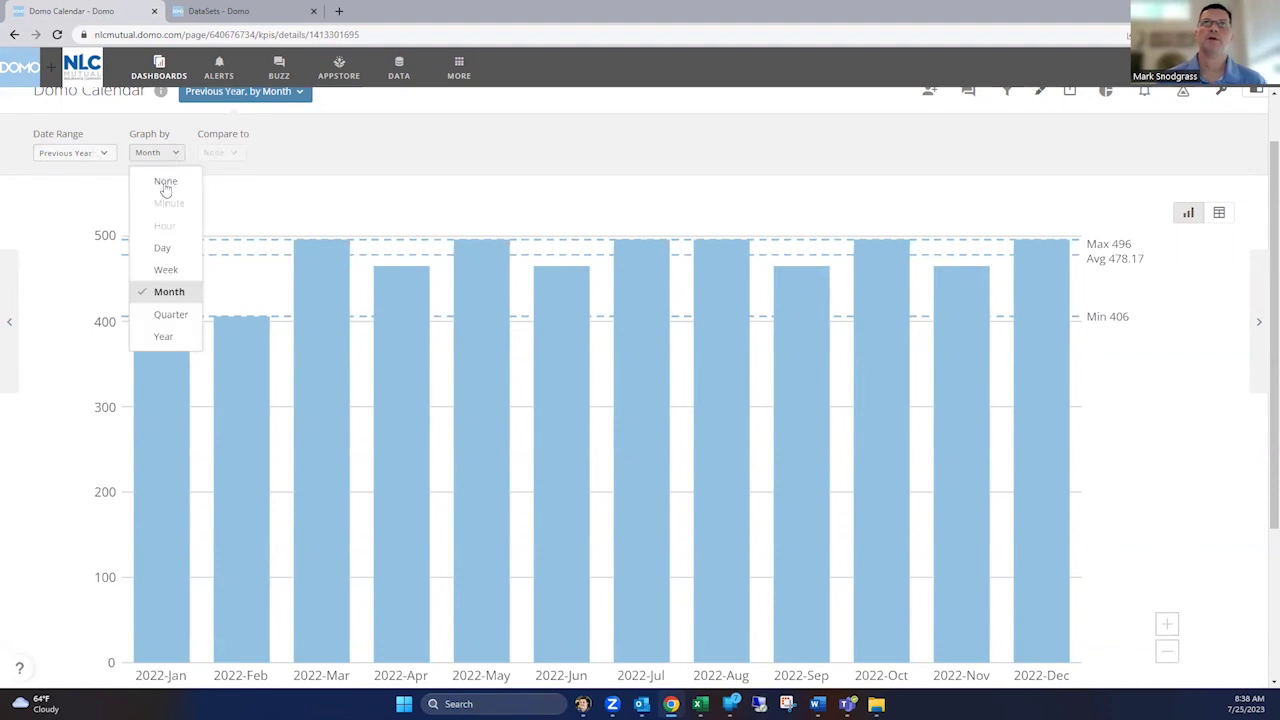
pyautogui.click(165, 255)
pyautogui.click(86, 158)
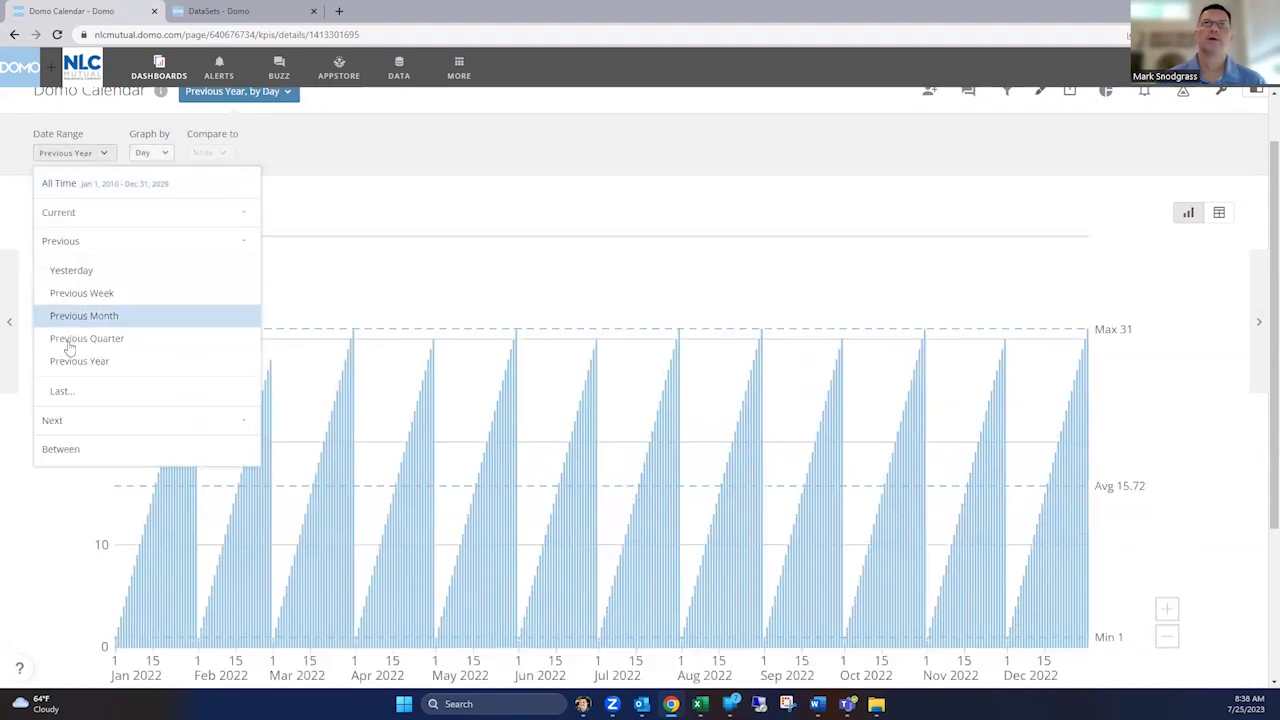
pyautogui.click(60, 422)
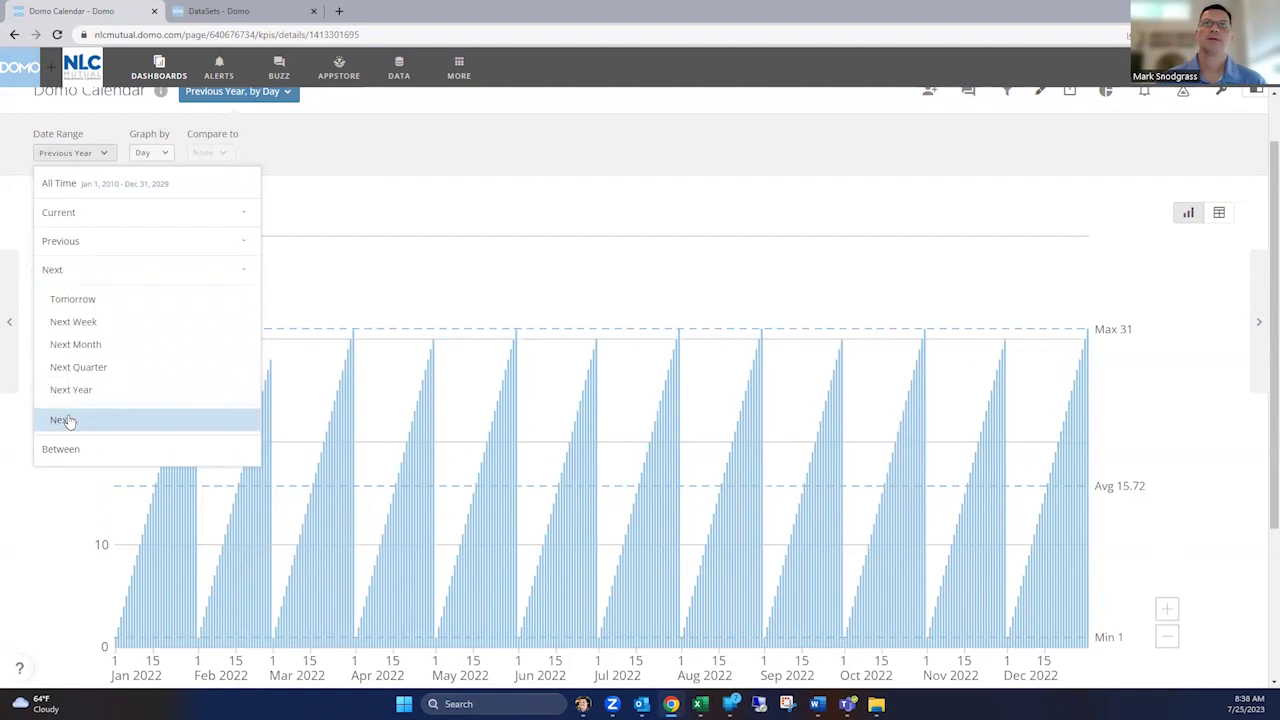
# Cycle the range through Tomorrow, Next Week, Next Month and Next Quarter, ending on Next Year (2024)
pyautogui.click(76, 300)
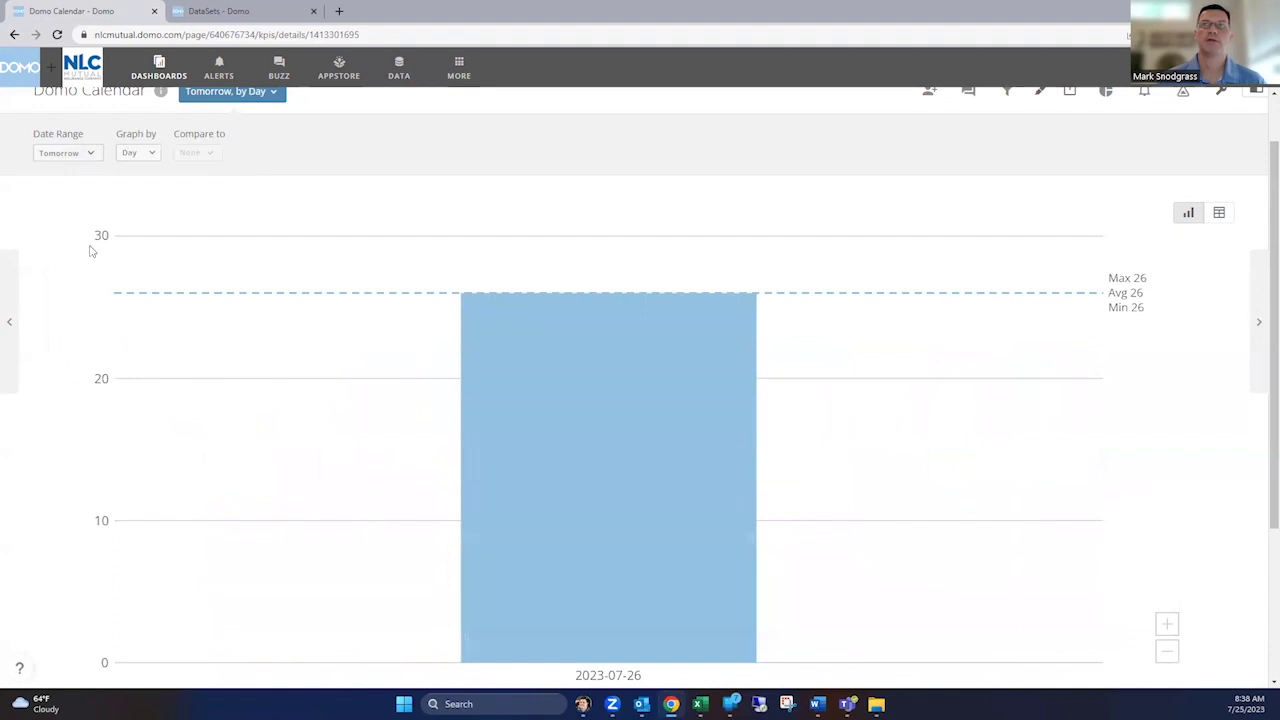
pyautogui.click(82, 153)
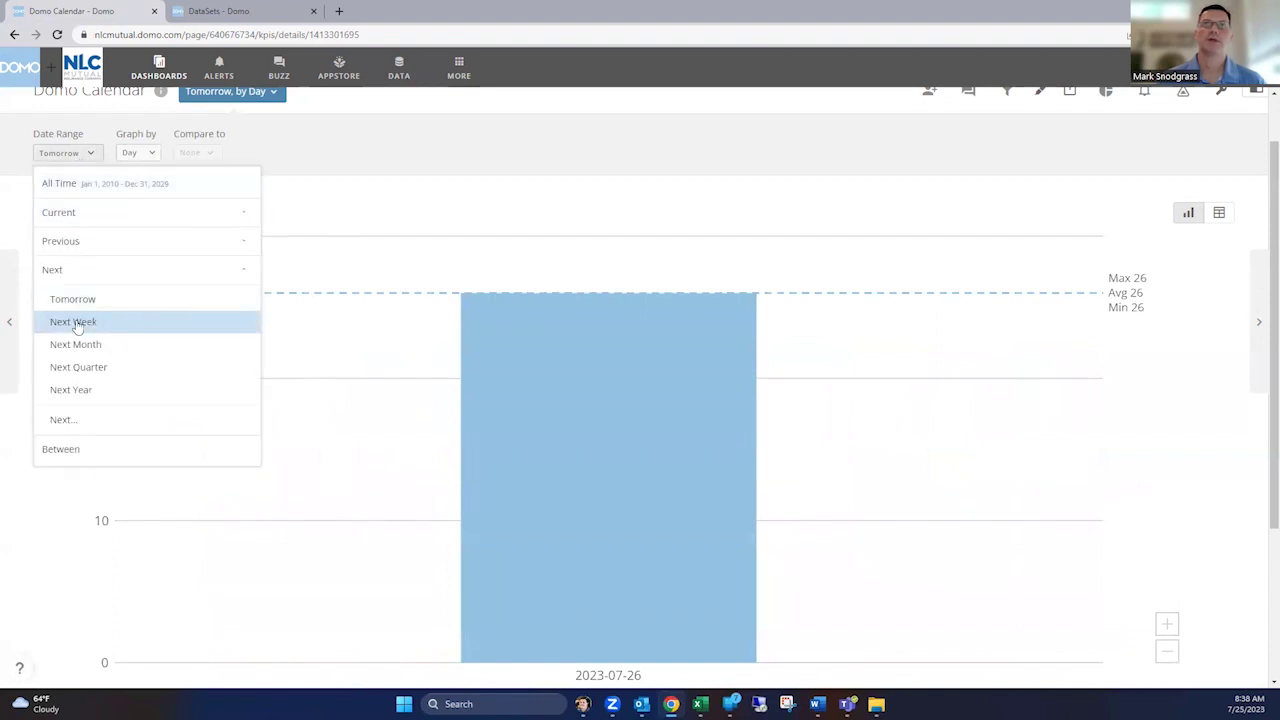
pyautogui.click(76, 322)
pyautogui.click(58, 156)
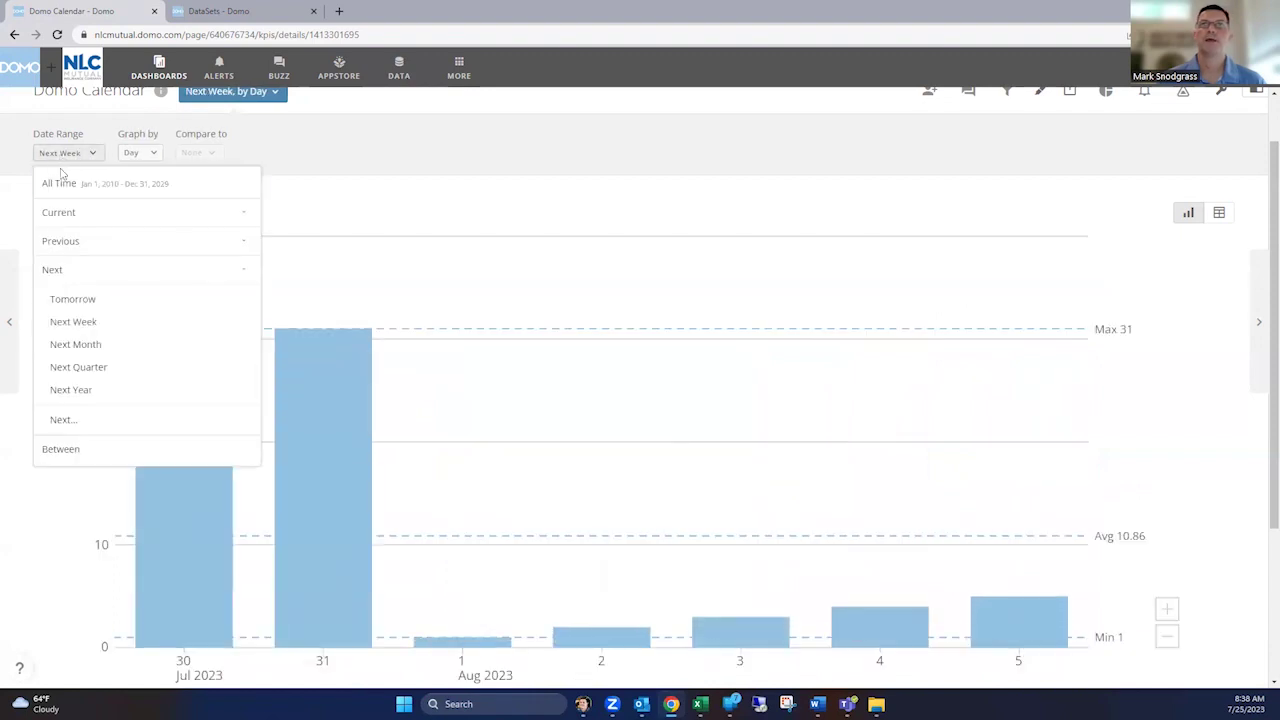
pyautogui.click(75, 344)
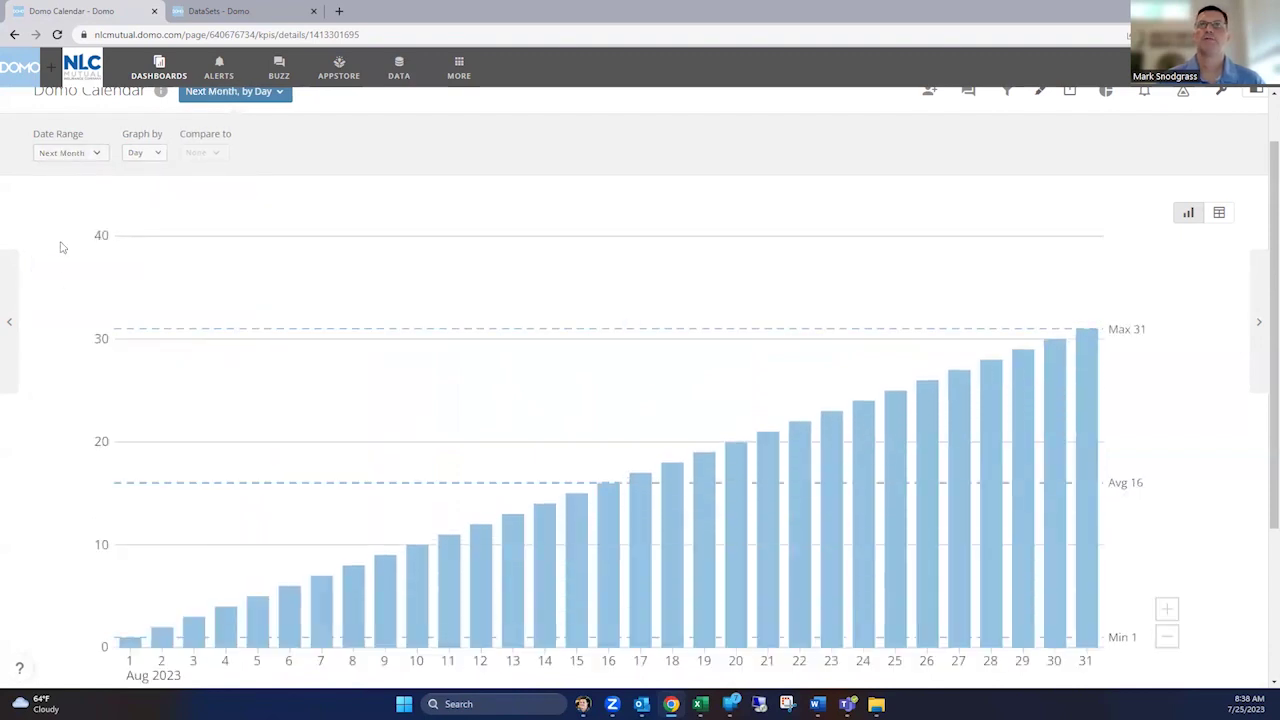
pyautogui.click(64, 156)
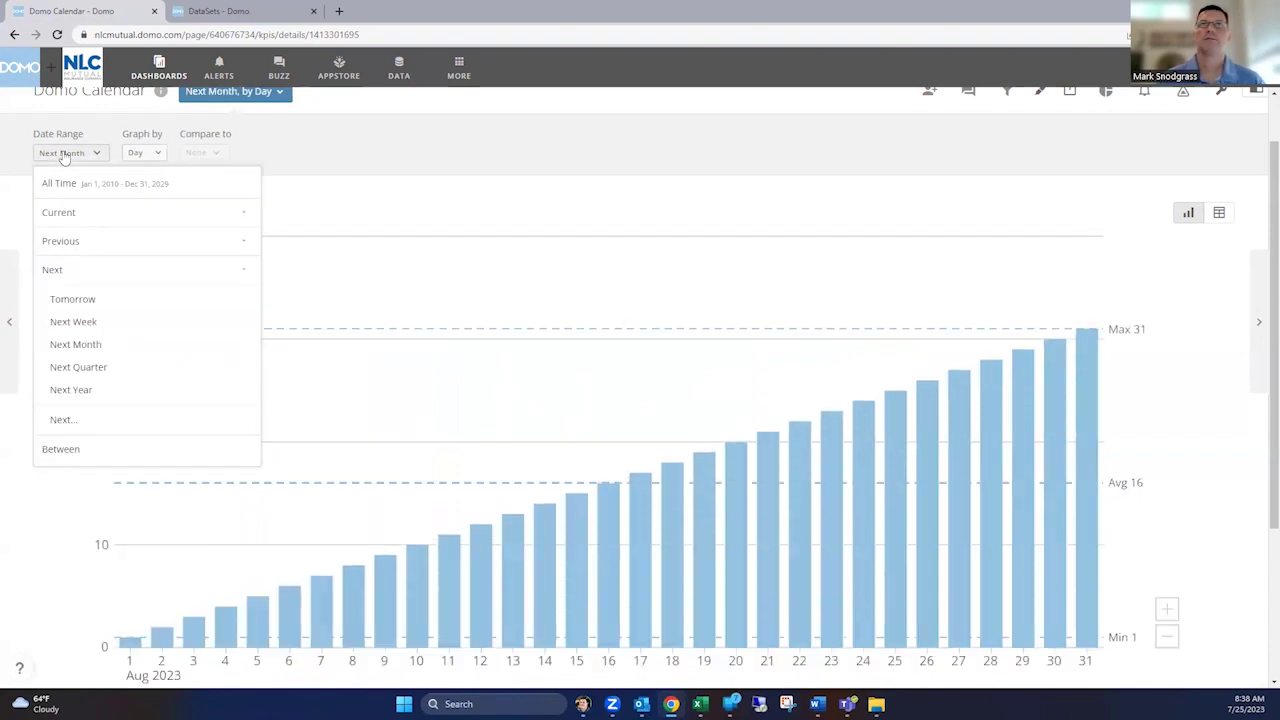
pyautogui.click(66, 367)
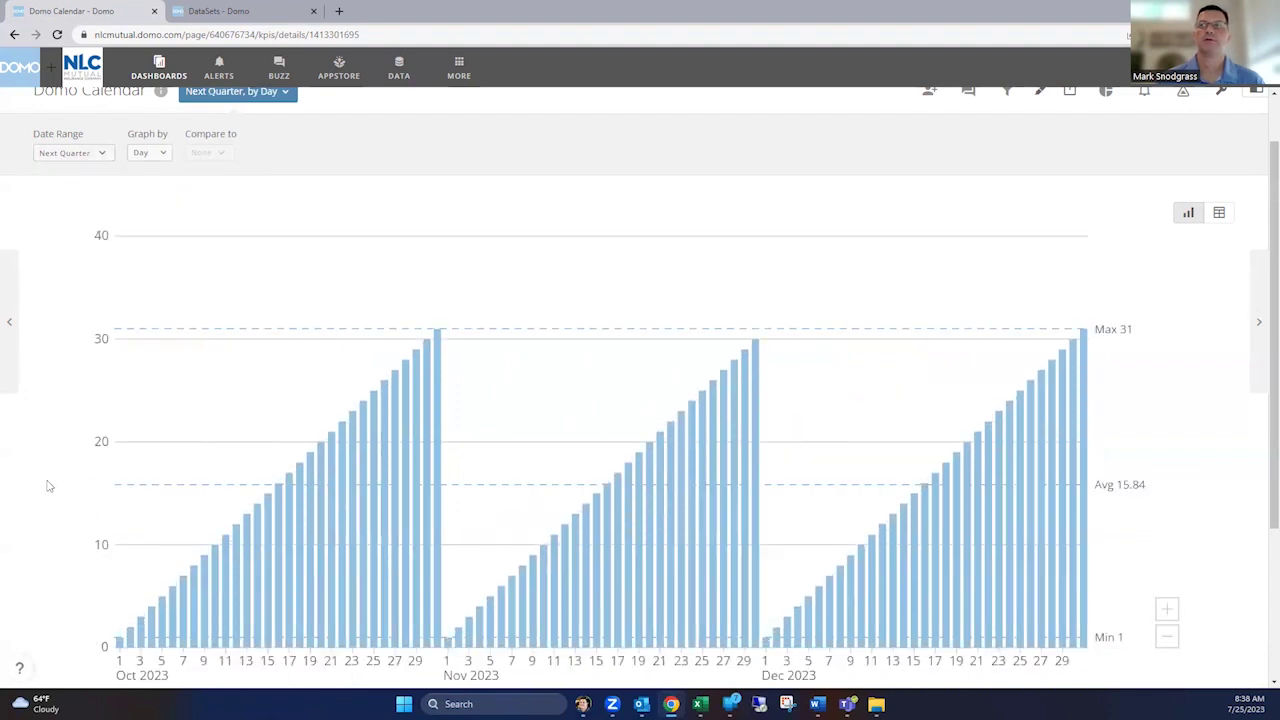
pyautogui.click(60, 156)
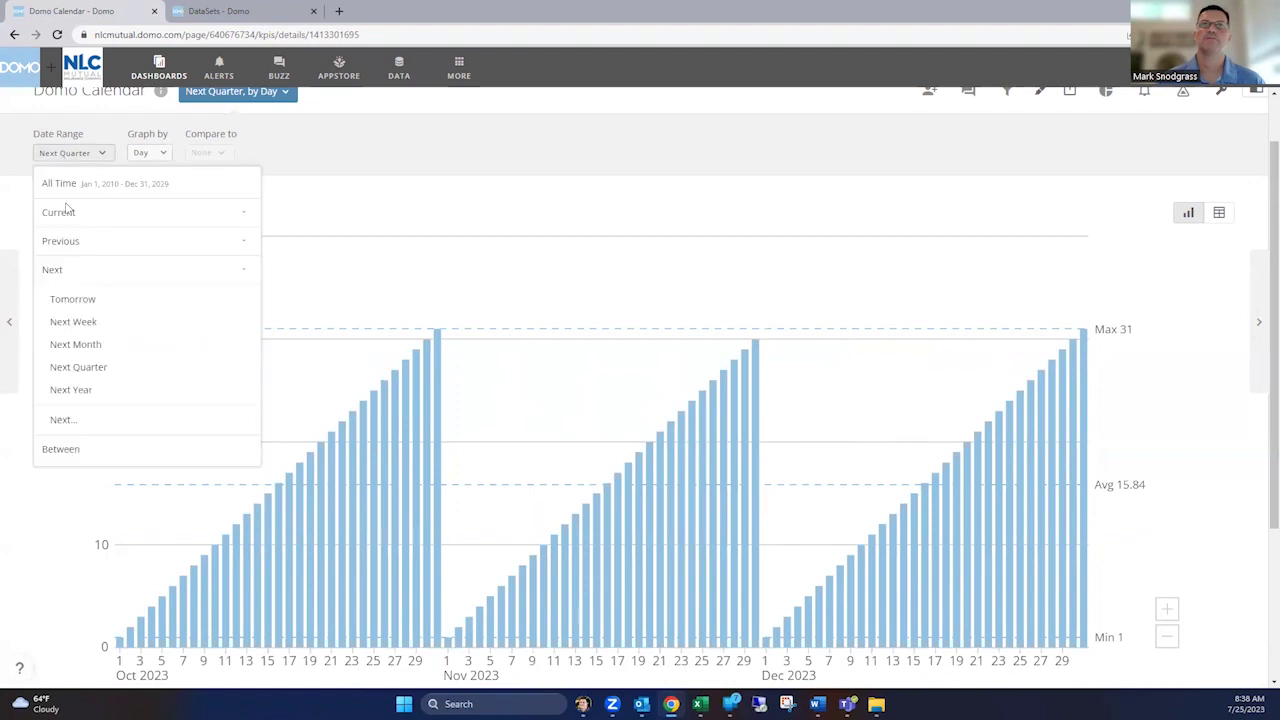
pyautogui.click(80, 392)
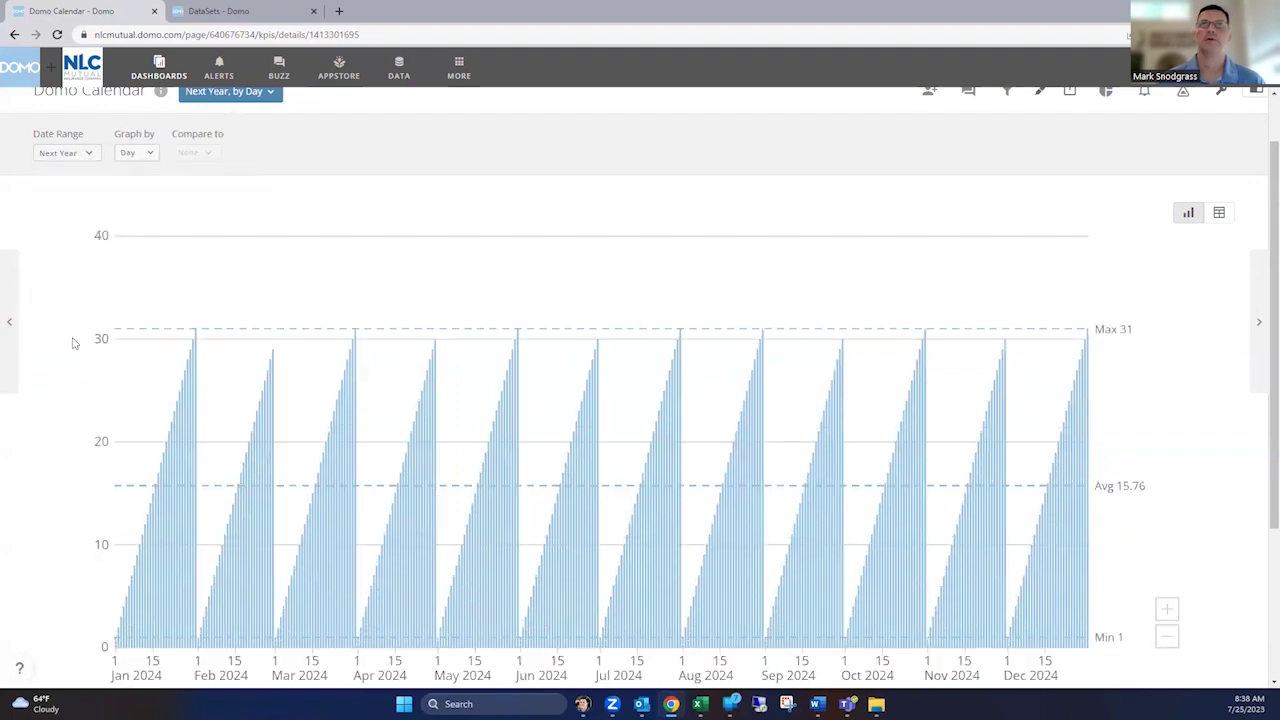
pyautogui.click(66, 156)
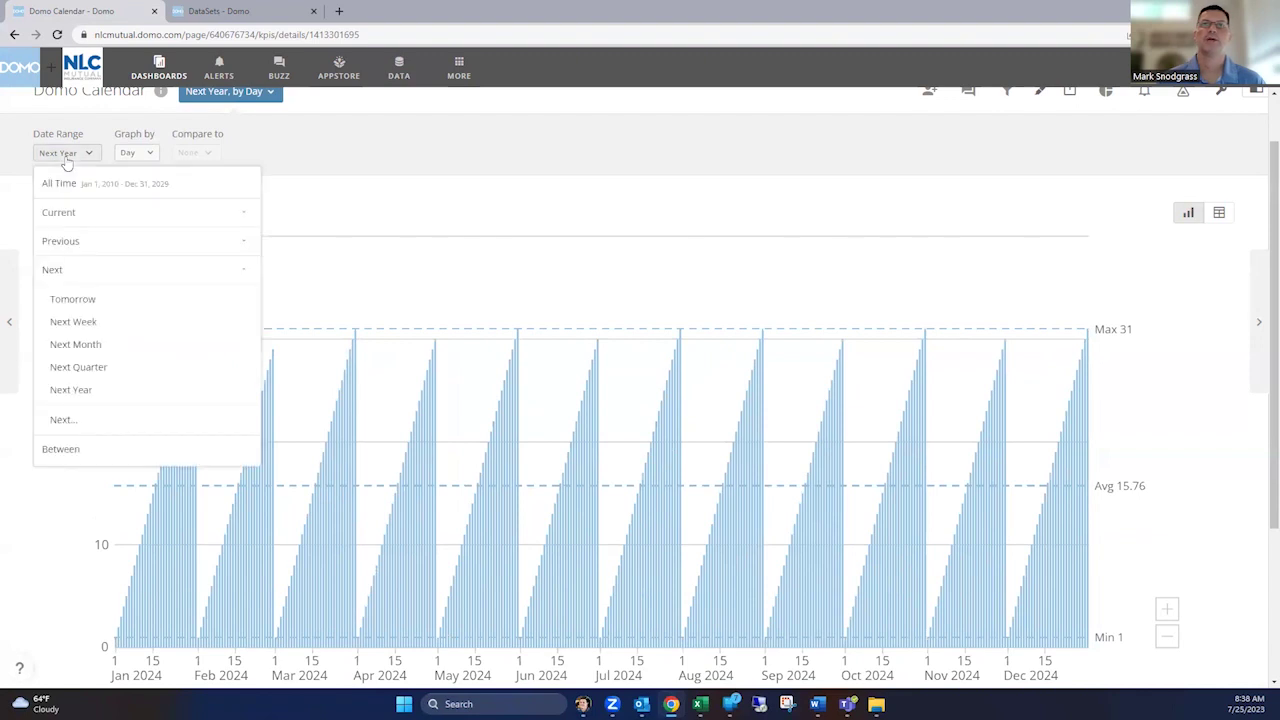
# Choose a Last-N range, briefly try This Year, then settle on Last 1 Year by day
pyautogui.click(70, 247)
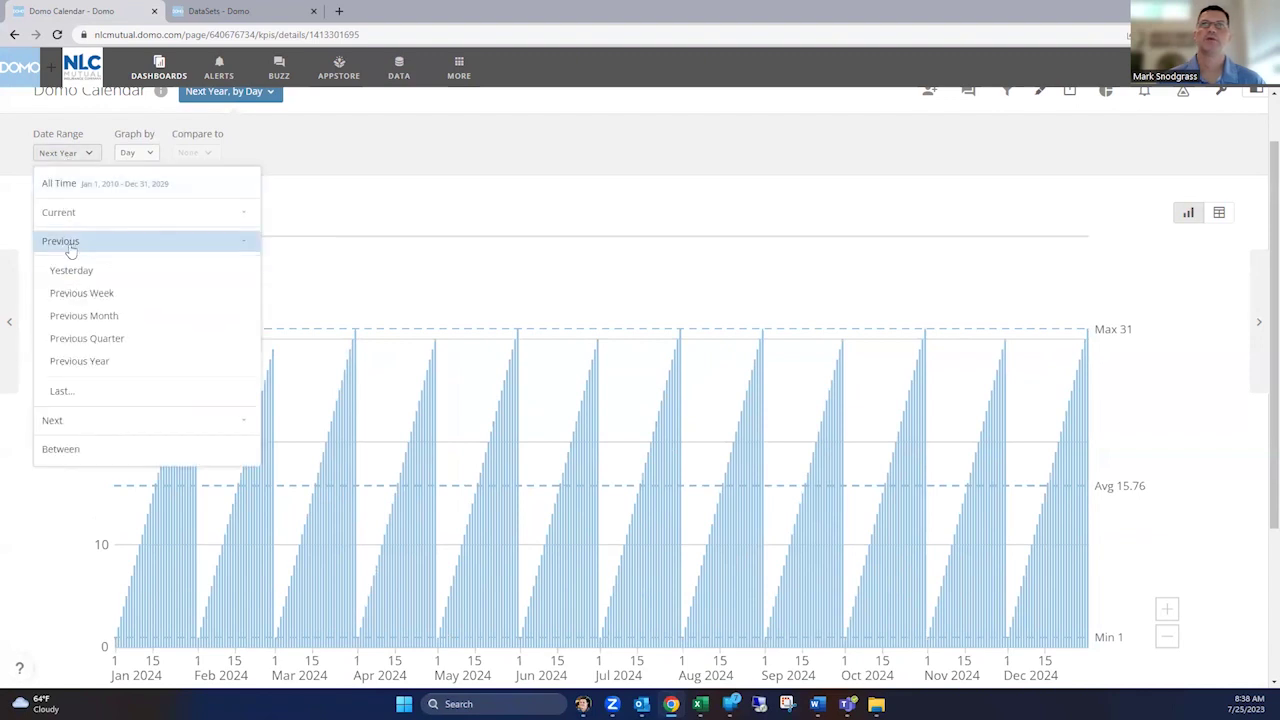
pyautogui.click(62, 392)
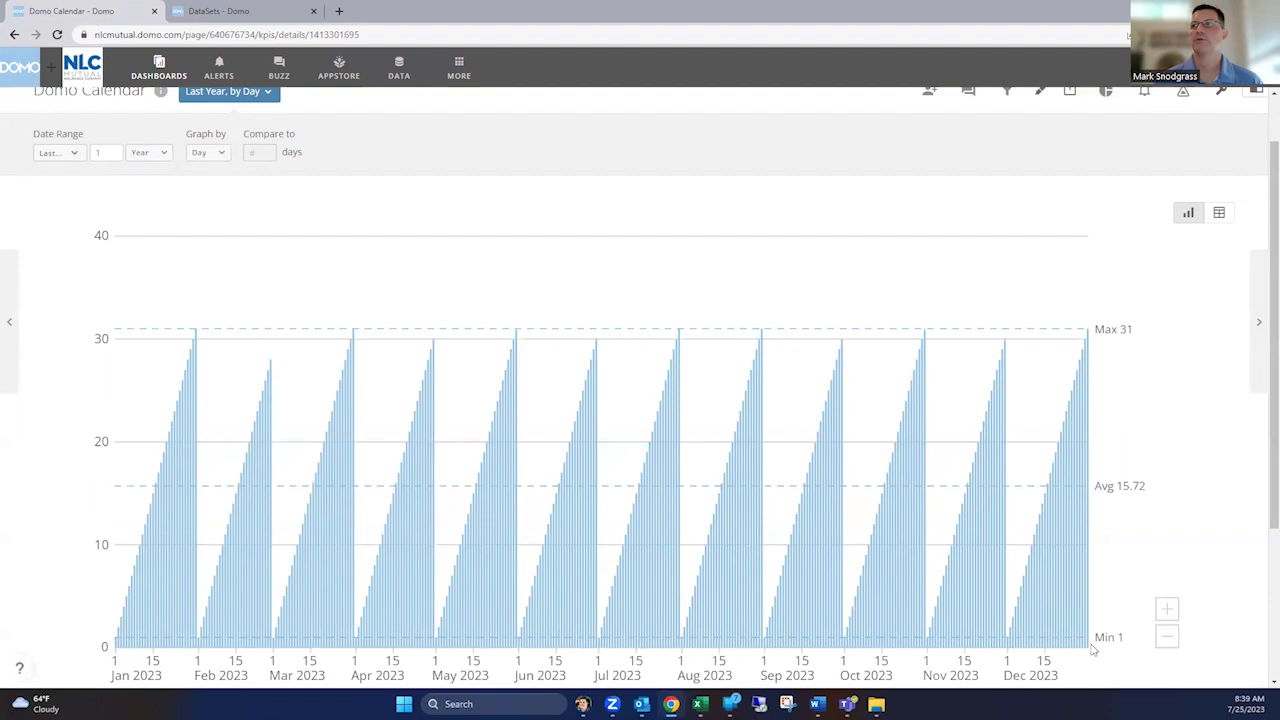
pyautogui.click(47, 155)
pyautogui.click(57, 216)
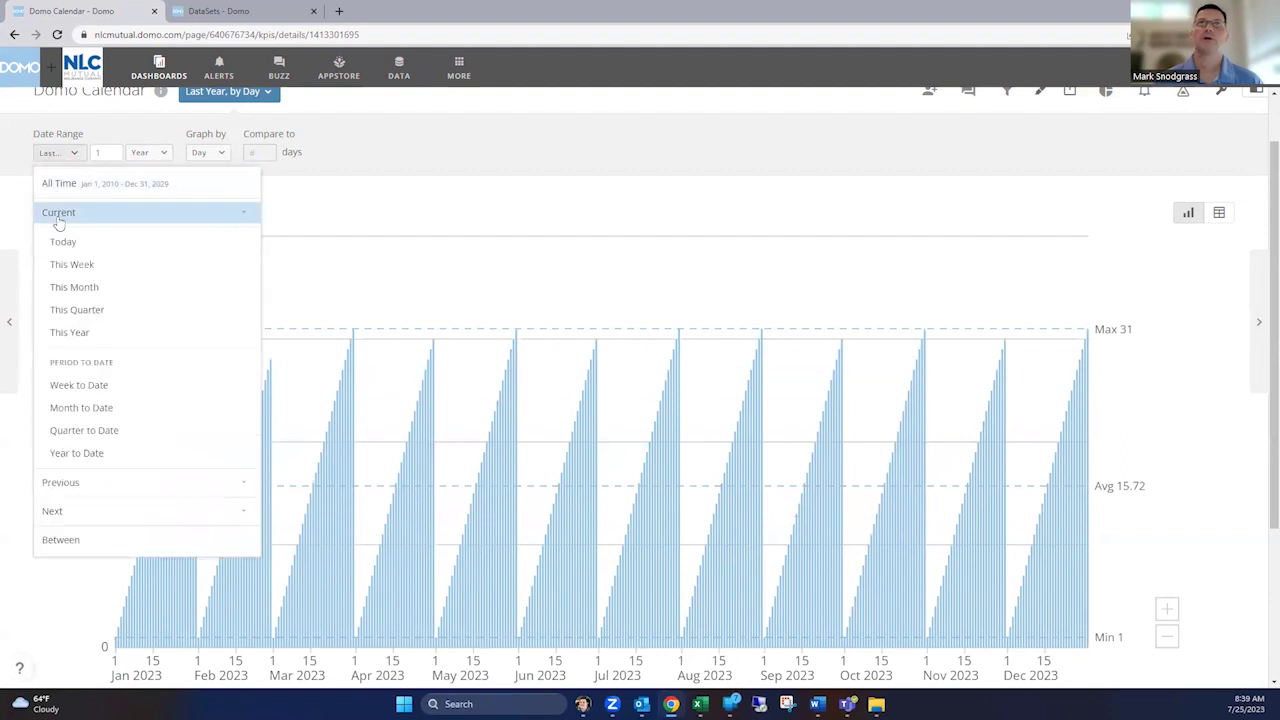
pyautogui.click(66, 333)
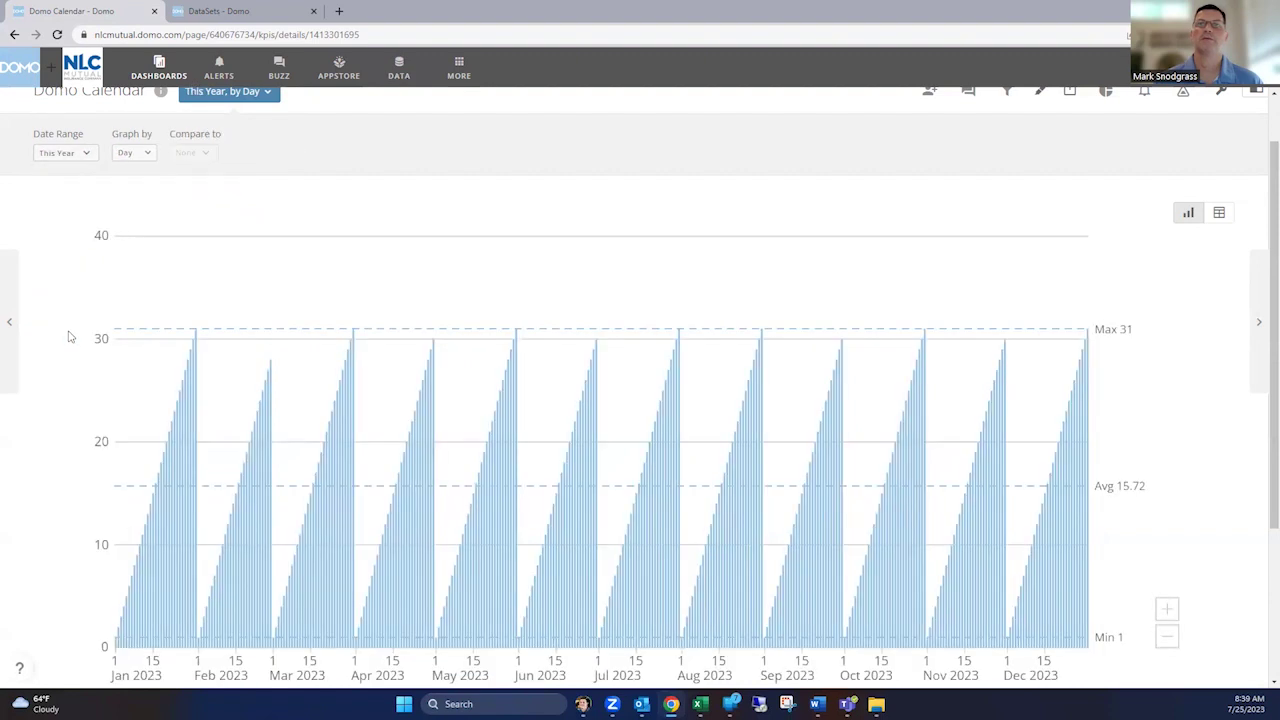
pyautogui.click(65, 157)
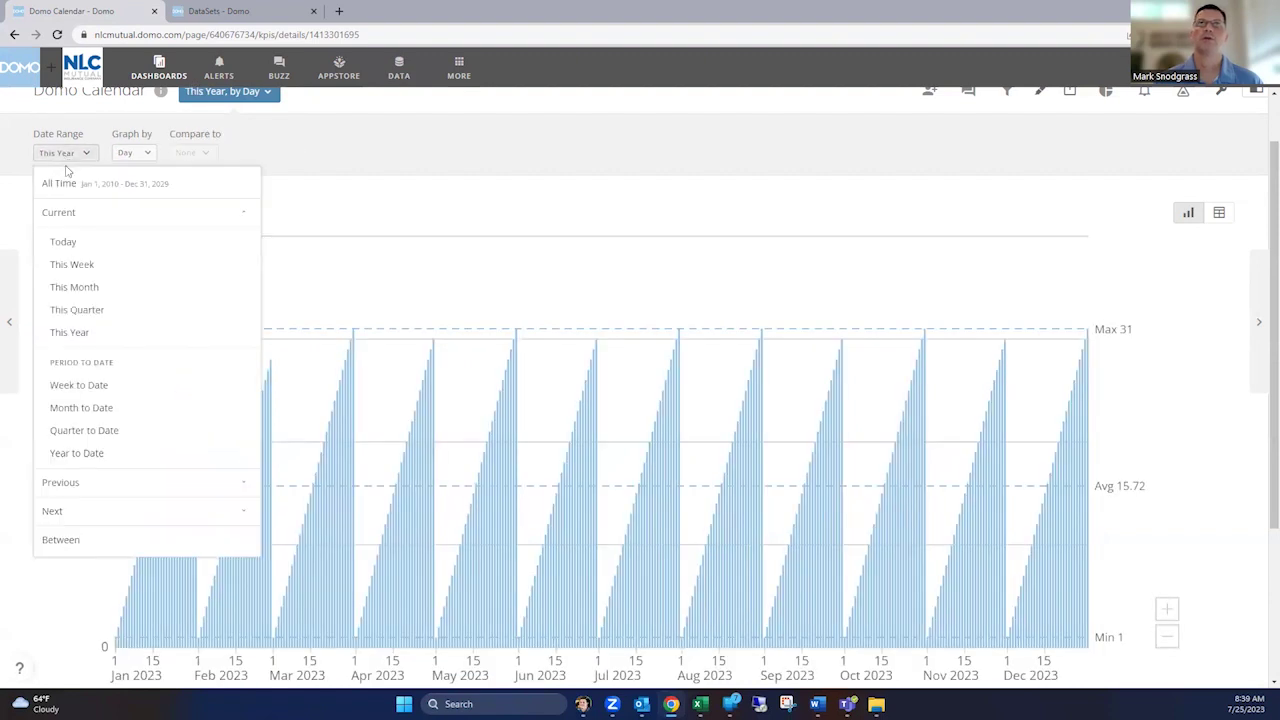
pyautogui.click(68, 484)
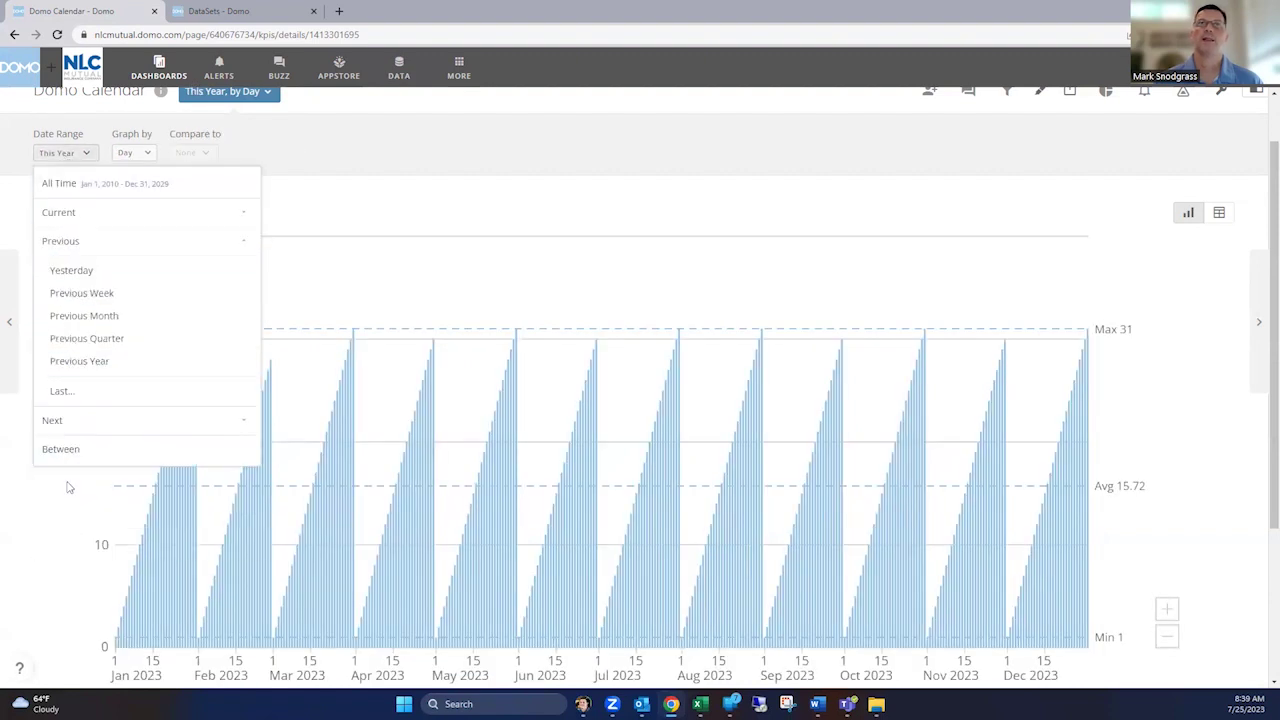
pyautogui.click(68, 400)
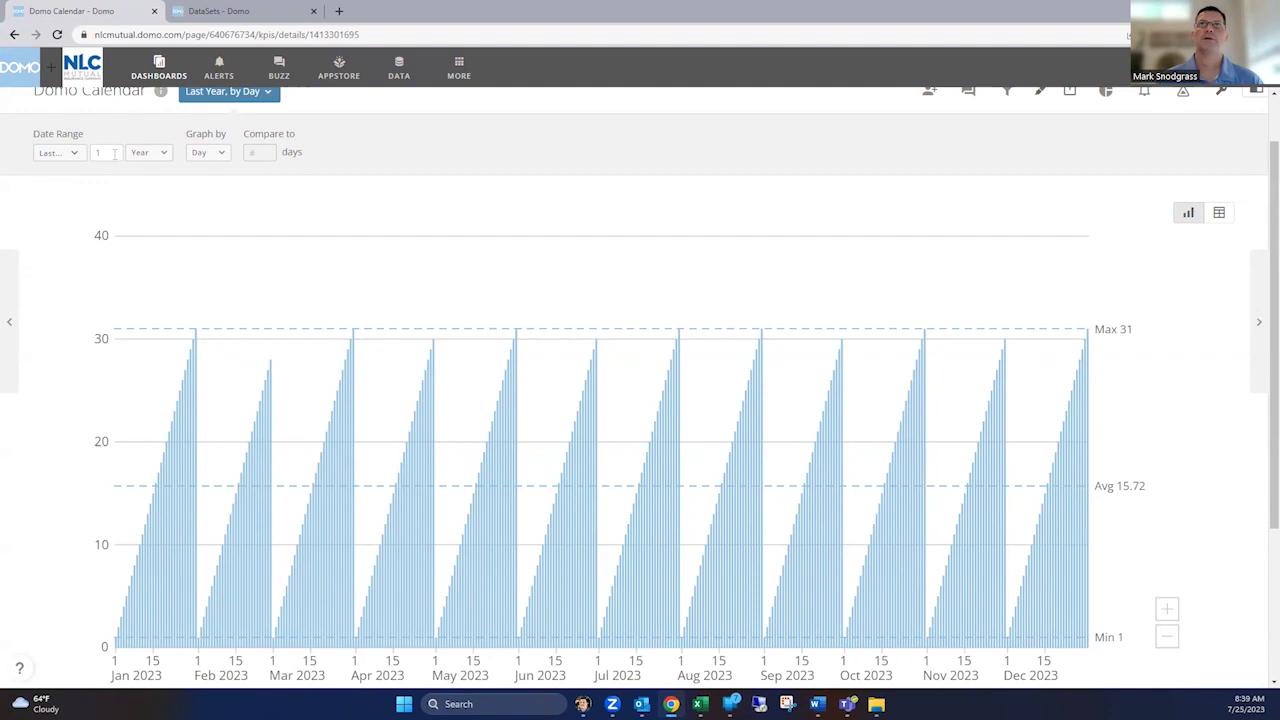
# Extend the range to the last 2 years, graphed by Month
pyautogui.click(113, 149)
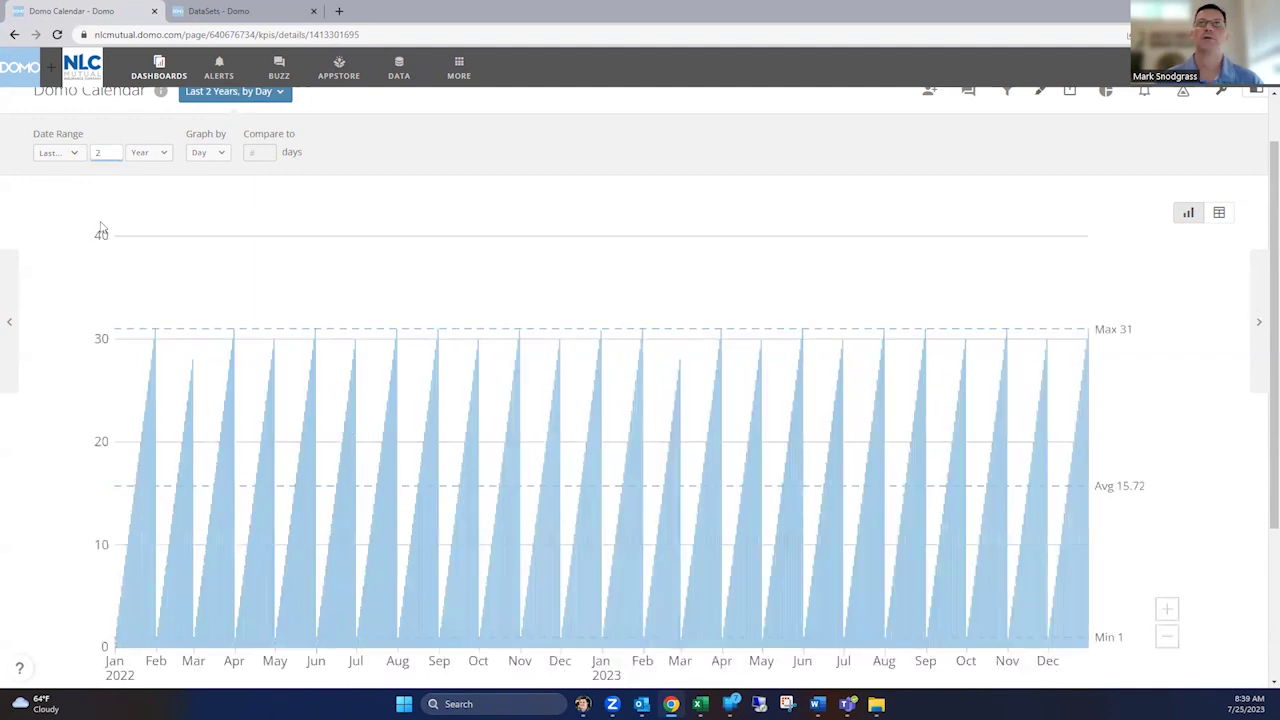
pyautogui.click(205, 153)
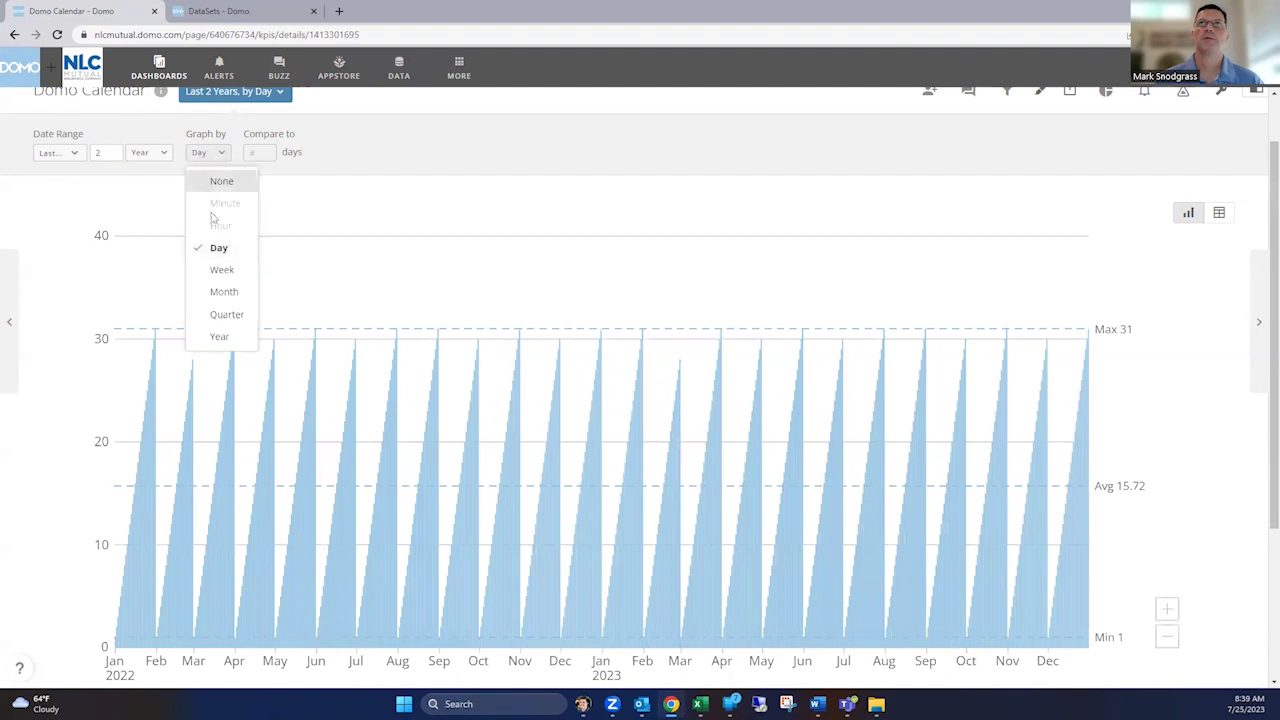
pyautogui.click(212, 290)
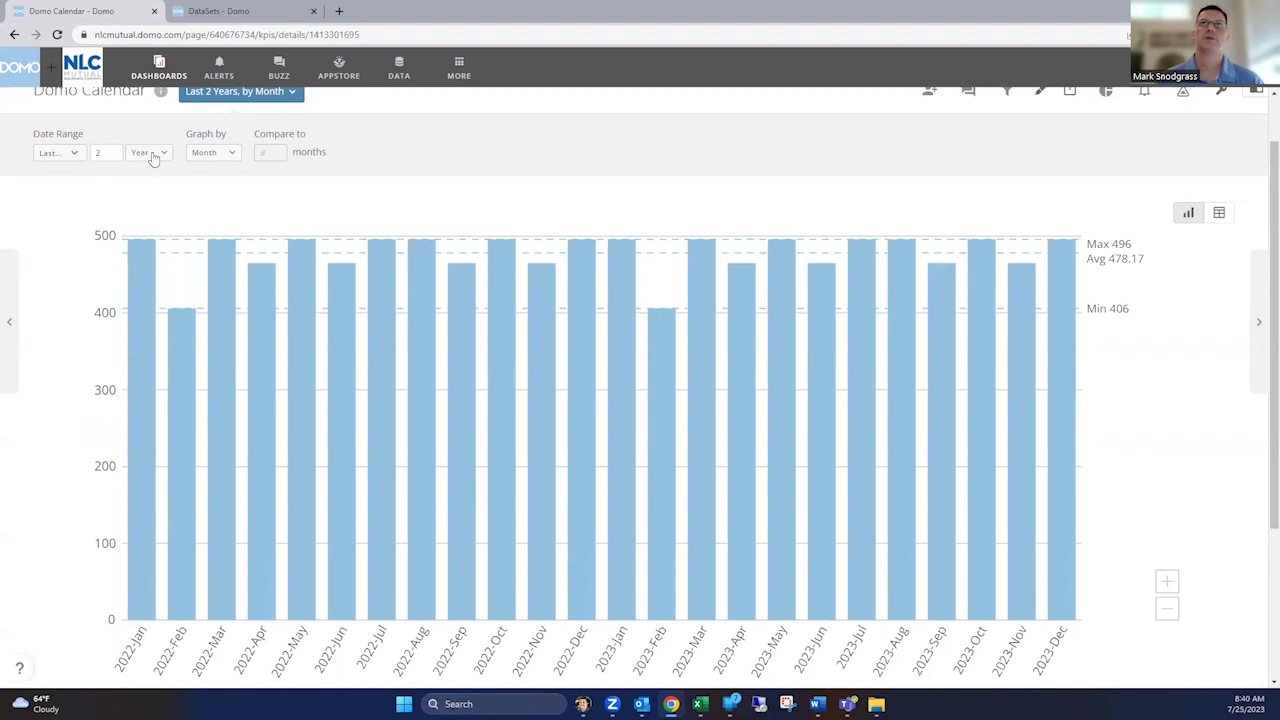
# Change the range to the last 3 years, graphed by Year
pyautogui.click(62, 156)
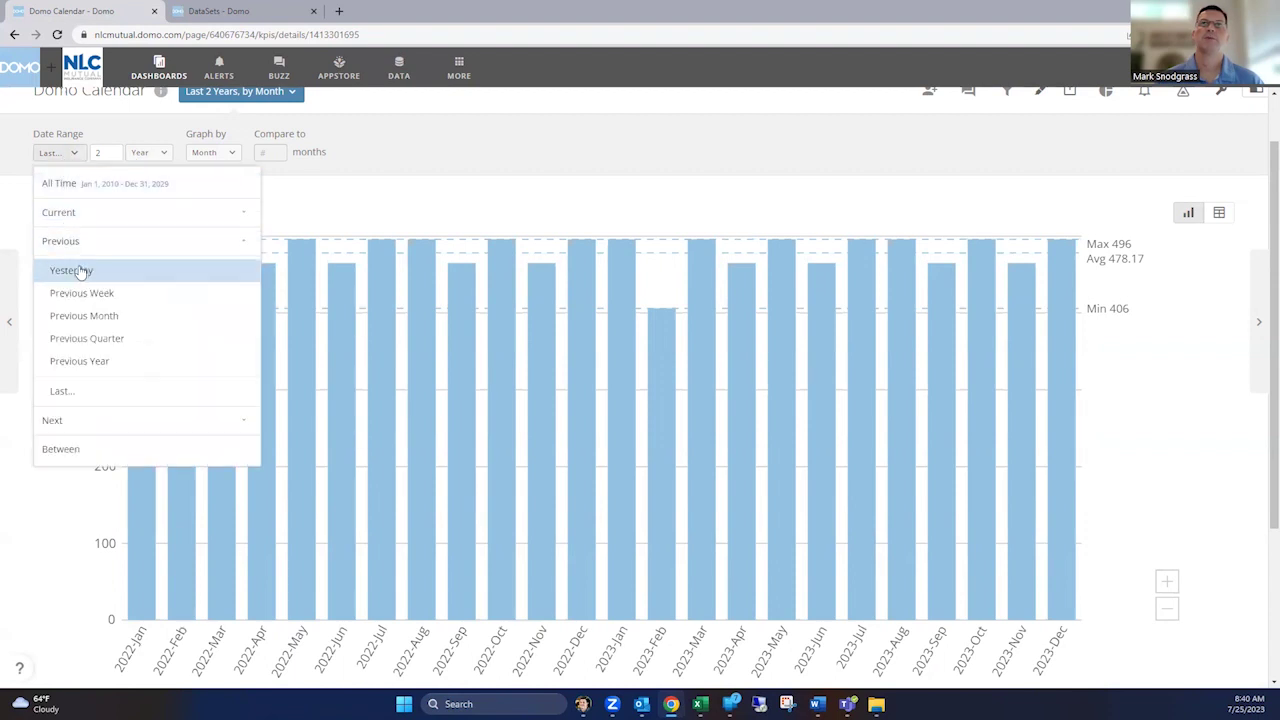
pyautogui.doubleClick(100, 152)
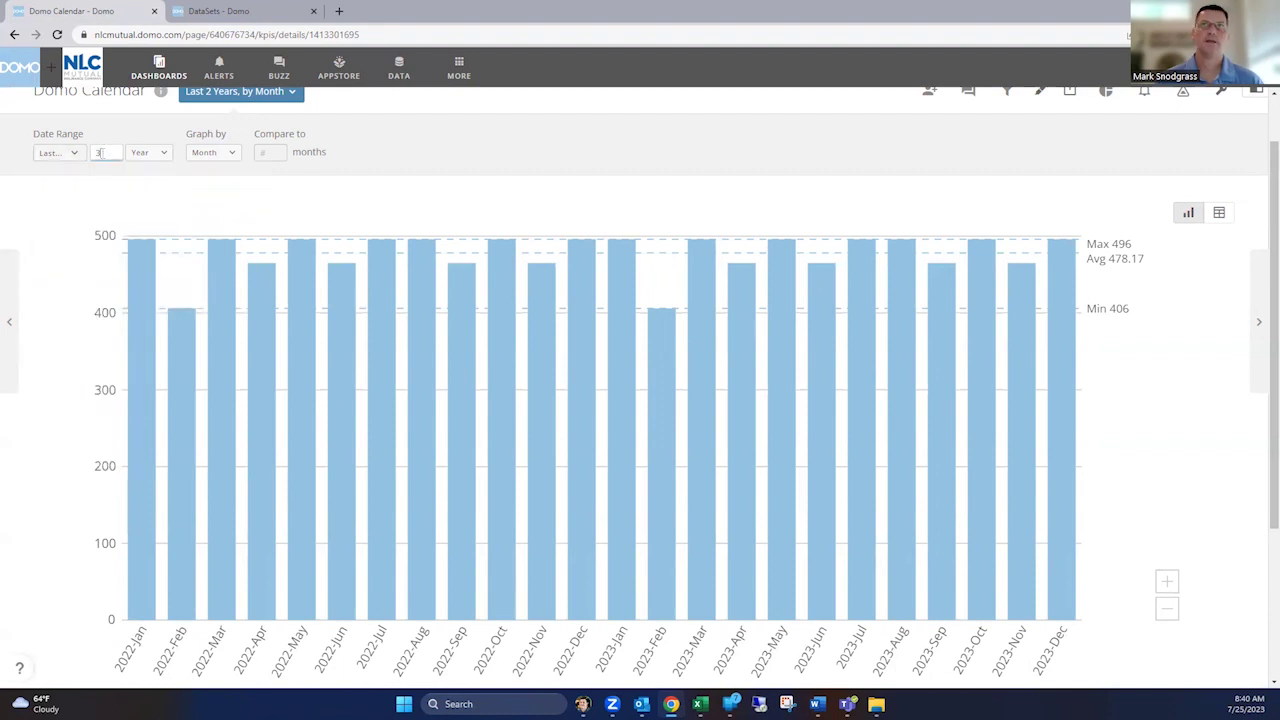
pyautogui.write('3')
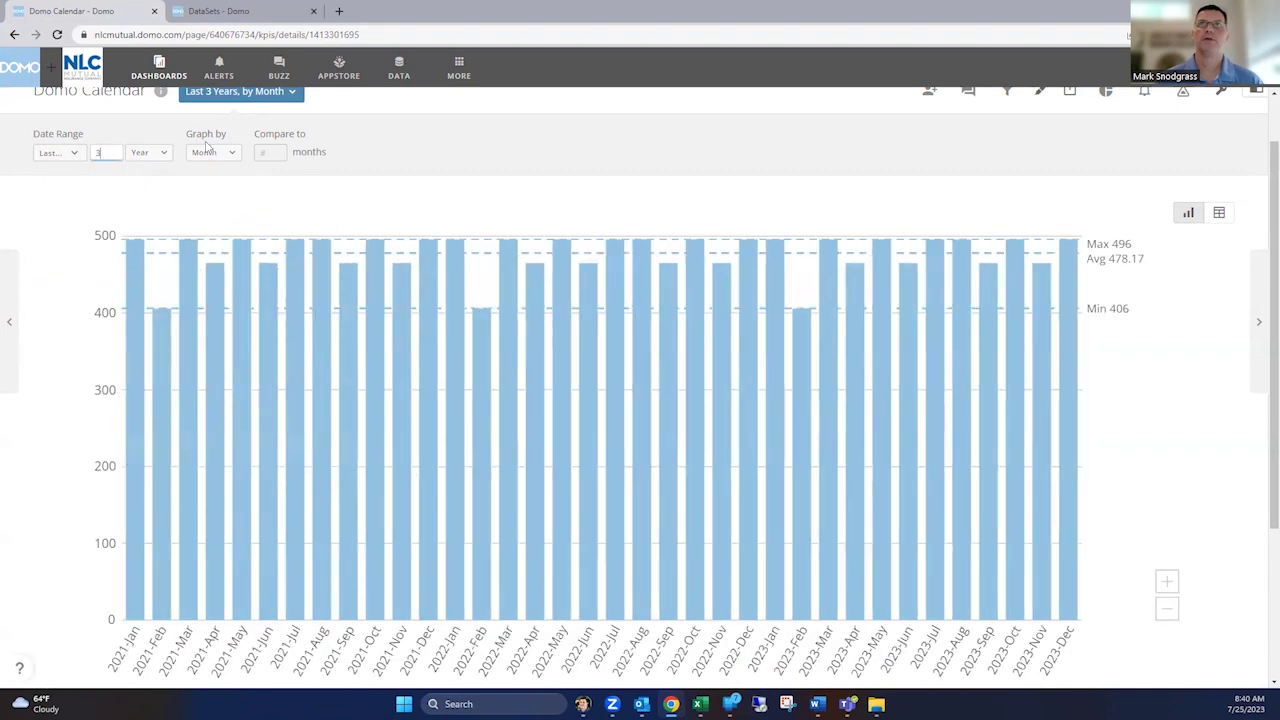
pyautogui.click(207, 153)
pyautogui.click(214, 337)
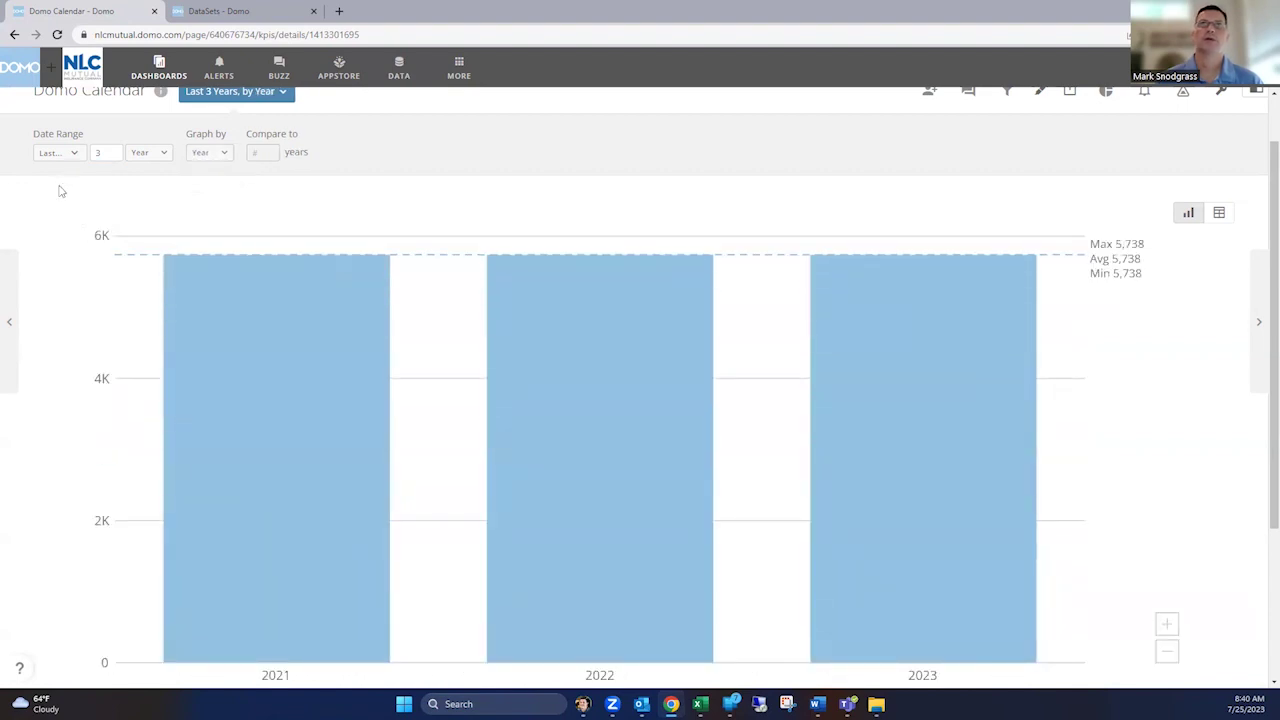
pyautogui.click(71, 156)
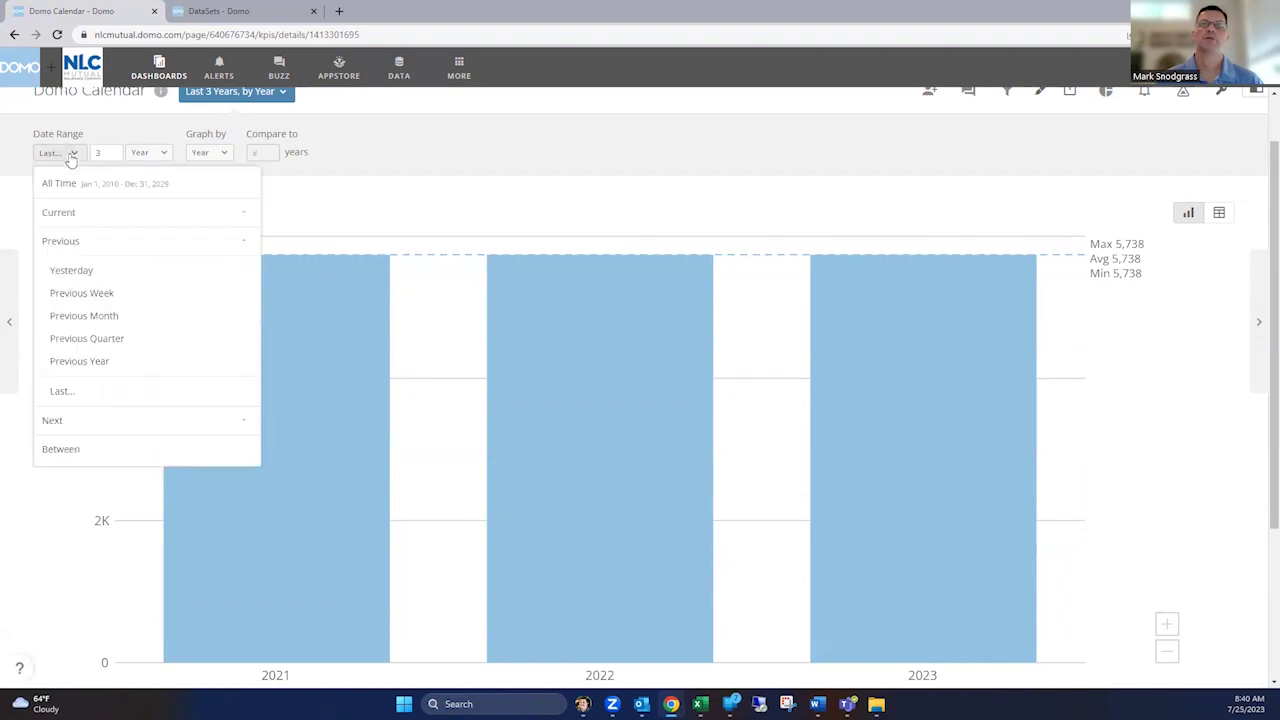
# Set a Between date range from 01/01/2010 to 12/31/2029
pyautogui.click(61, 450)
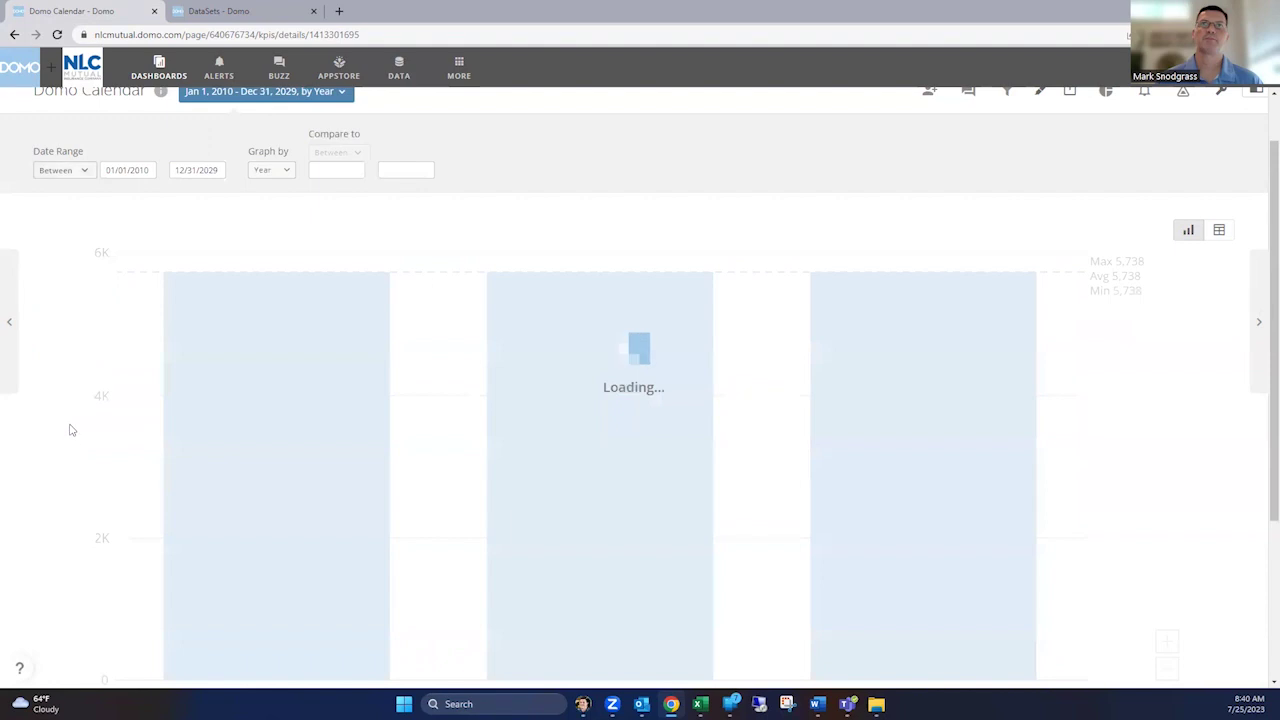
pyautogui.click(137, 170)
pyautogui.doubleClick(148, 170)
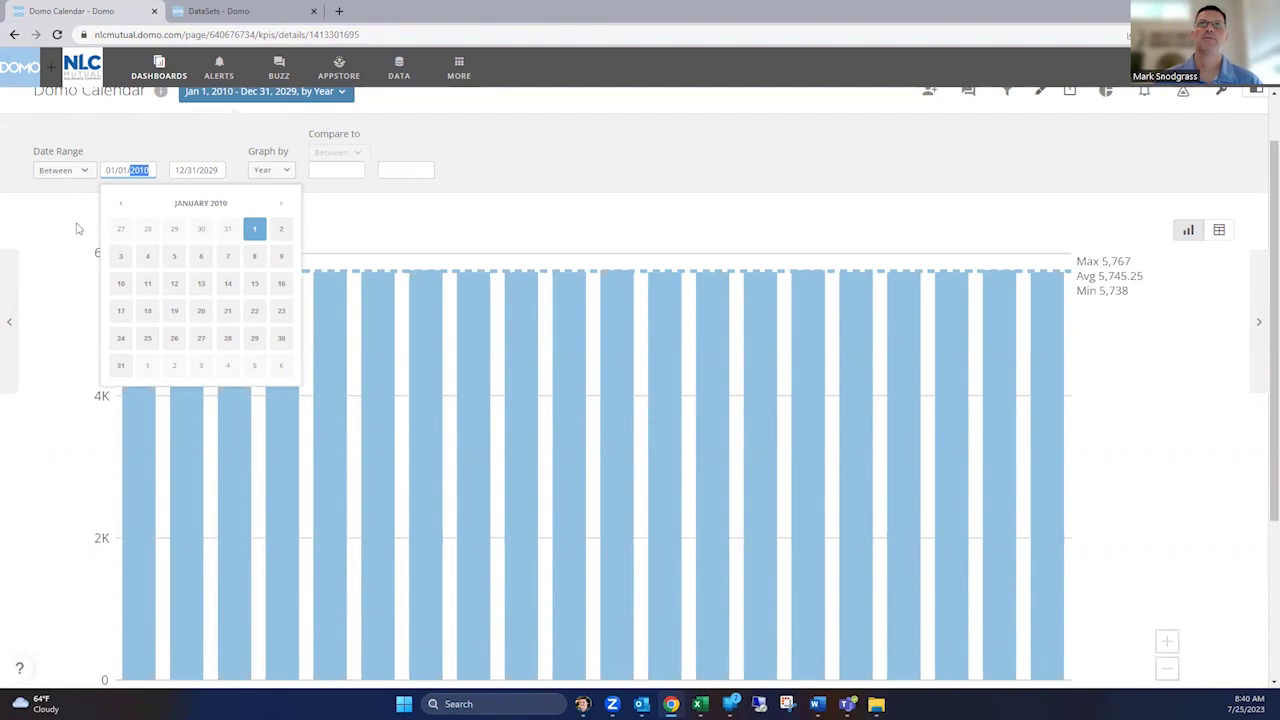
pyautogui.click(77, 229)
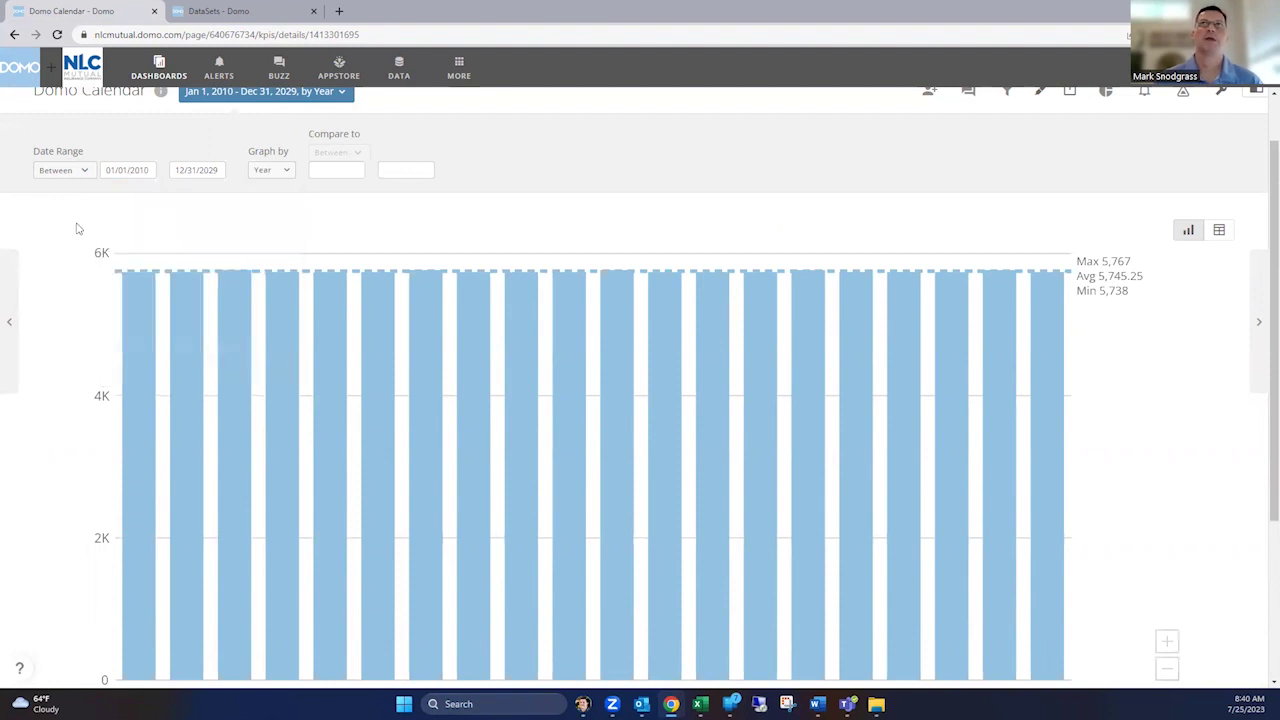
pyautogui.scroll(1, 52, 229)
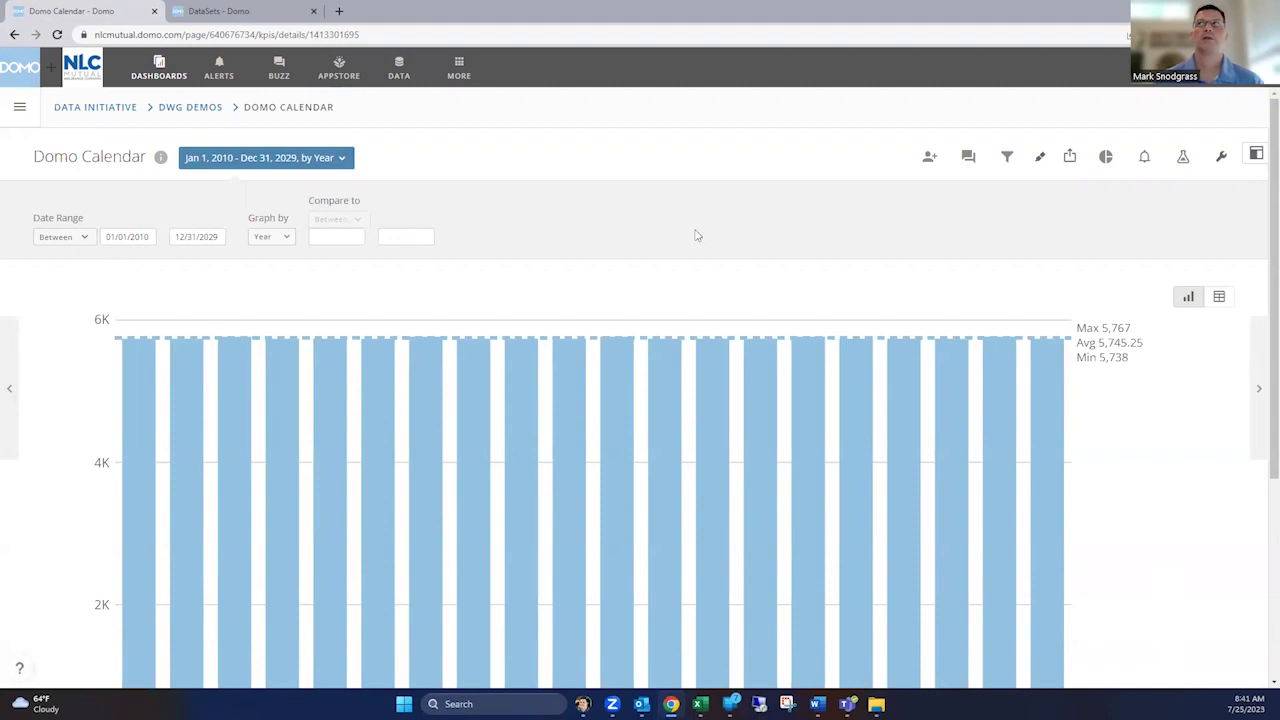
# Open the Domo Calendar card in Analyzer and set its date range to Week to Date (Jul 23–25, 2023)
pyautogui.click(1183, 158)
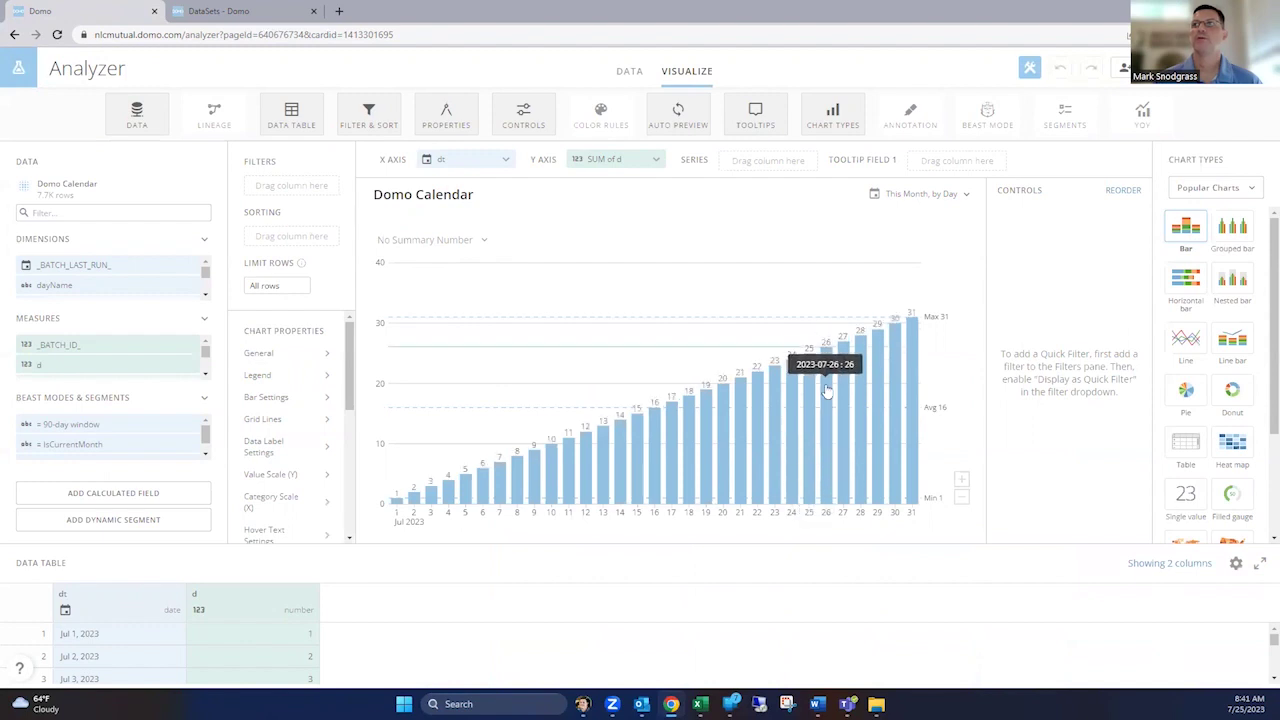
pyautogui.click(925, 194)
pyautogui.click(885, 248)
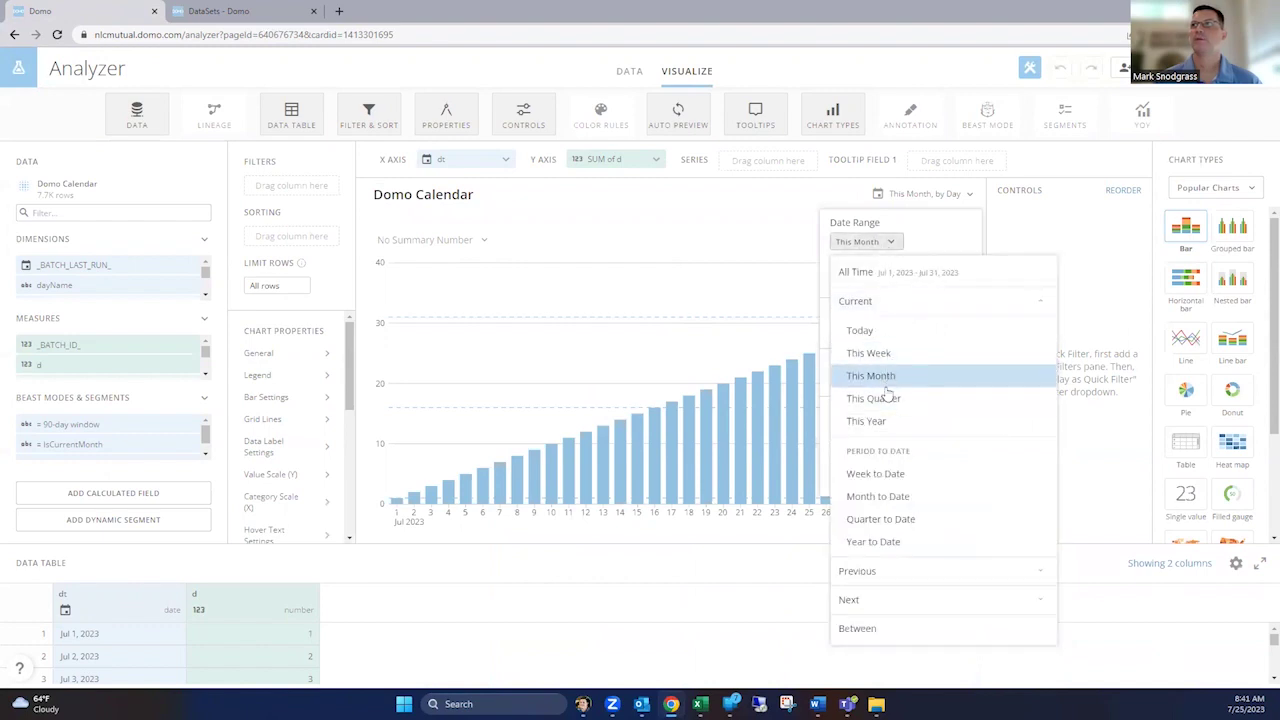
pyautogui.click(876, 474)
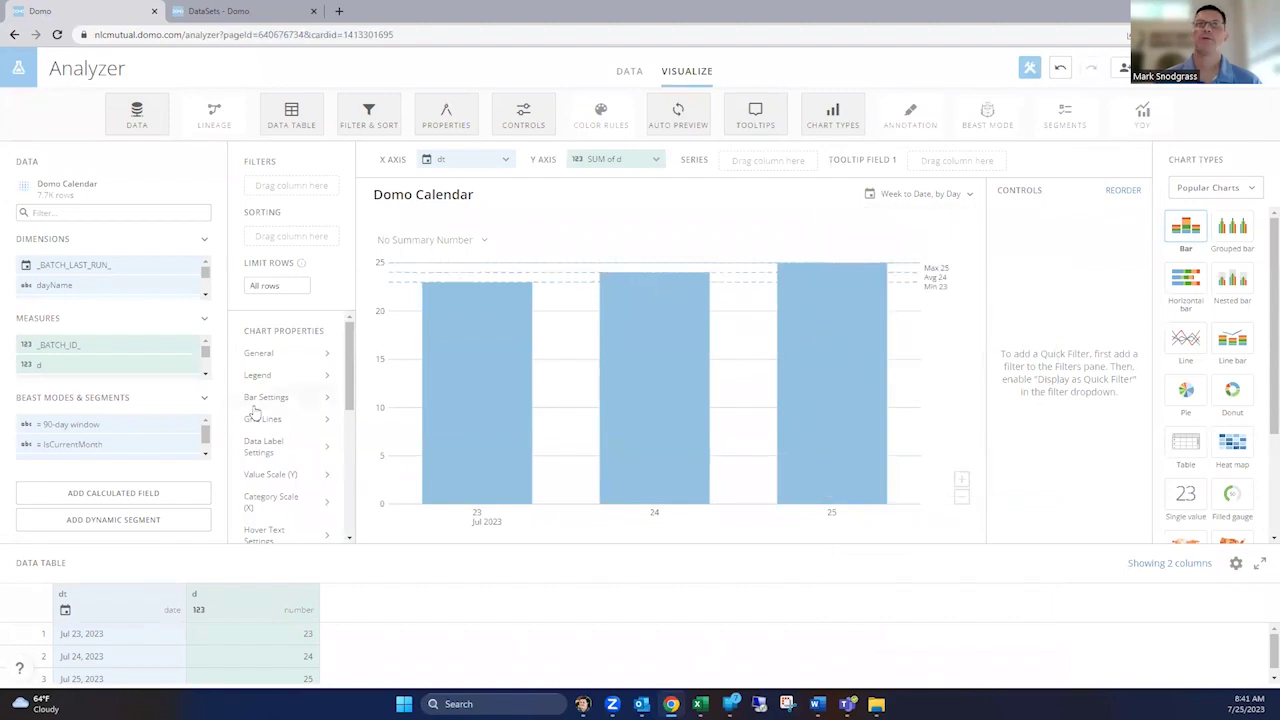
pyautogui.click(206, 456)
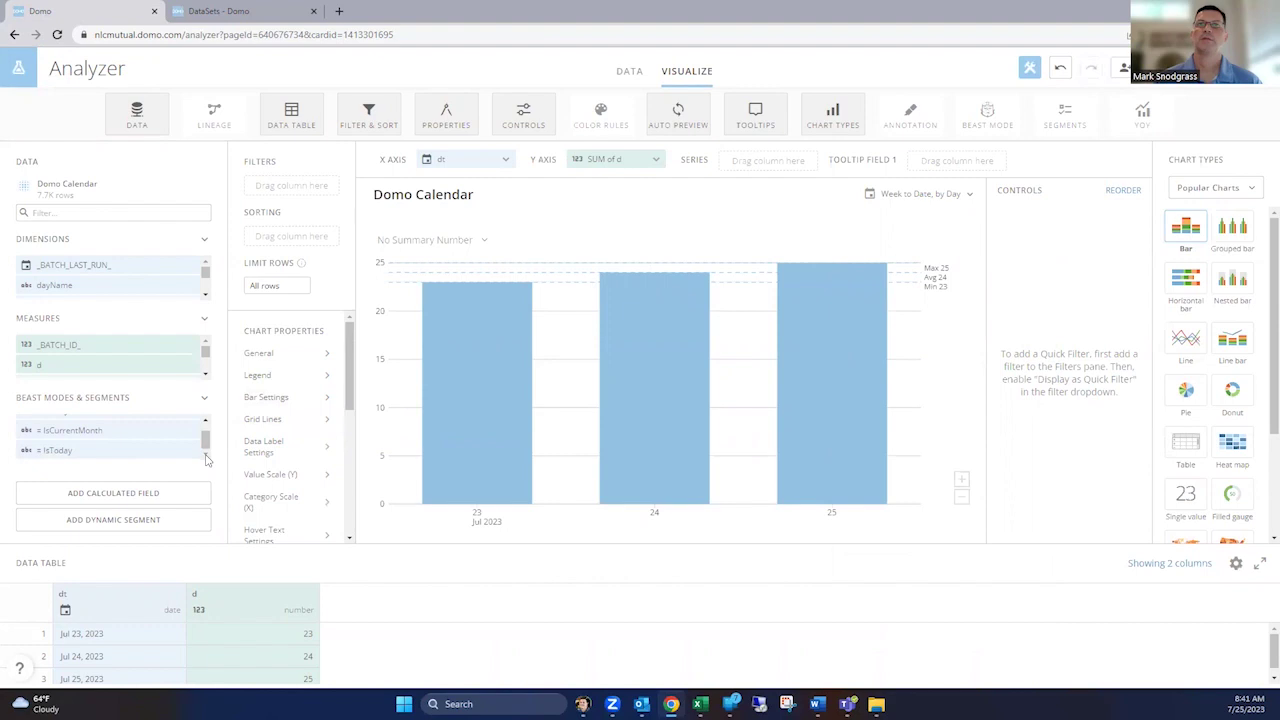
# Review the IsToday formula, then filter the chart on IsToday to 'Not today', leaving Jul 23 and 24
pyautogui.click(23, 451)
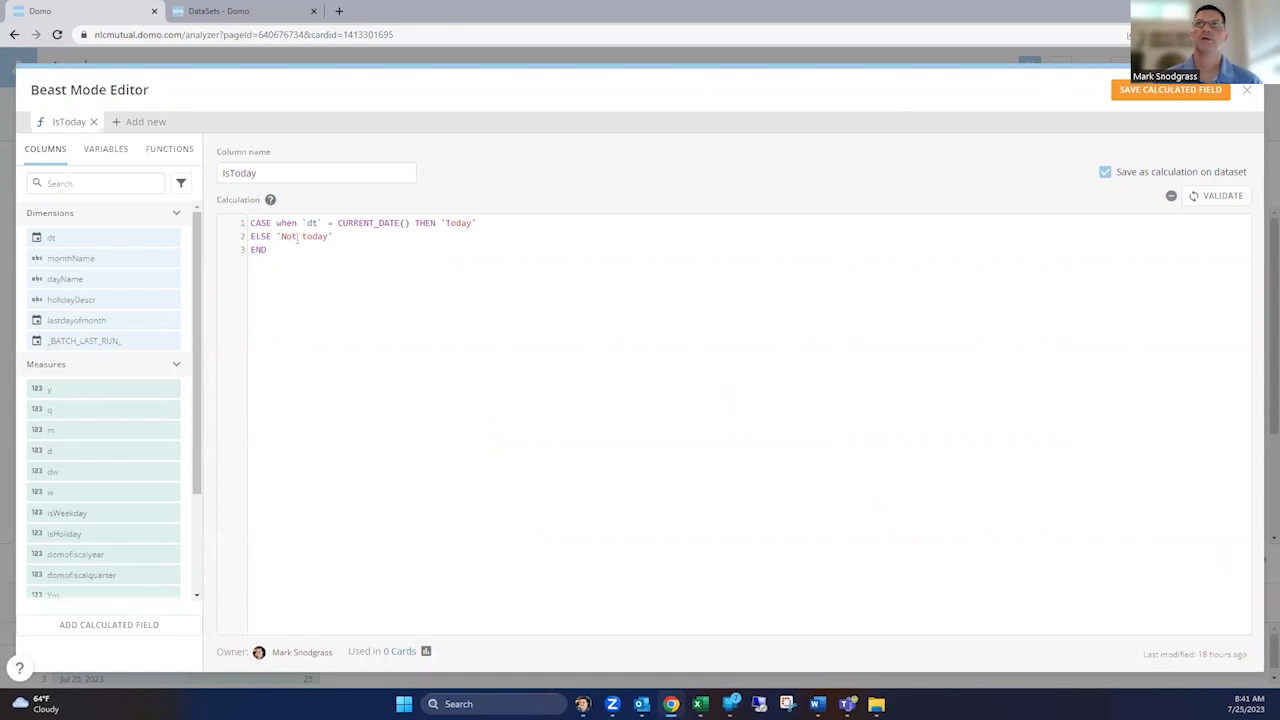
pyautogui.click(1246, 91)
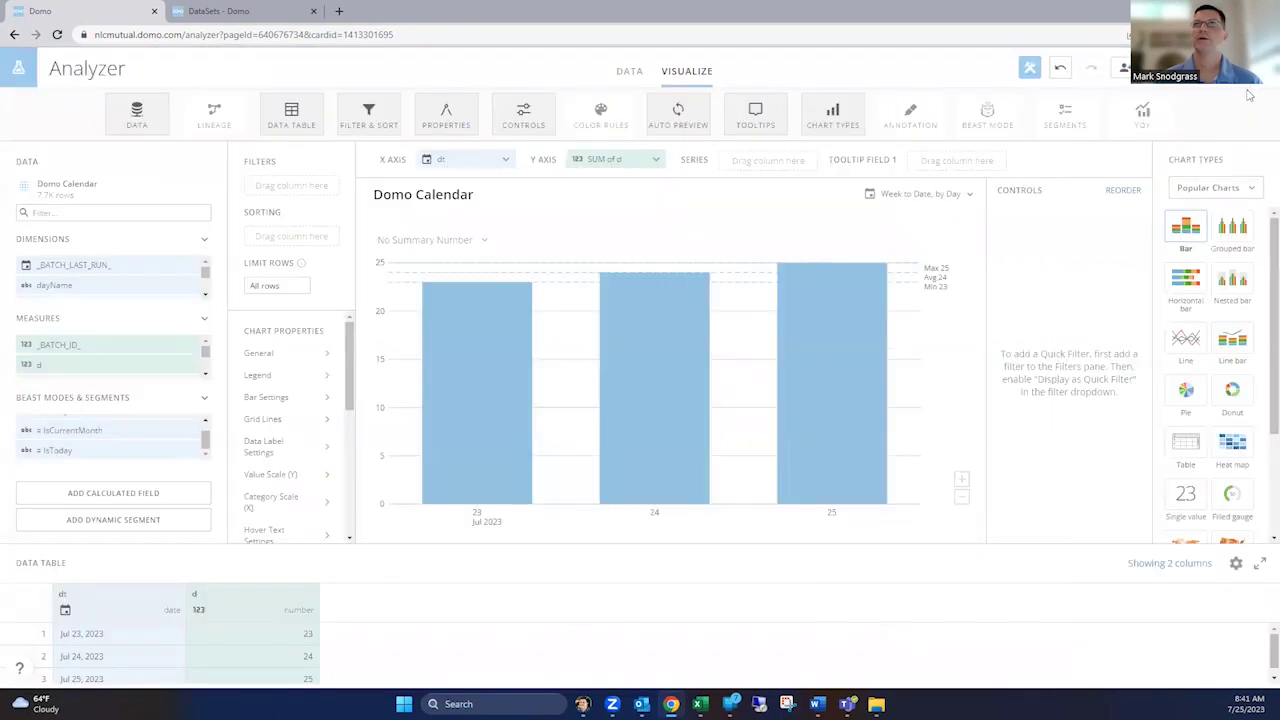
pyautogui.moveTo(101, 456); pyautogui.dragTo(298, 190)
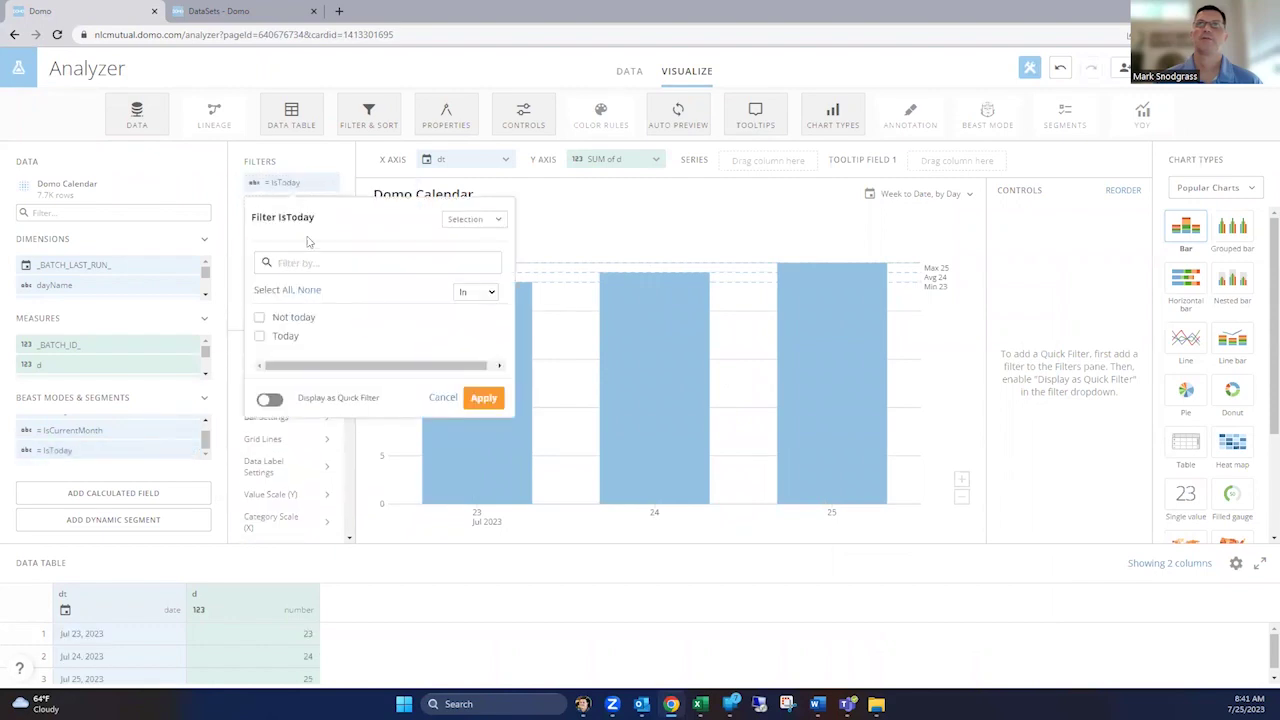
pyautogui.click(293, 318)
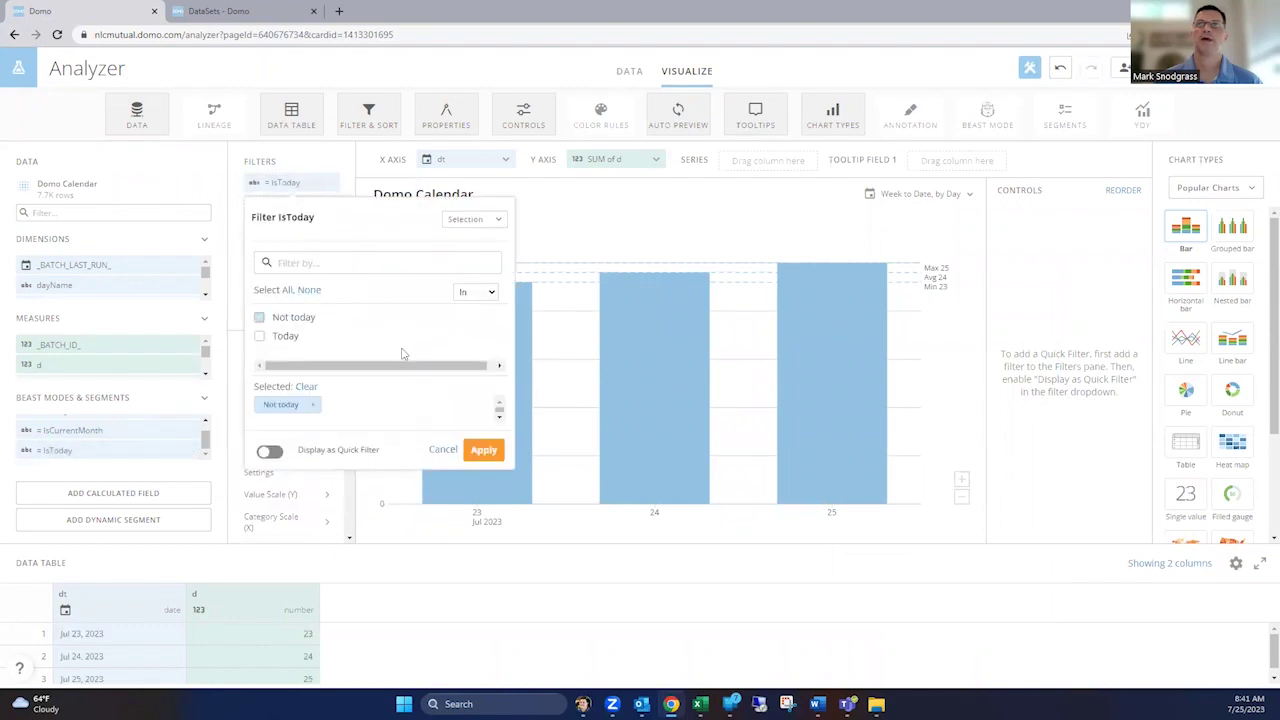
pyautogui.click(483, 449)
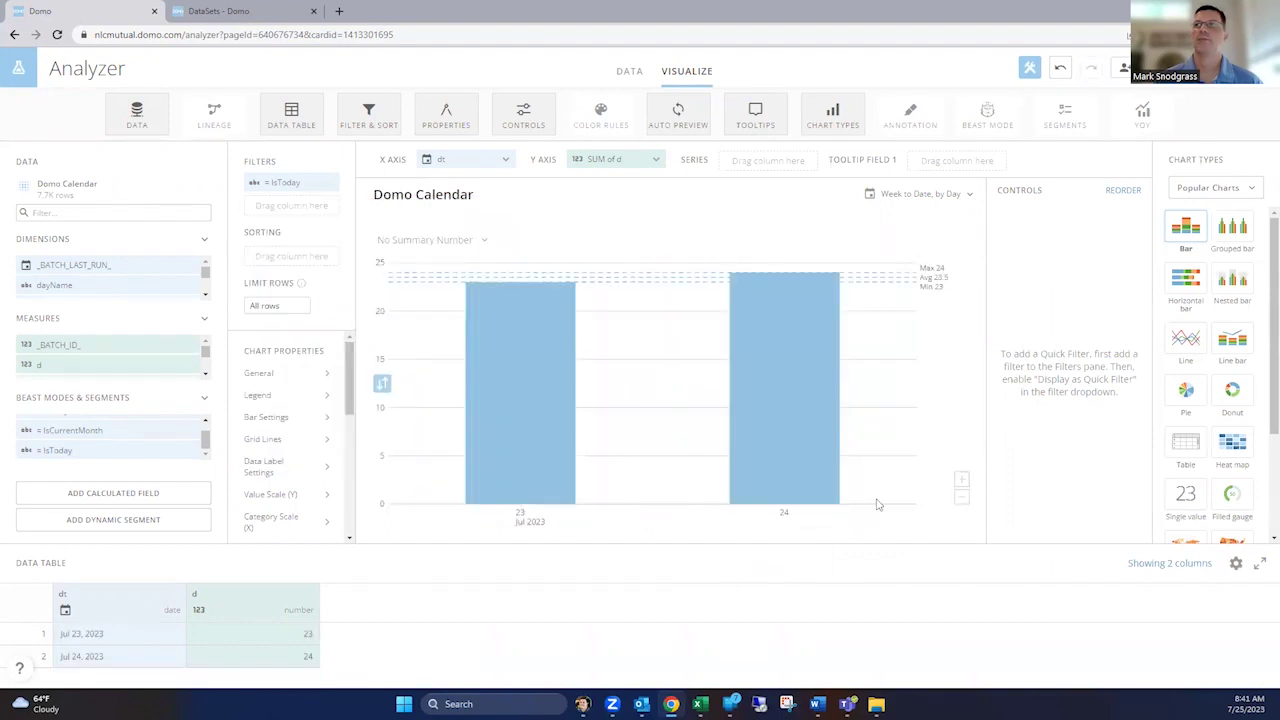
# Add a when `dt` >= CURRENT_DATE() THEN 'Future' line to IsToday, then validate and save it
pyautogui.click(26, 453)
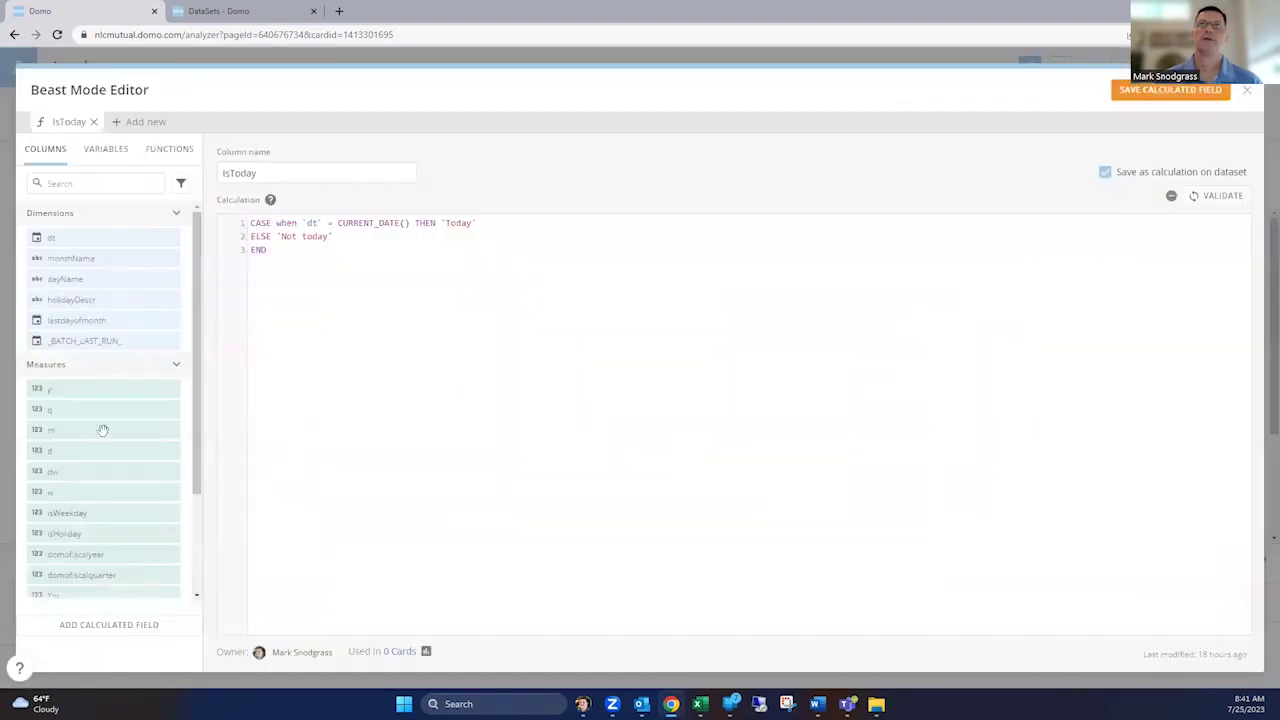
pyautogui.click(502, 225)
pyautogui.press('Return')
pyautogui.write('when ')
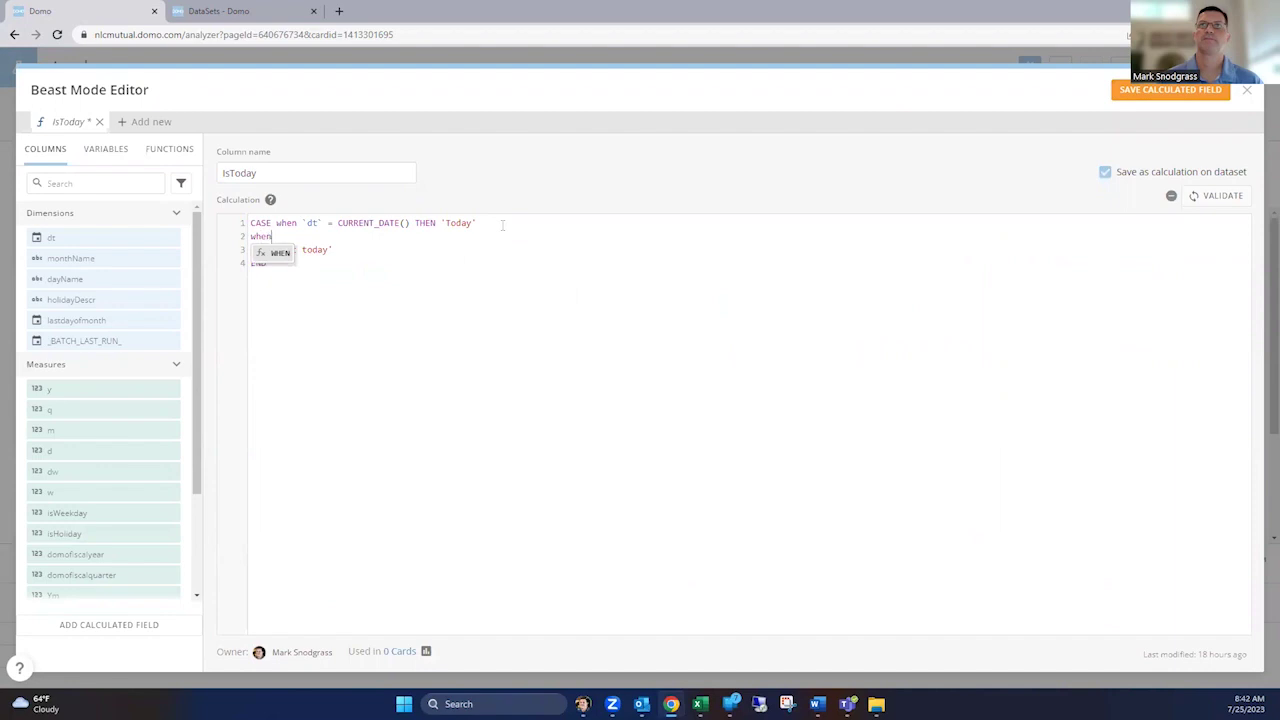
pyautogui.write('`dt` ')
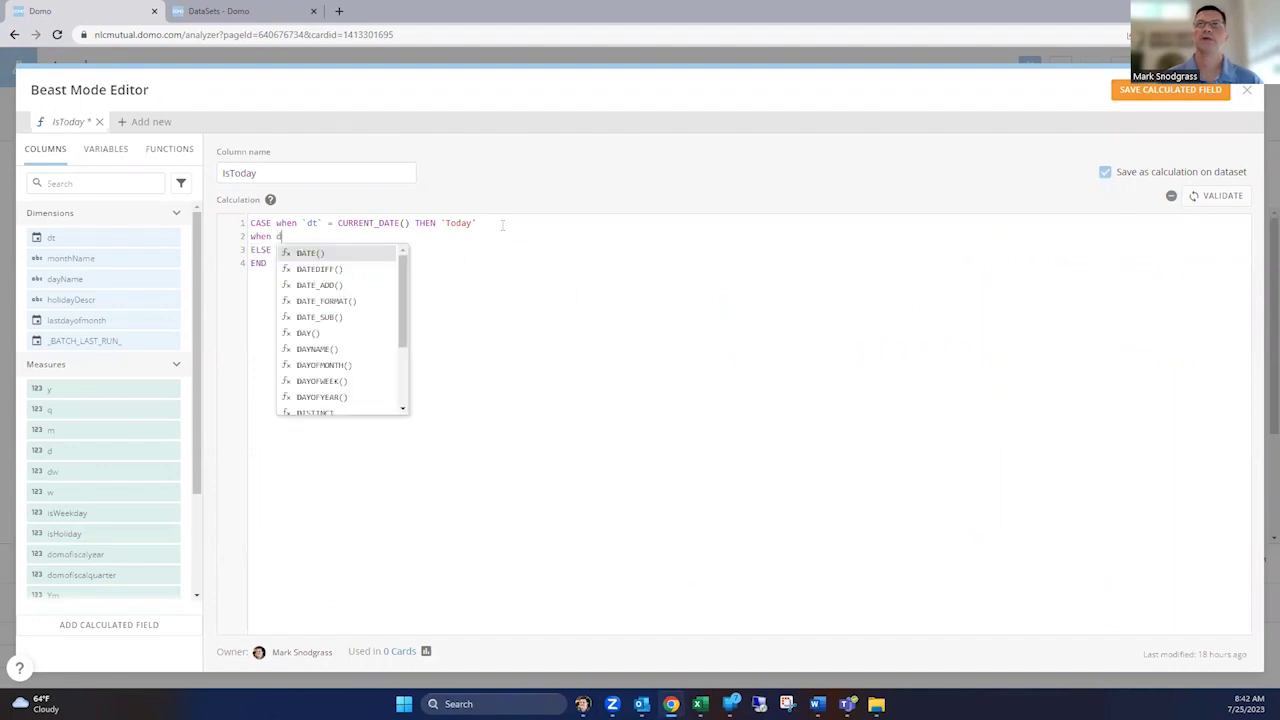
pyautogui.write('>')
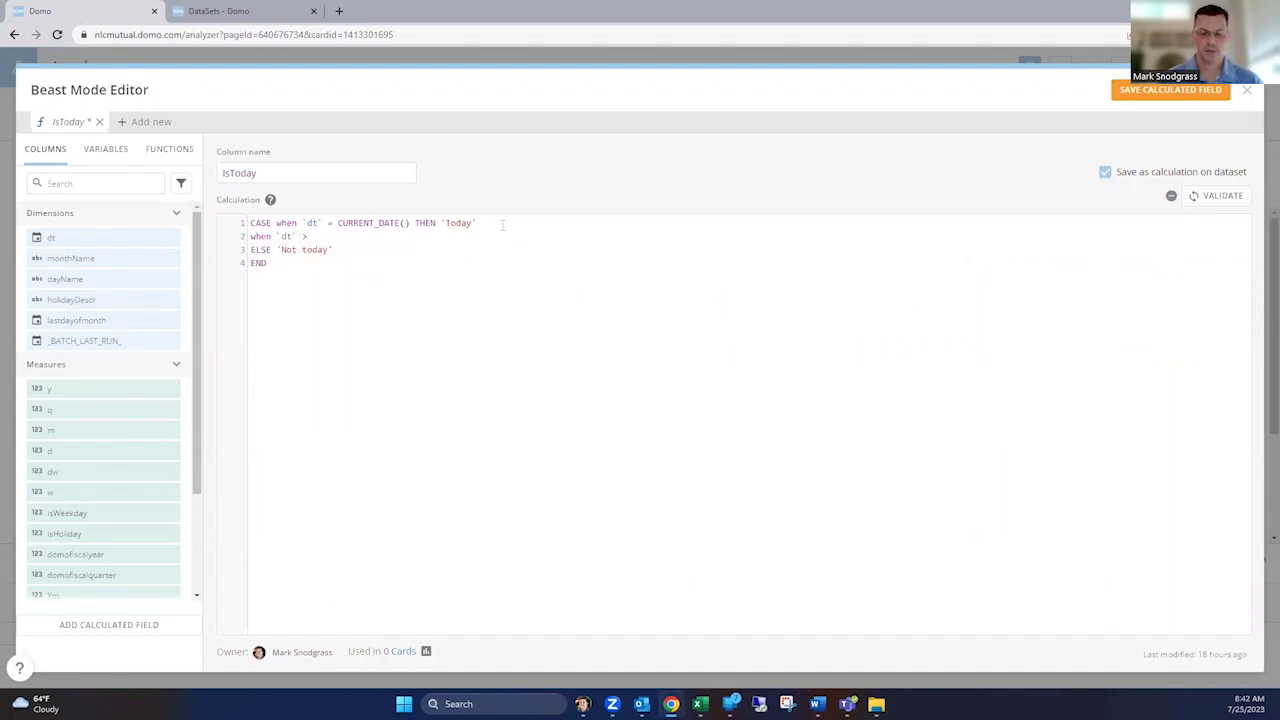
pyautogui.write('= curr')
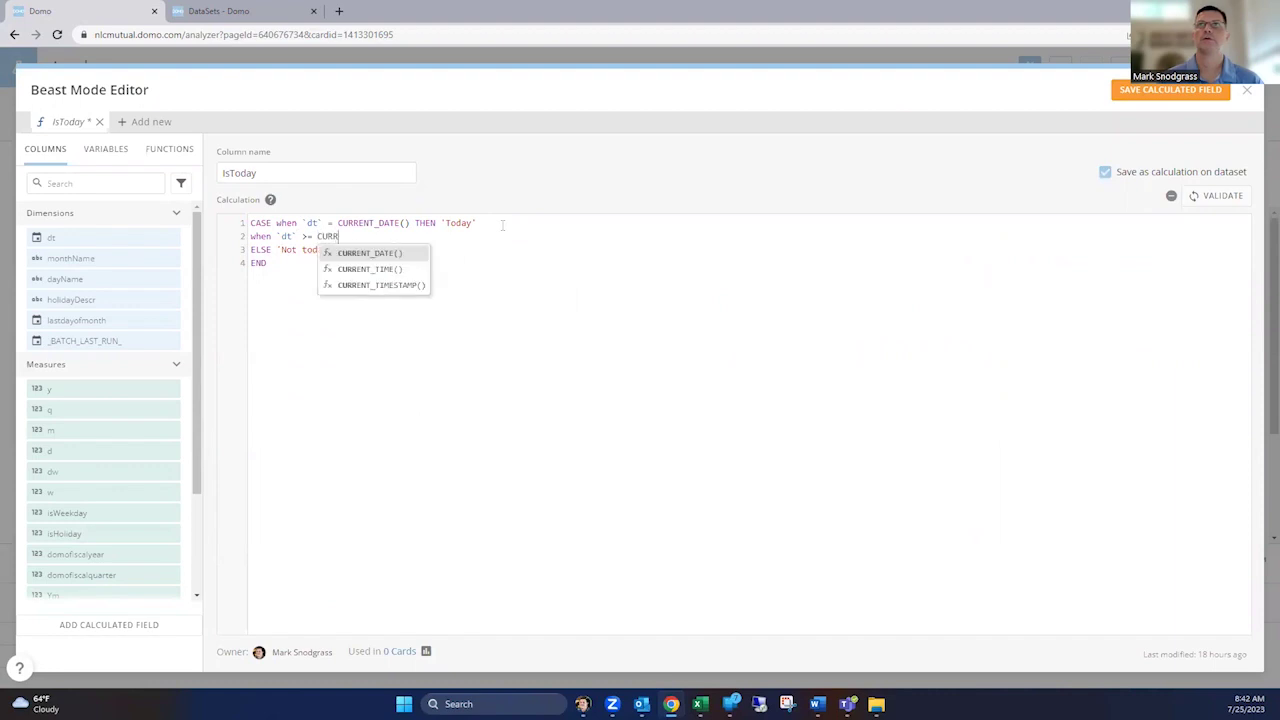
pyautogui.press('Return')
pyautogui.press('BackSpace')
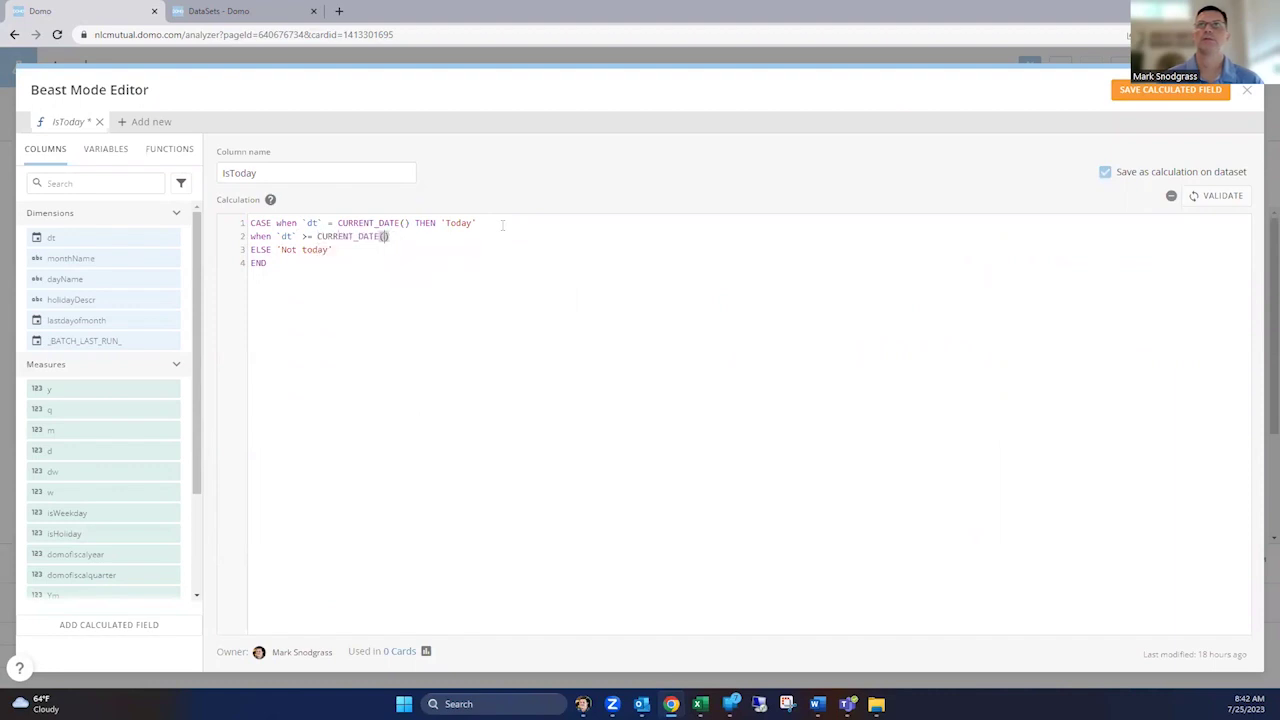
pyautogui.write("THEN 'Future'")
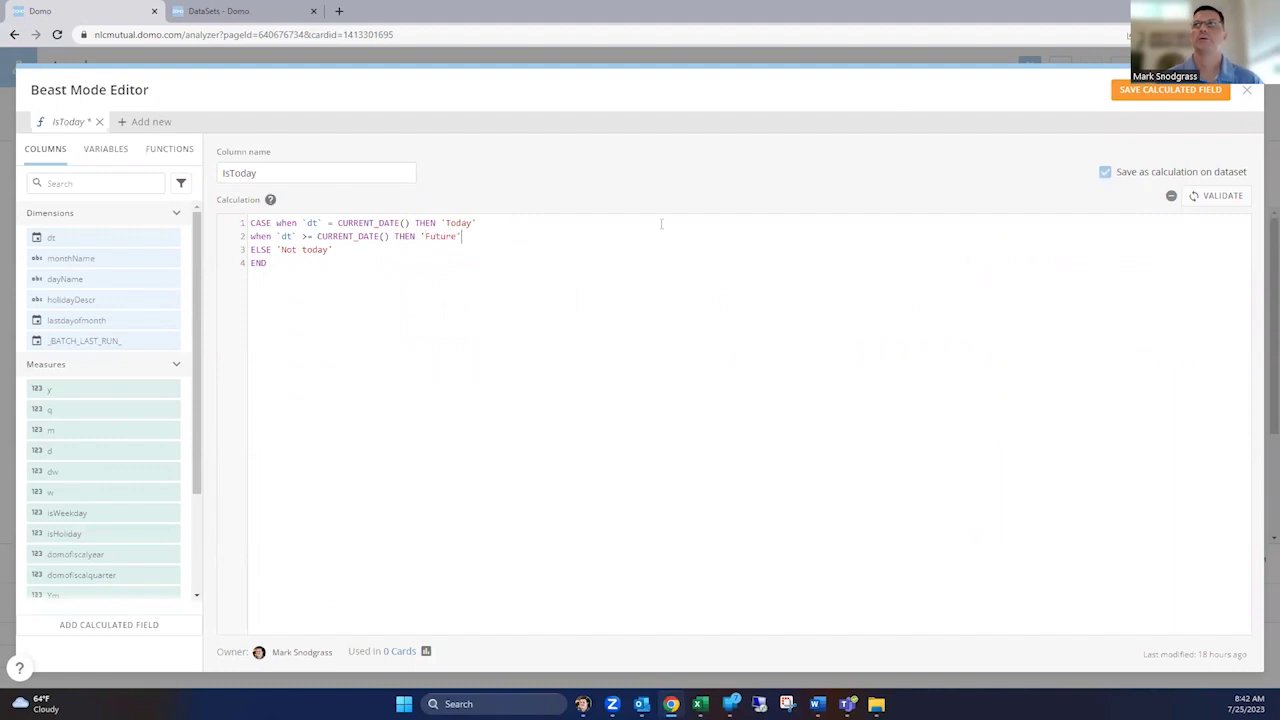
pyautogui.click(1215, 196)
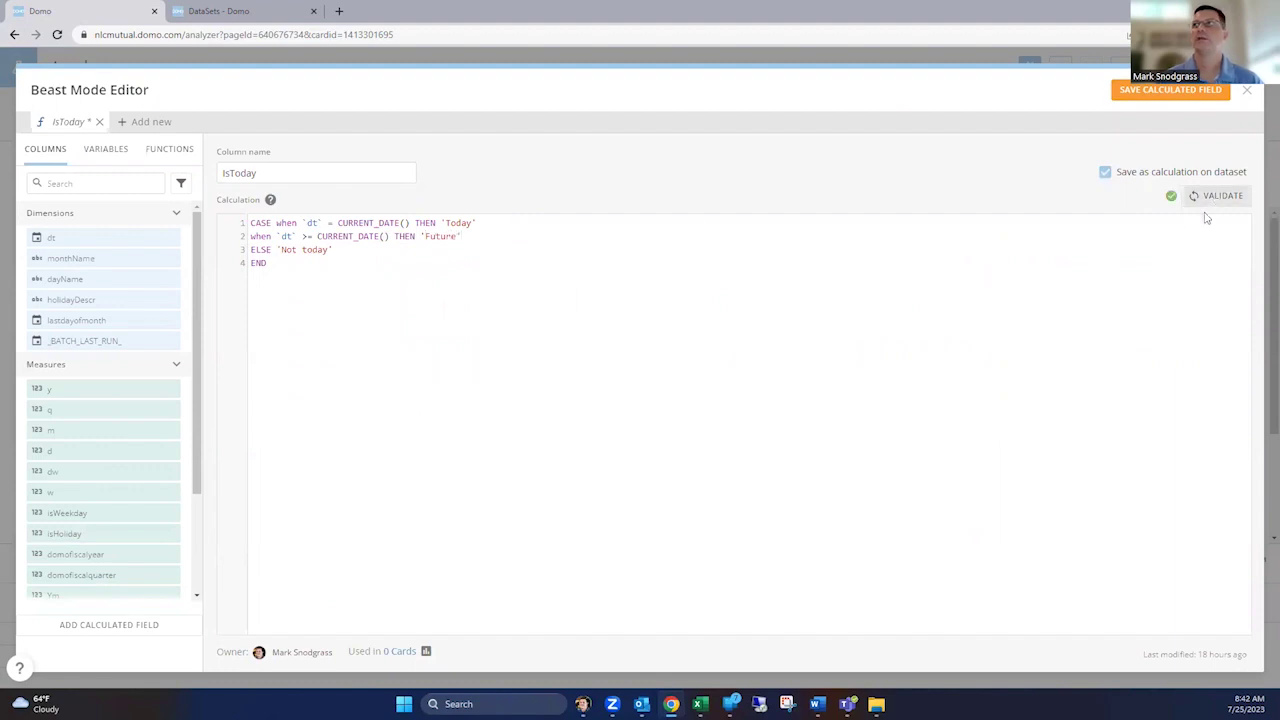
pyautogui.click(1195, 96)
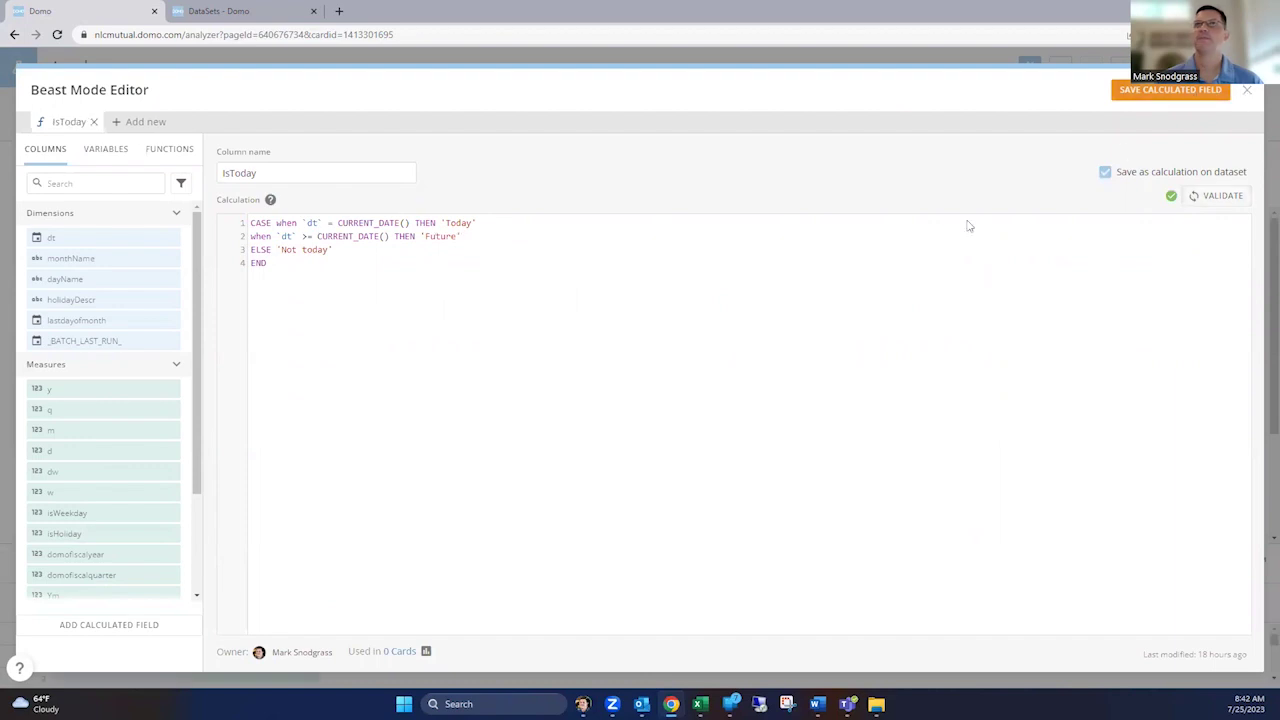
pyautogui.click(1247, 90)
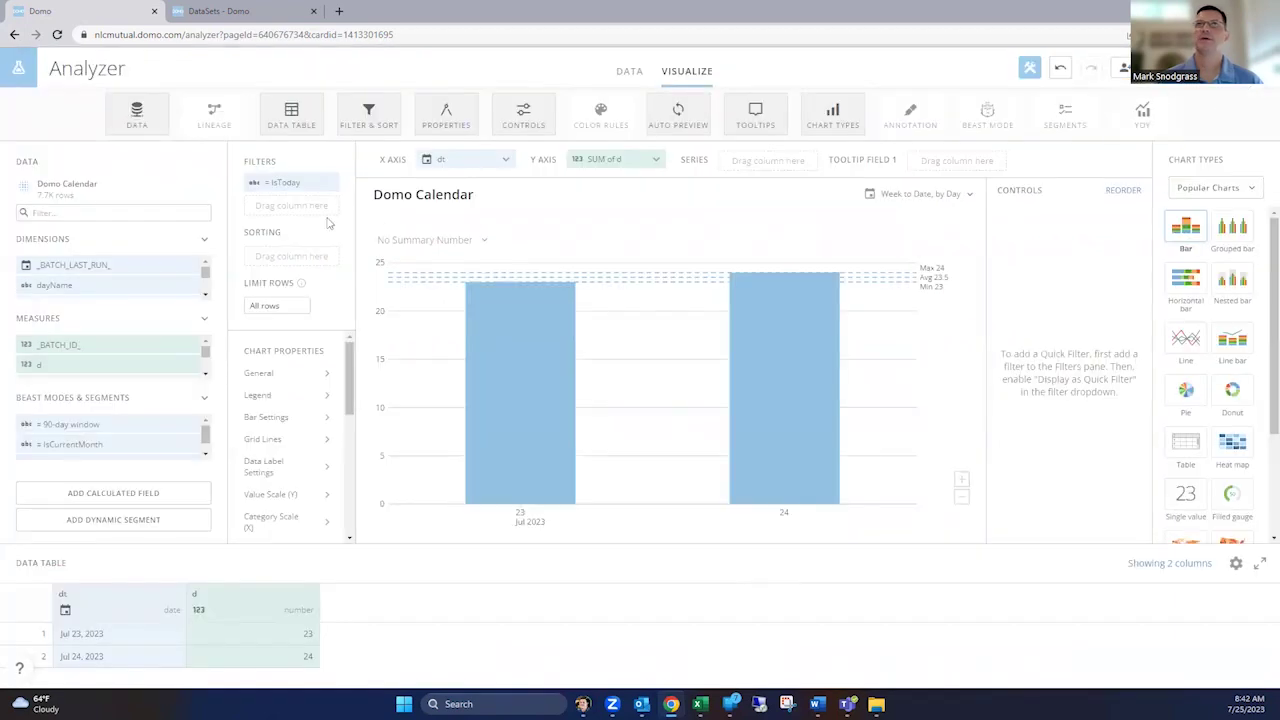
# Set the chart's date range to This Month
pyautogui.click(900, 194)
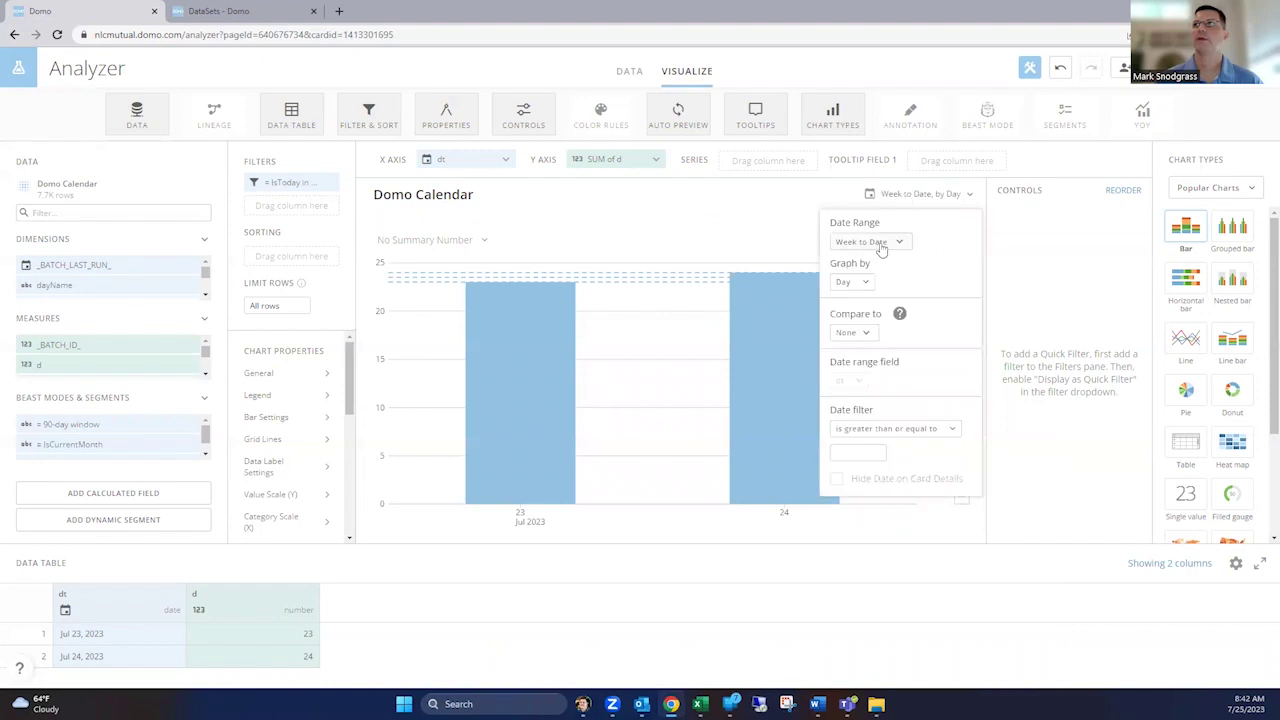
pyautogui.click(881, 249)
pyautogui.click(887, 376)
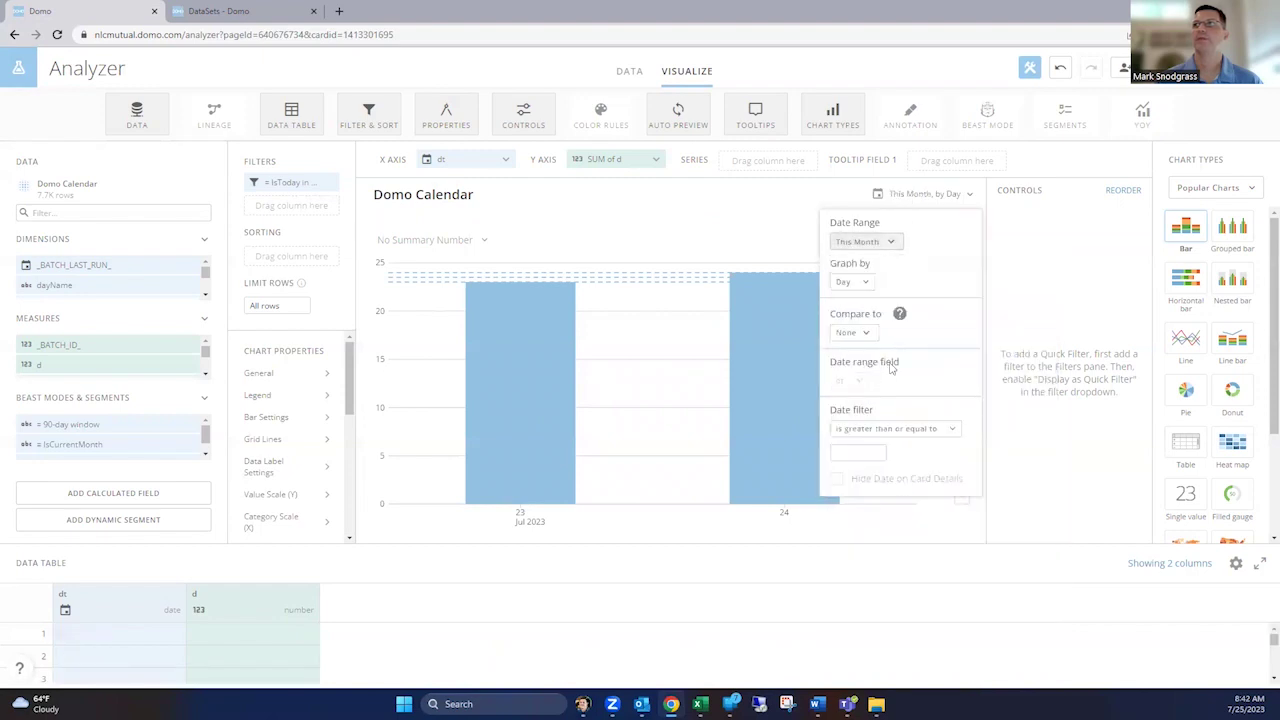
pyautogui.click(1043, 271)
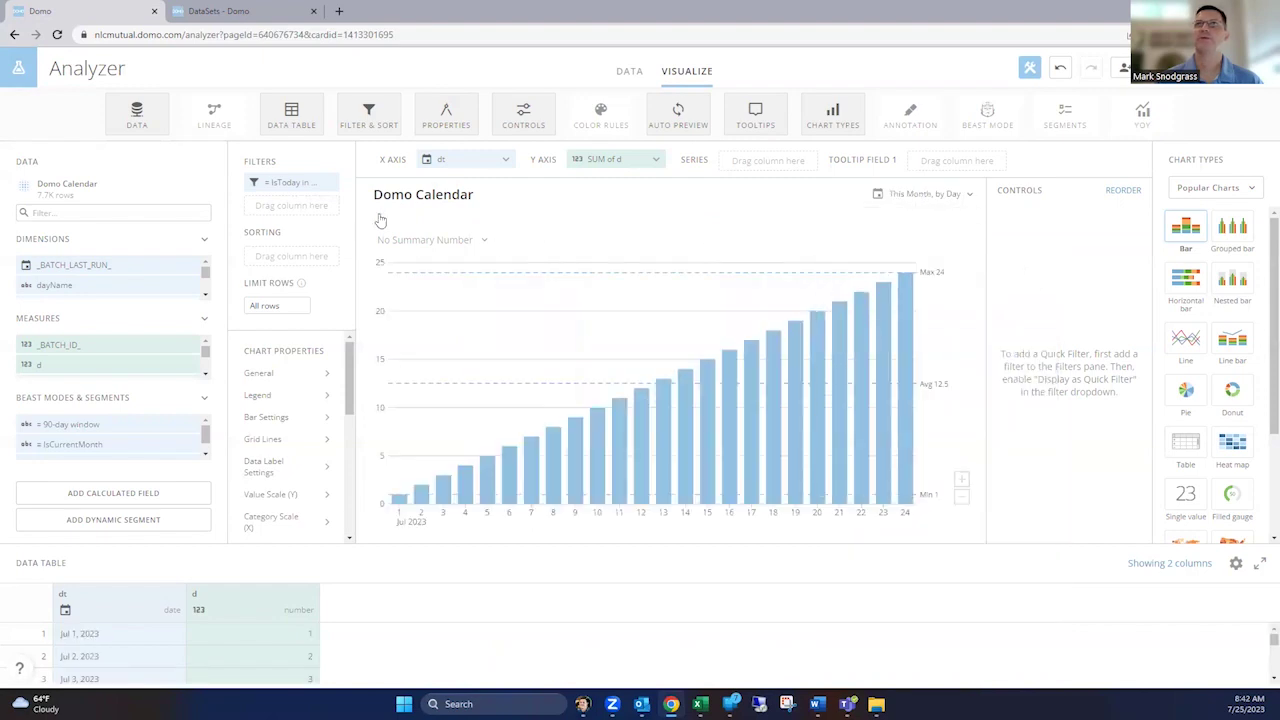
# Adjust the IsToday filter so only 'Not today' remains, plotting Jul 1–24
pyautogui.click(279, 184)
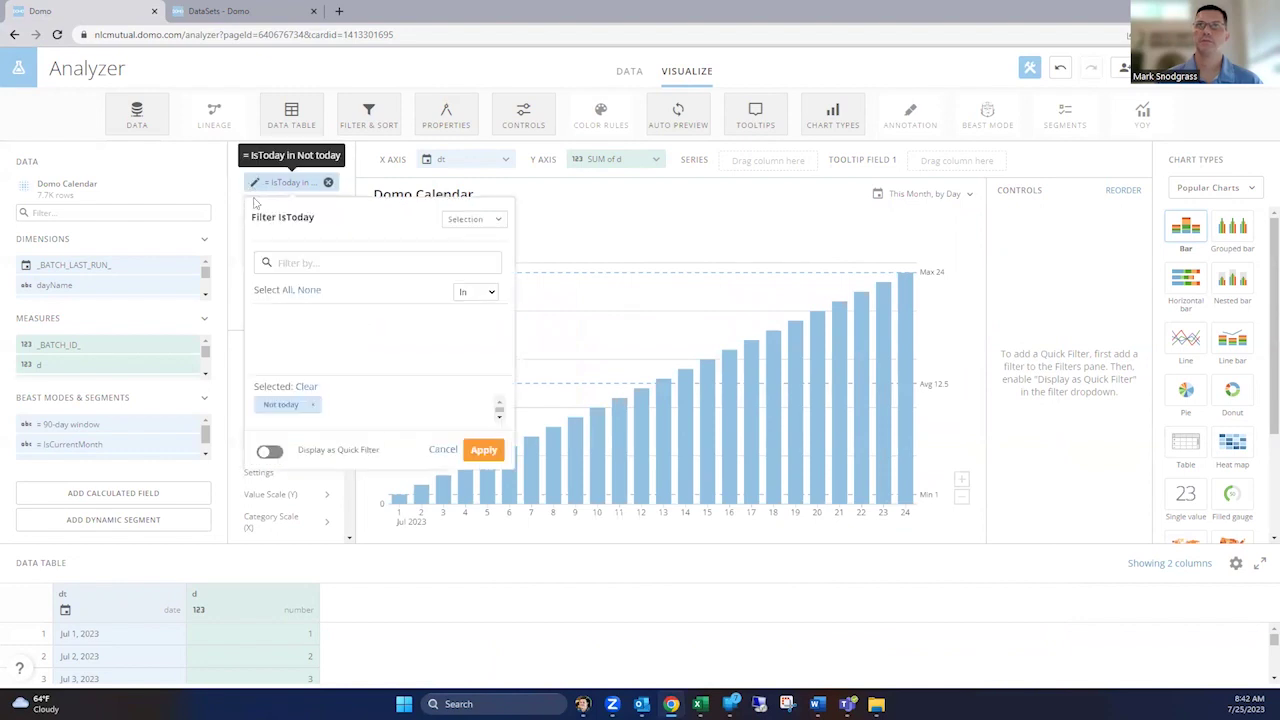
pyautogui.click(277, 318)
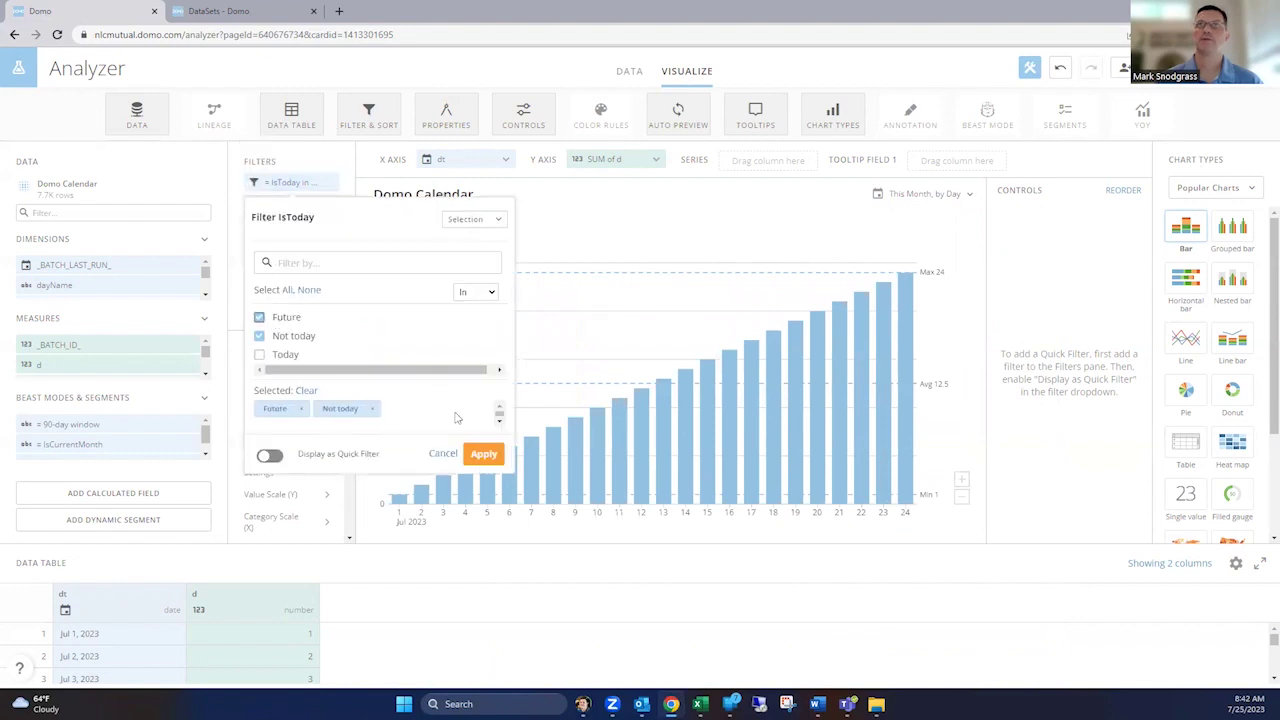
pyautogui.click(483, 454)
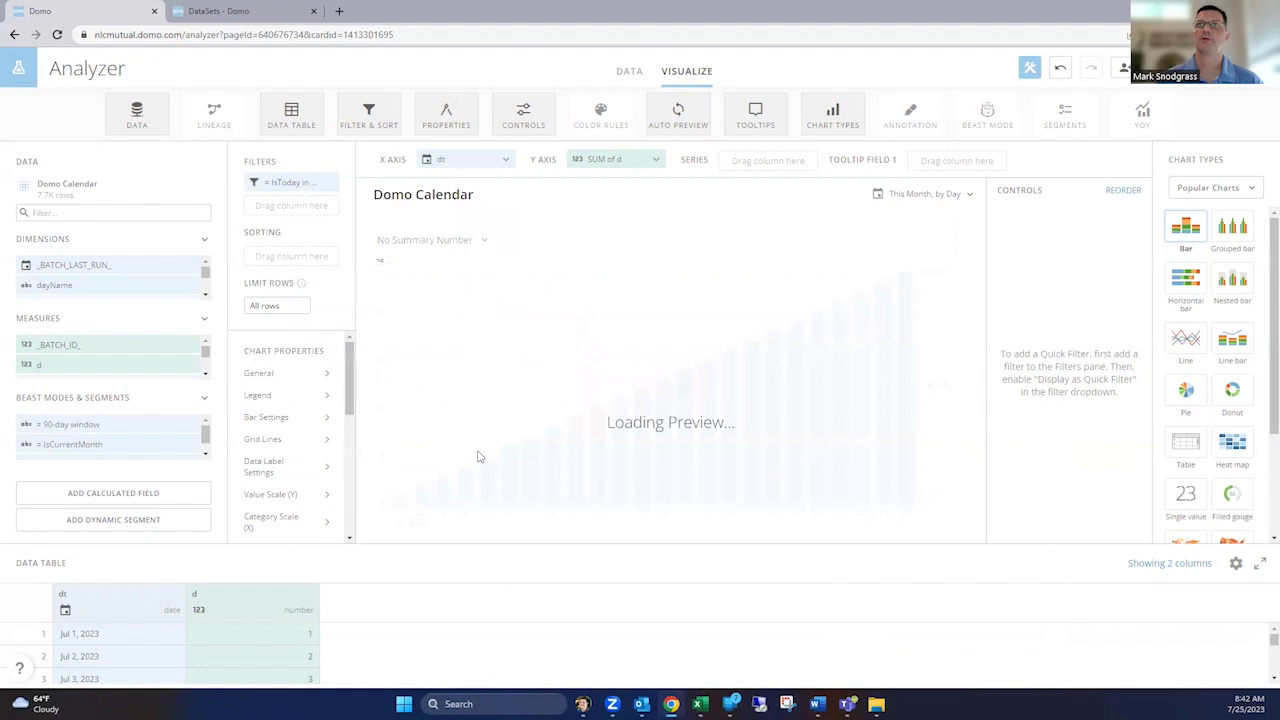
pyautogui.click(265, 182)
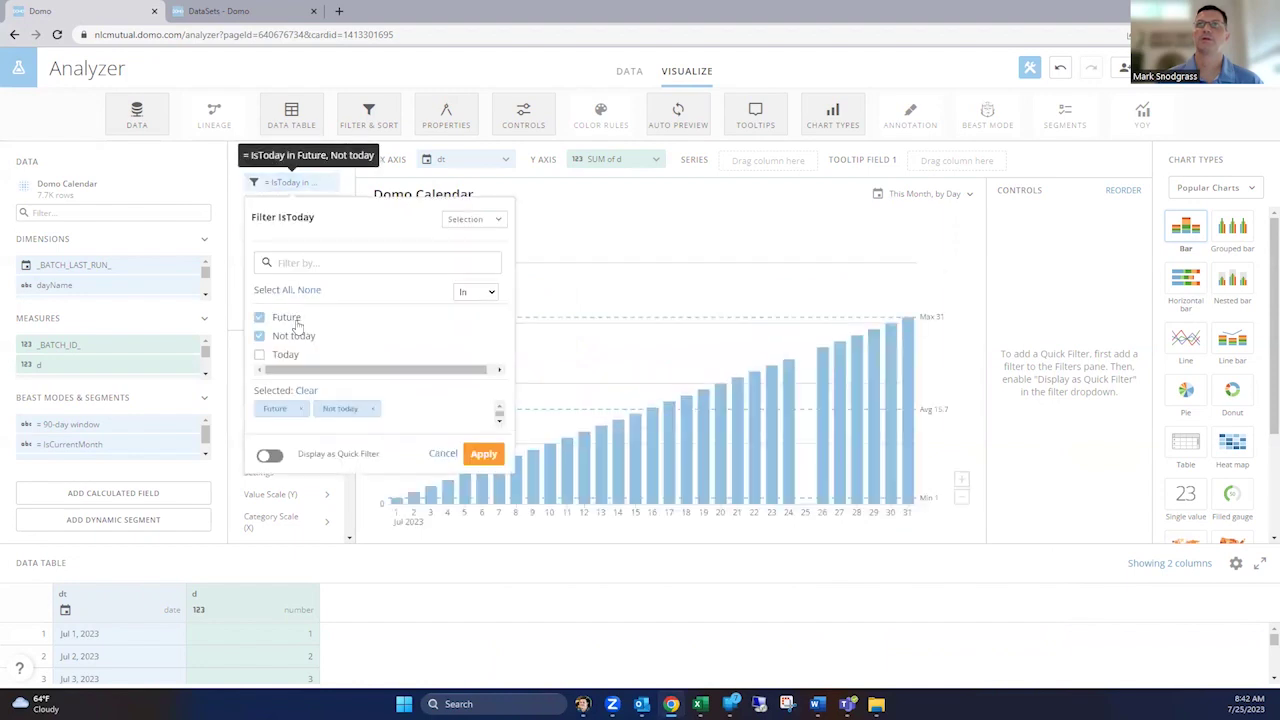
pyautogui.click(286, 320)
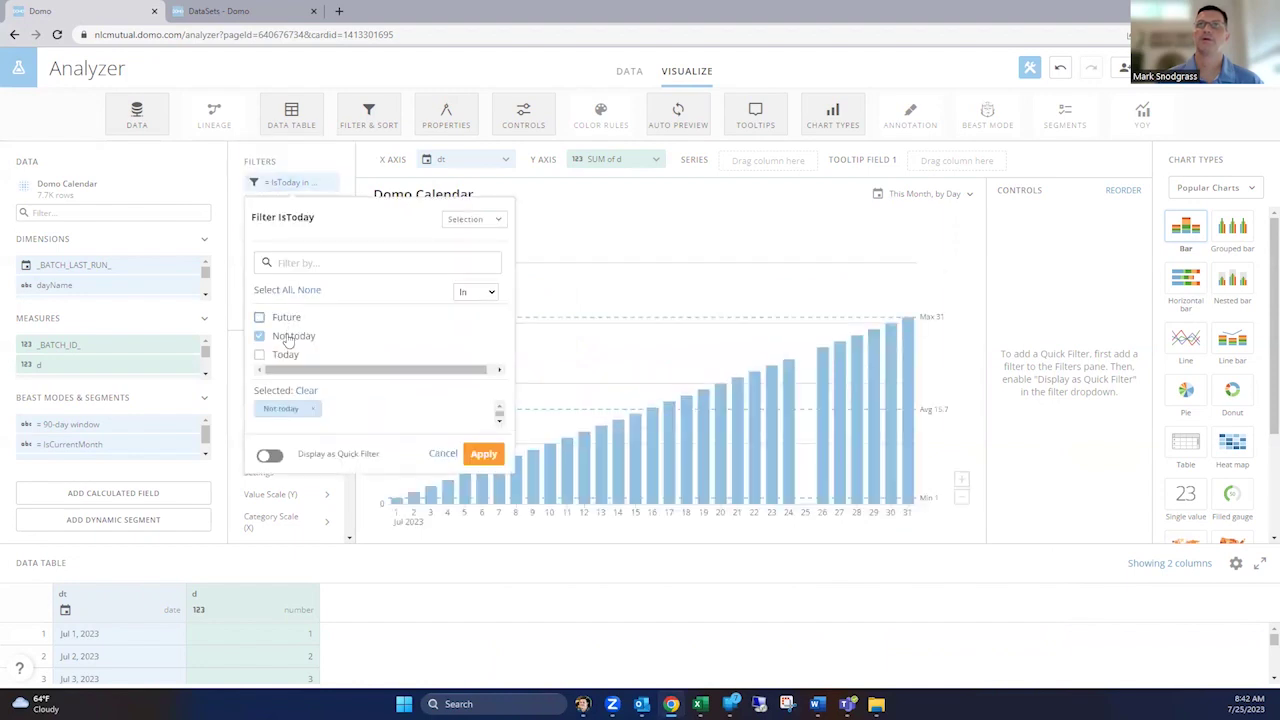
pyautogui.click(288, 341)
pyautogui.click(289, 341)
pyautogui.click(481, 455)
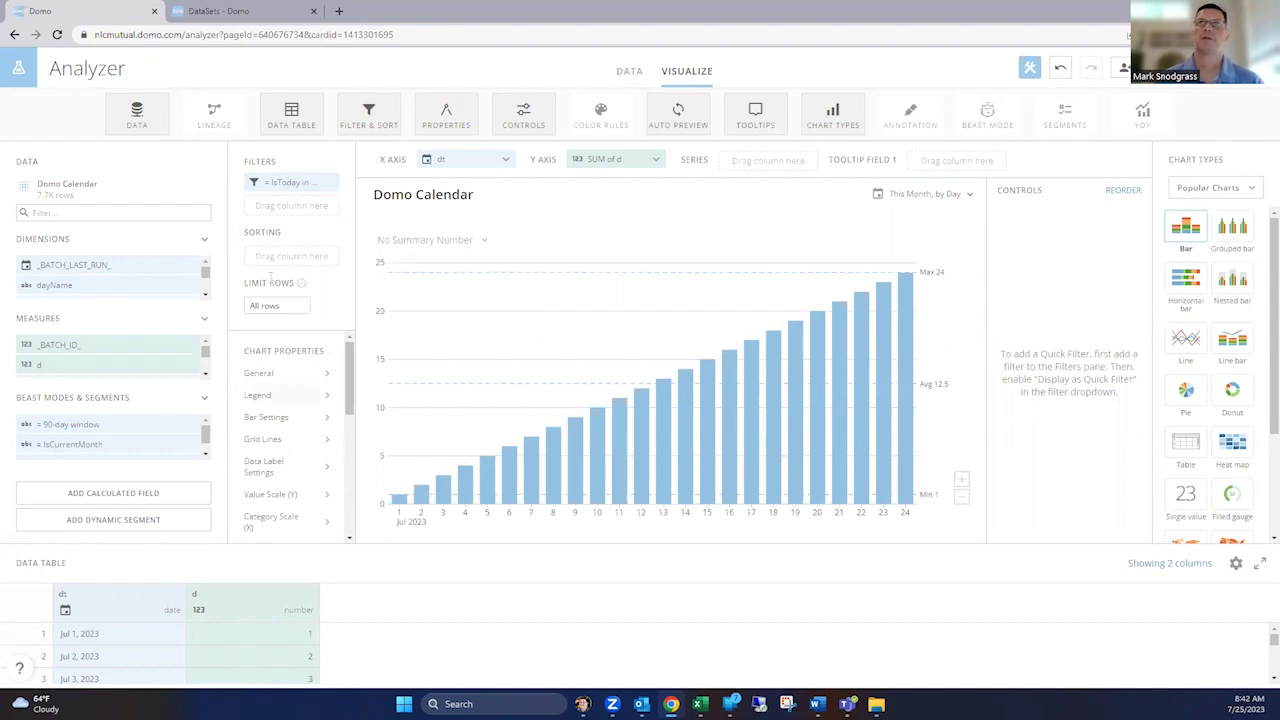
# Remove the IsToday filter from the chart
pyautogui.click(328, 184)
pyautogui.click(206, 454)
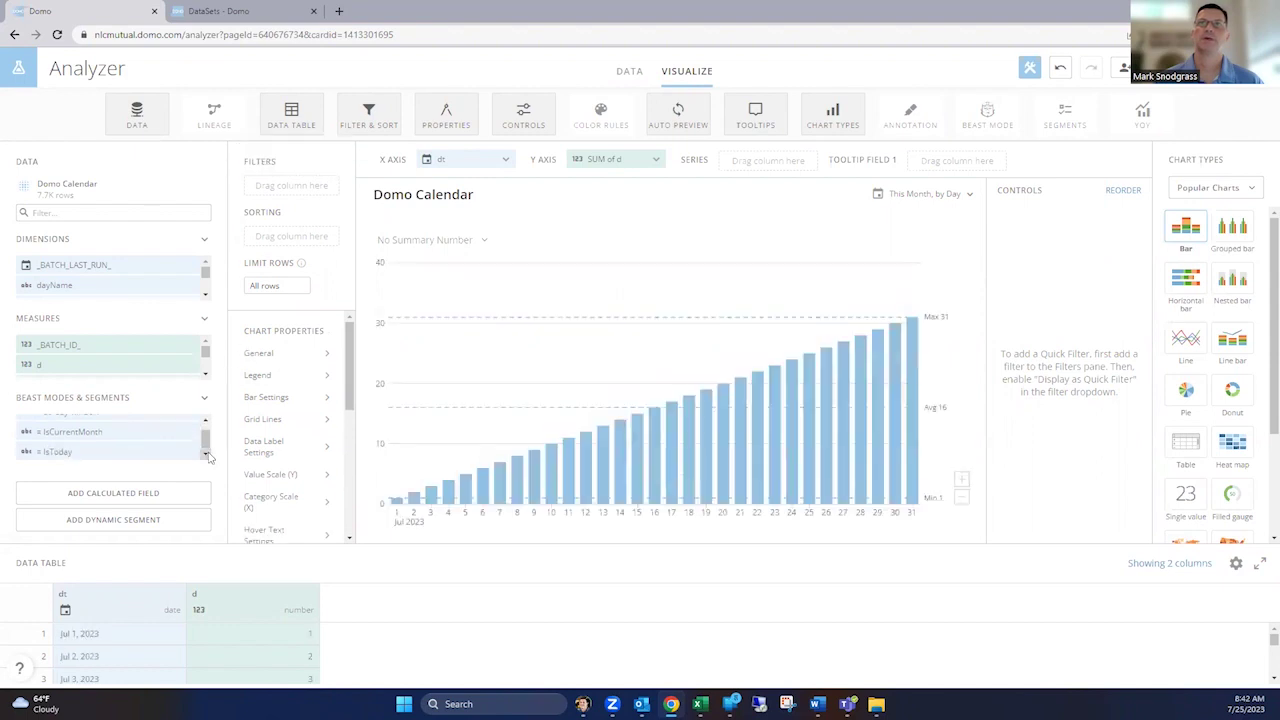
pyautogui.moveTo(25, 435)
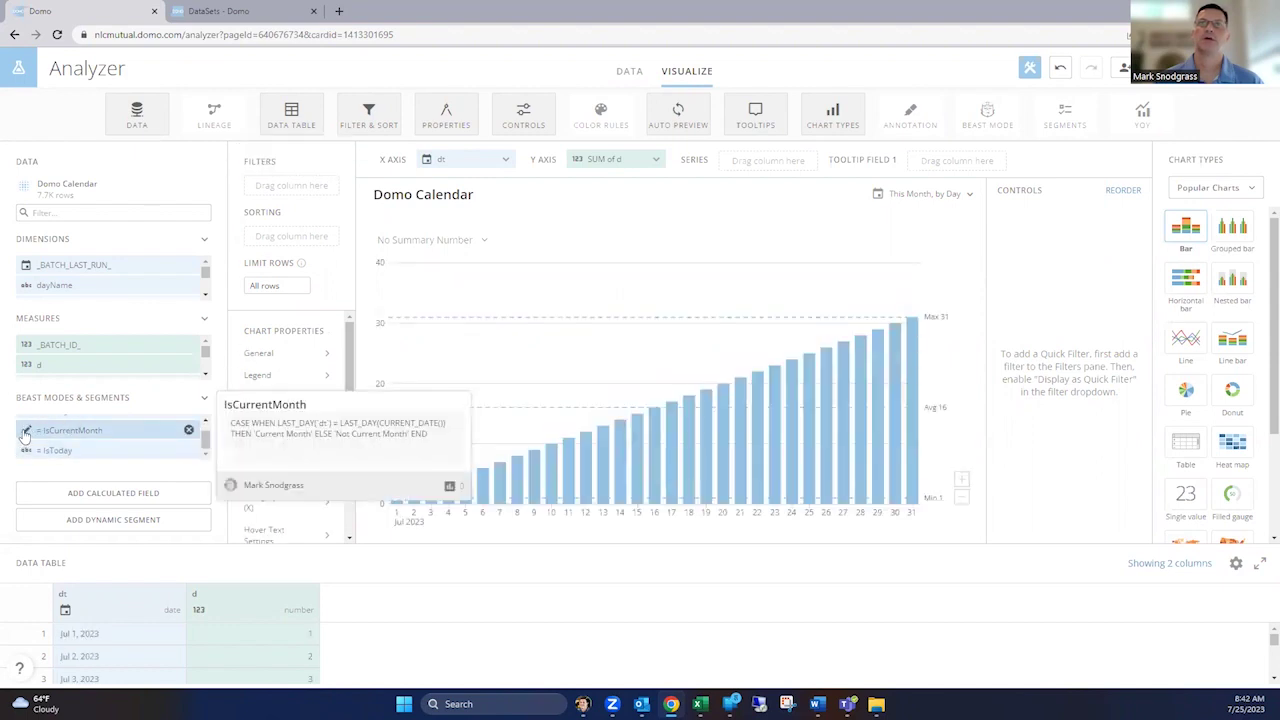
# Set the chart's date range to This Year and open the IsCurrentMonth formula
pyautogui.click(900, 196)
pyautogui.click(888, 244)
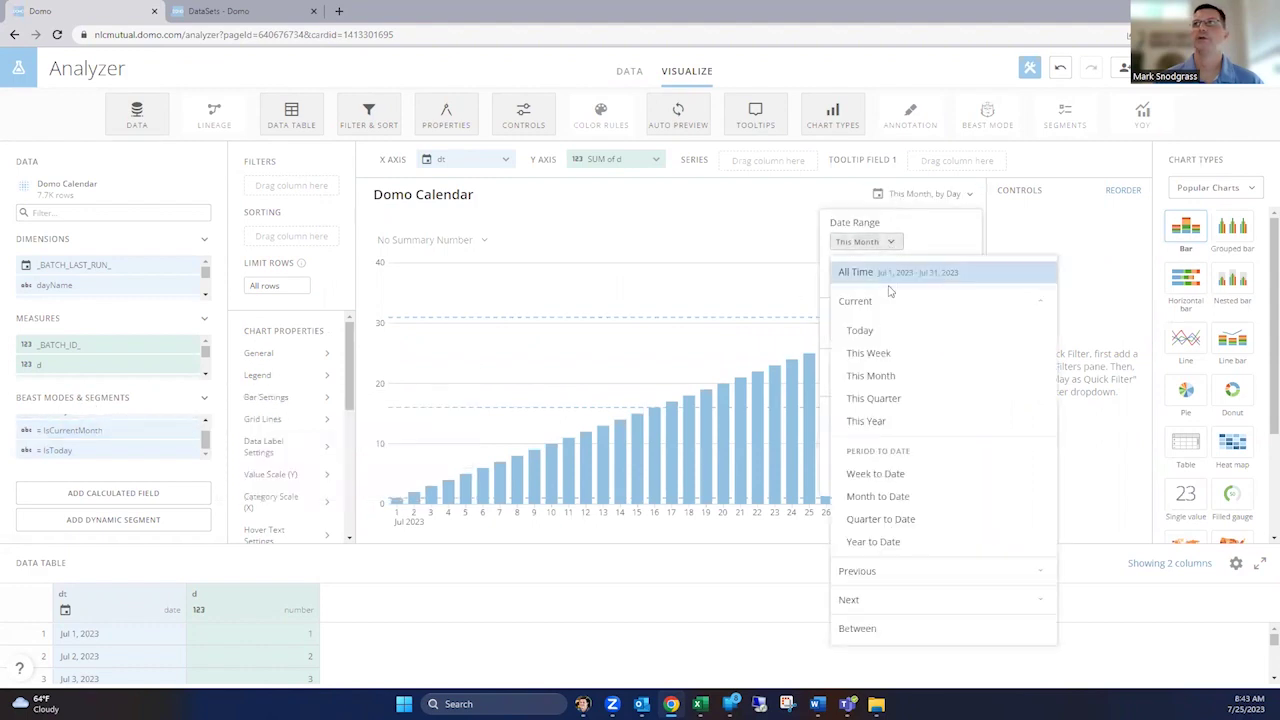
pyautogui.click(868, 420)
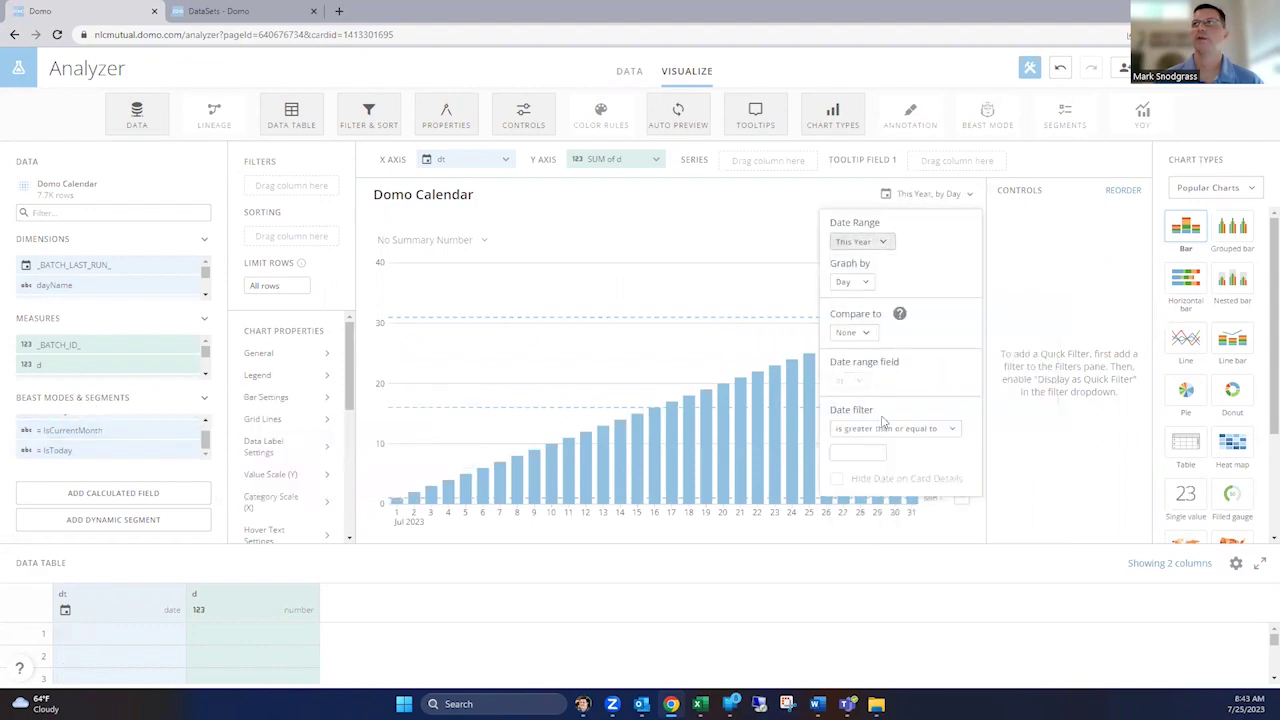
pyautogui.click(1031, 275)
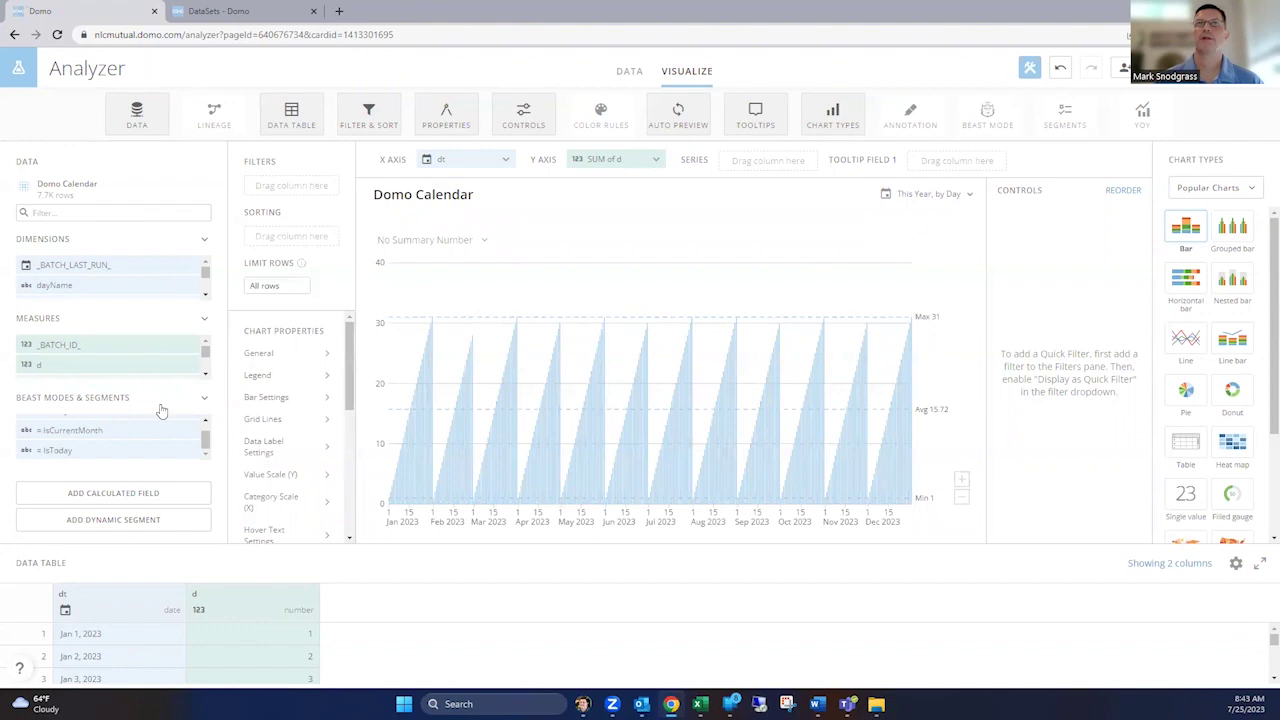
pyautogui.click(27, 431)
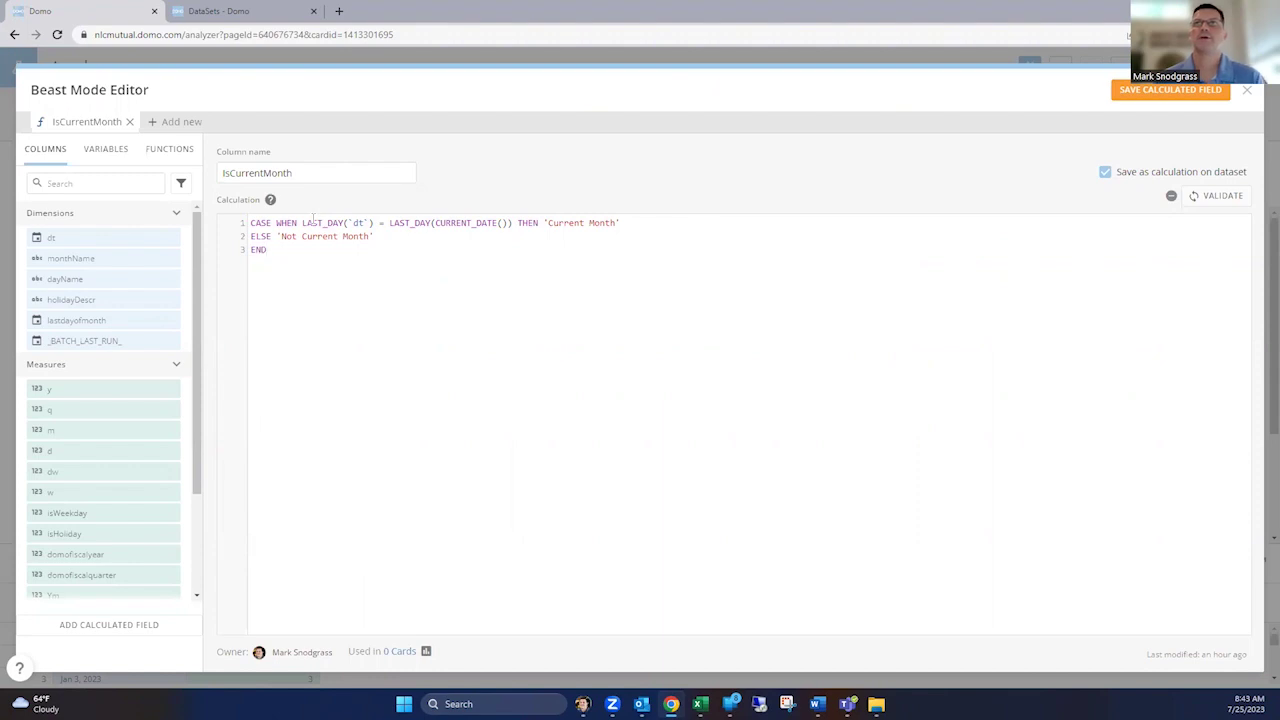
pyautogui.click(466, 222)
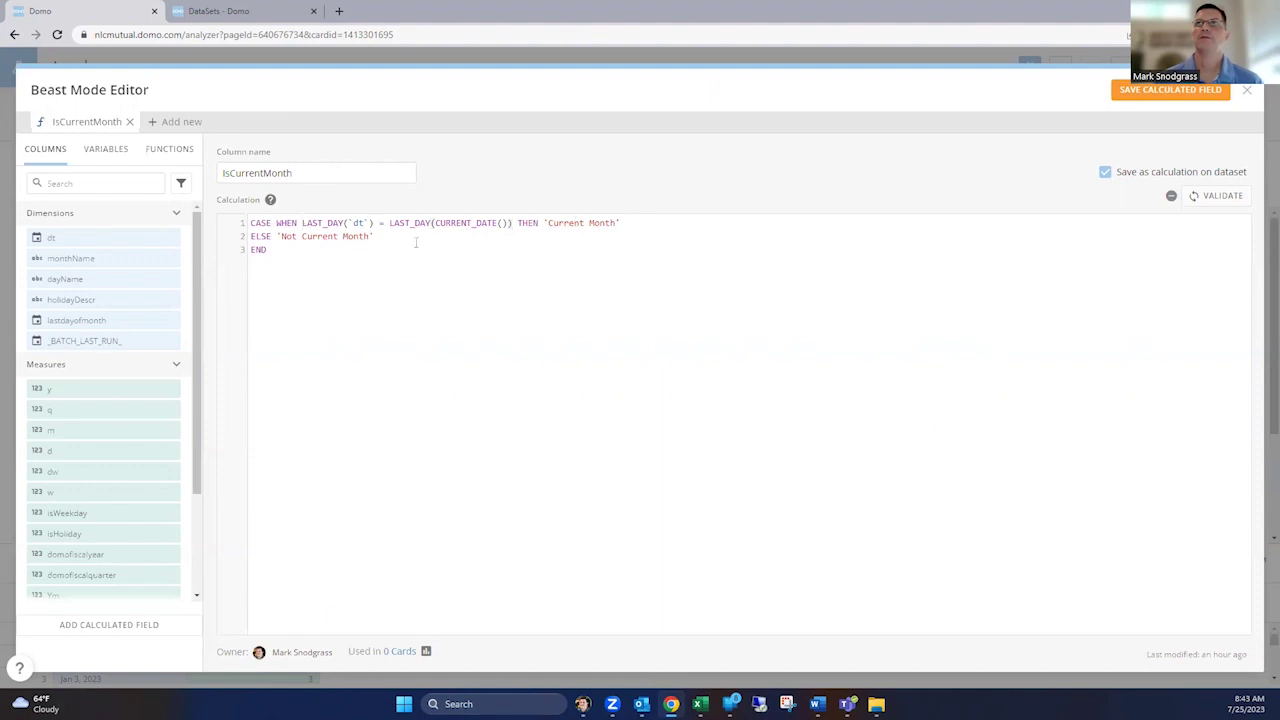
# Filter the chart on IsCurrentMonth to 'Not Current Month', clearing July's bars (Avg 15.69)
pyautogui.click(1246, 93)
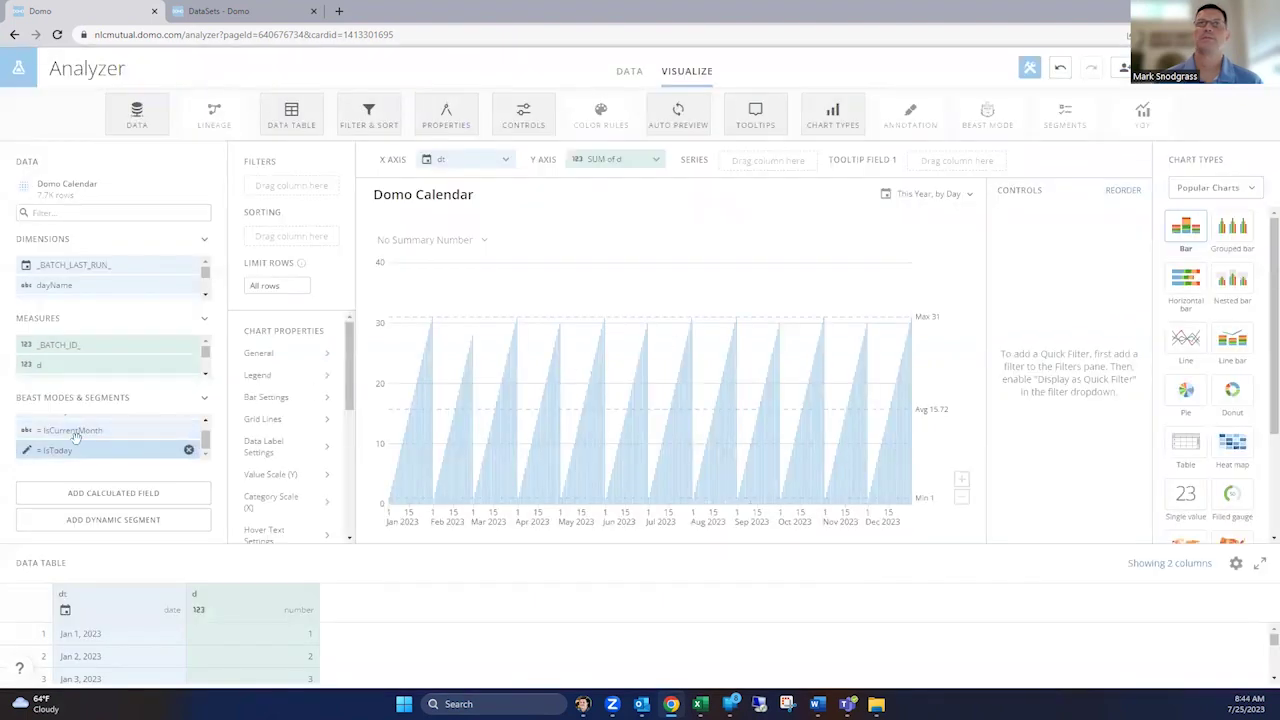
pyautogui.moveTo(72, 430); pyautogui.dragTo(288, 188)
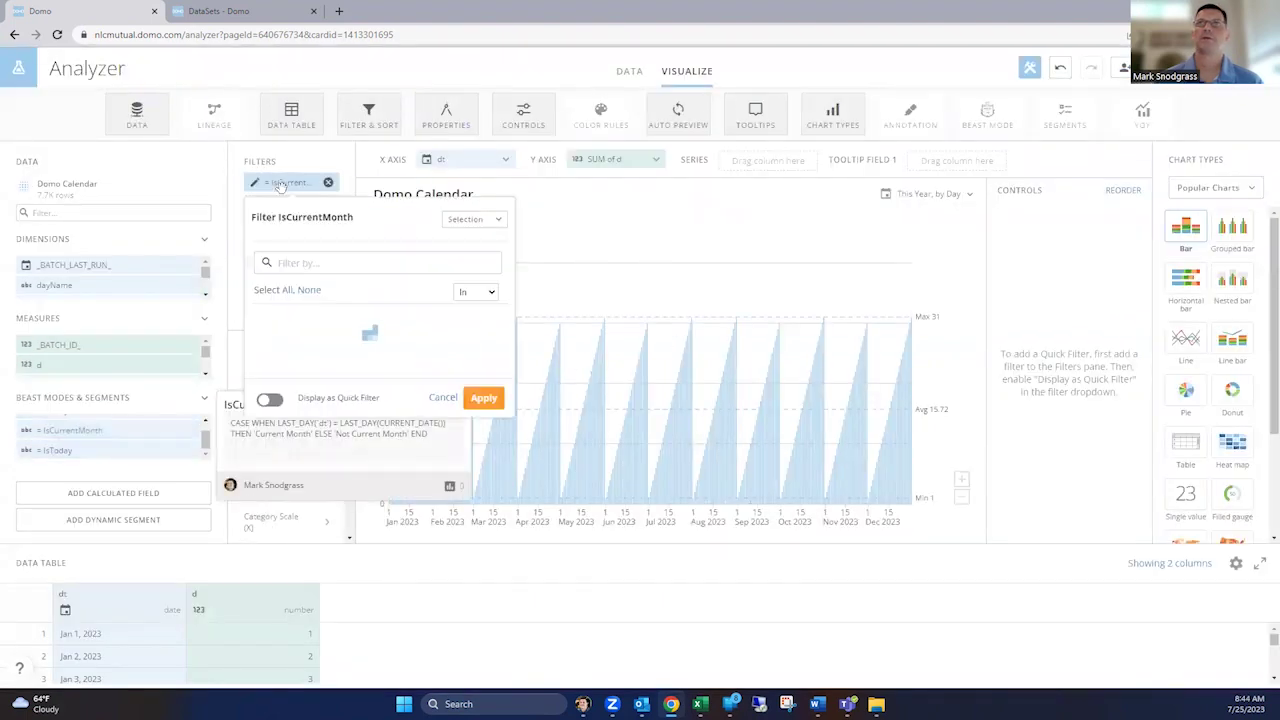
pyautogui.click(312, 336)
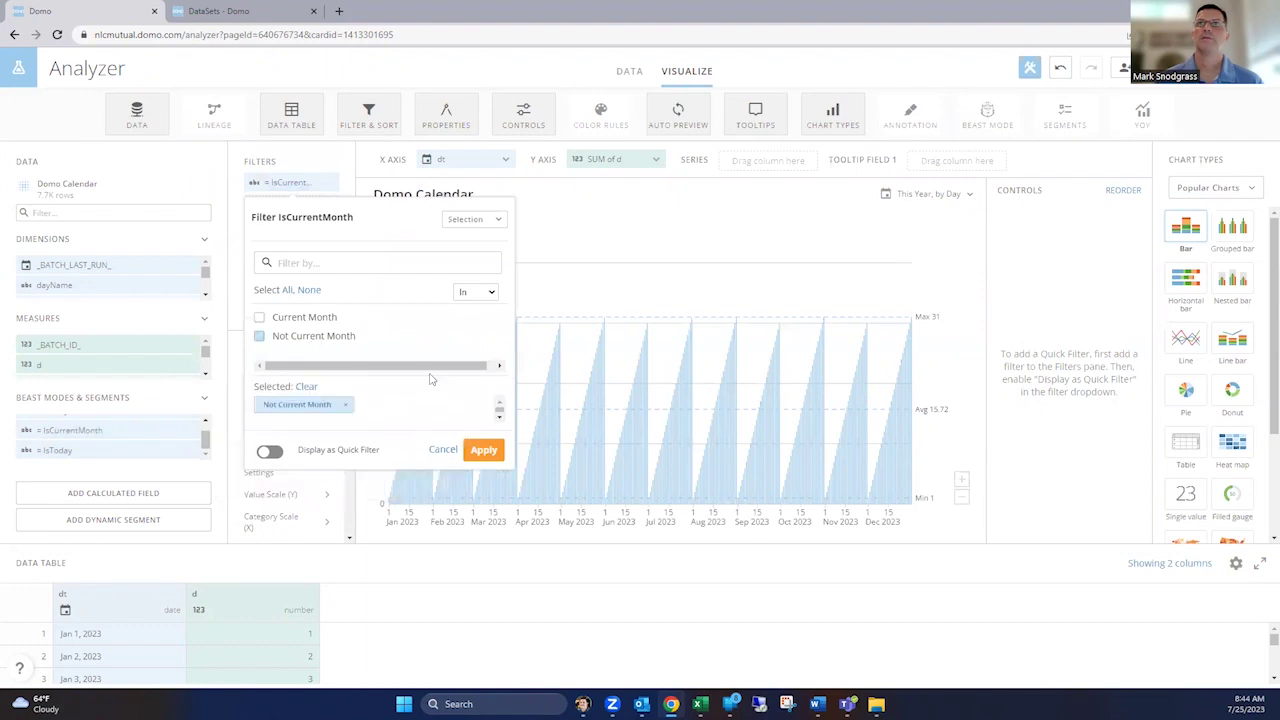
pyautogui.click(482, 450)
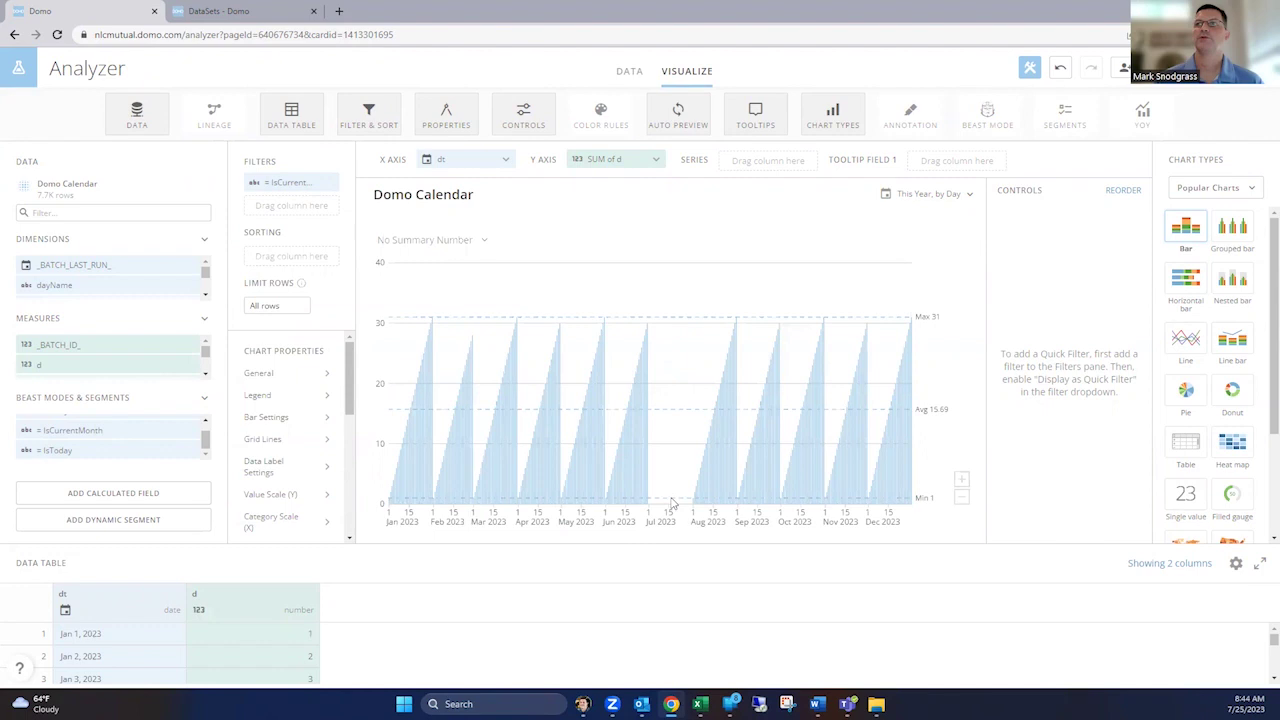
# Add a LAST_DAY(`dt`) >= LAST_DAY(CURRENT_DATE()) THEN 'Future' line to IsCurrentMonth
pyautogui.click(28, 433)
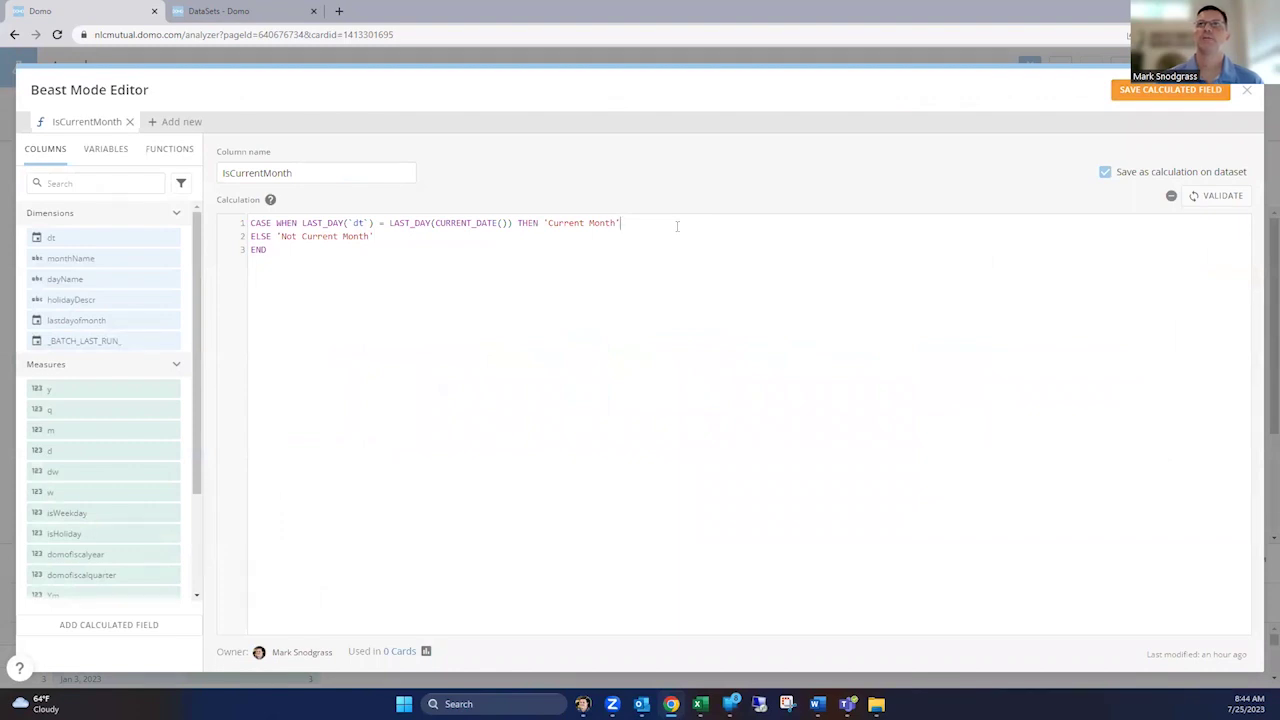
pyautogui.press('Return')
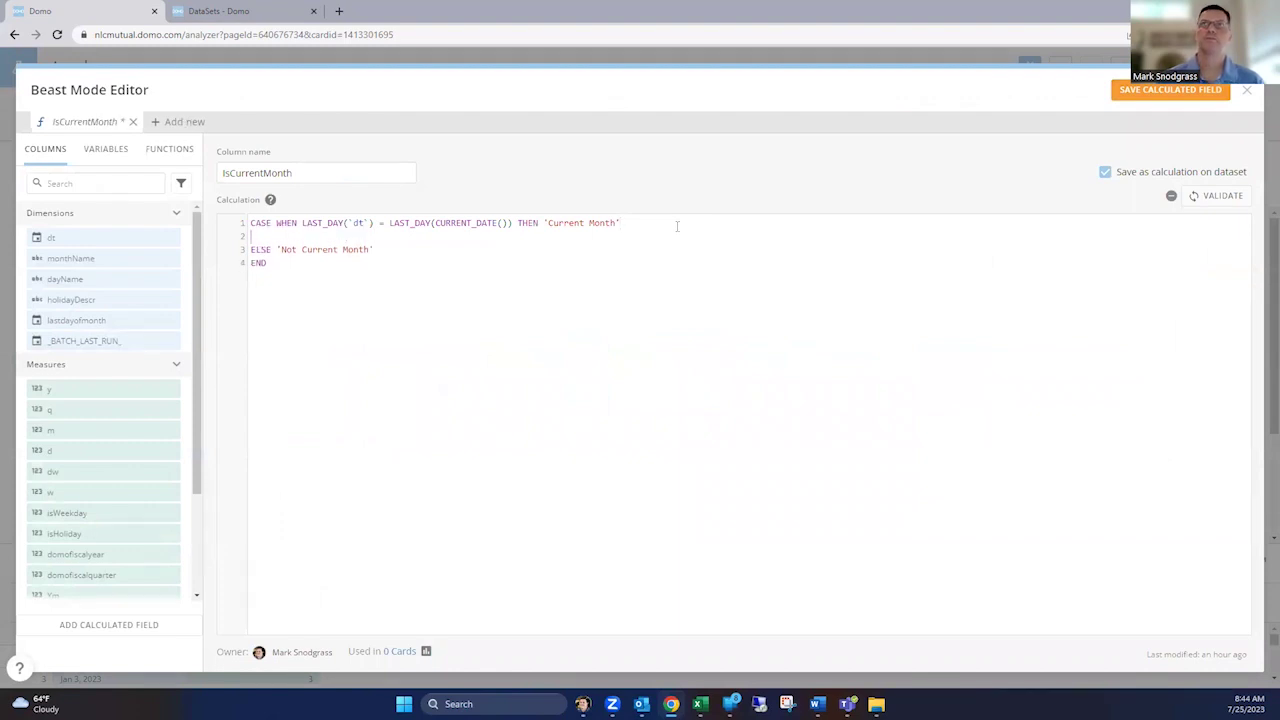
pyautogui.press('Up')
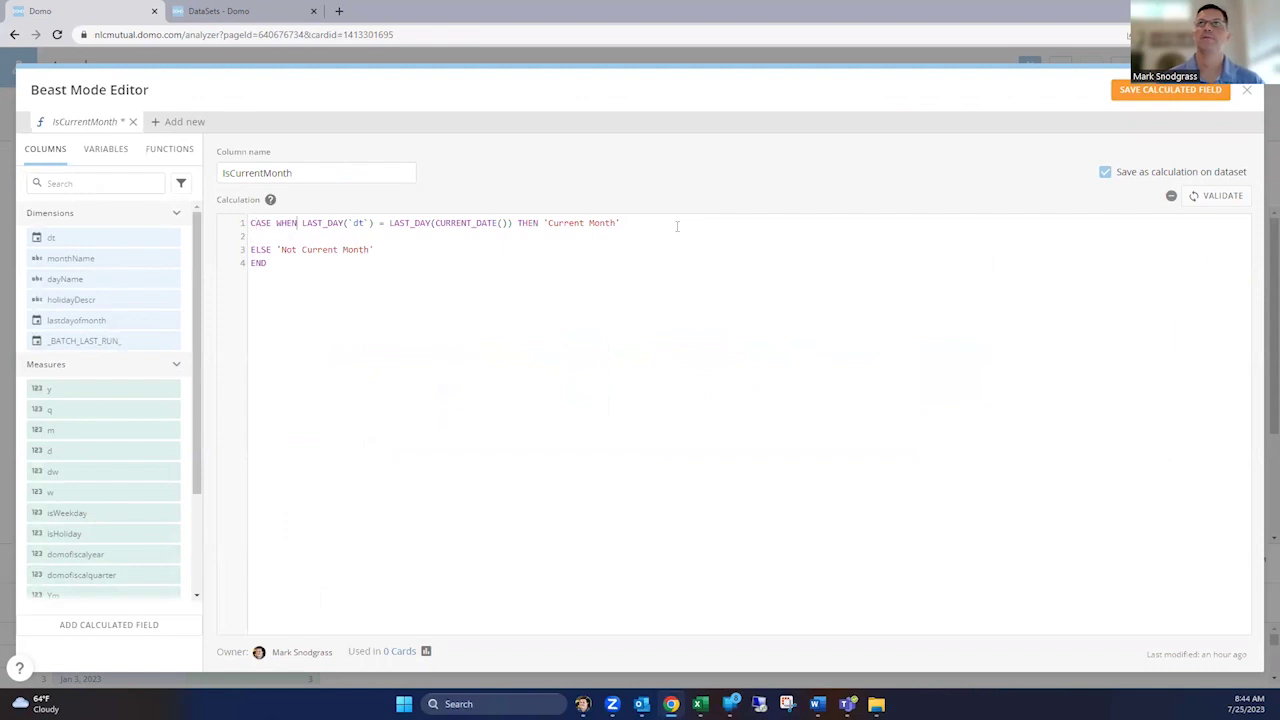
pyautogui.hotkey('shift', 'End')
pyautogui.hotkey('shift', 'Left')
pyautogui.hotkey('shift', 'Left')
pyautogui.hotkey('shift', 'Left')
pyautogui.hotkey('shift', 'Left')
pyautogui.hotkey('shift', 'Left')
pyautogui.hotkey('shift', 'Left')
pyautogui.hotkey('shift', 'Left')
pyautogui.hotkey('shift', 'Left')
pyautogui.hotkey('shift', 'Left')
pyautogui.hotkey('shift', 'Left')
pyautogui.hotkey('shift', 'Left')
pyautogui.hotkey('shift', 'Left')
pyautogui.hotkey('shift', 'Left')
pyautogui.hotkey('shift', 'Left')
pyautogui.hotkey('shift', 'Left')
pyautogui.hotkey('shift', 'Left')
pyautogui.hotkey('shift', 'Left')
pyautogui.hotkey('shift', 'Left')
pyautogui.hotkey('shift', 'Left')
pyautogui.hotkey('ctrl', 'c')
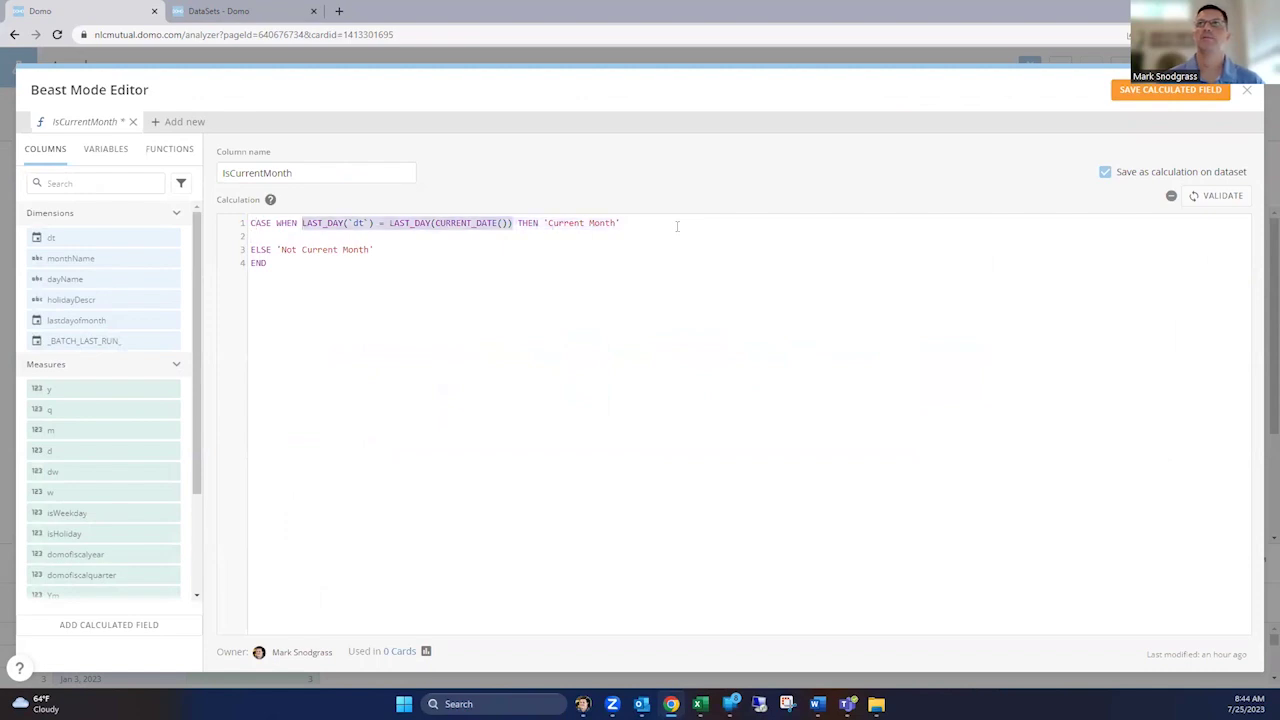
pyautogui.press('Right')
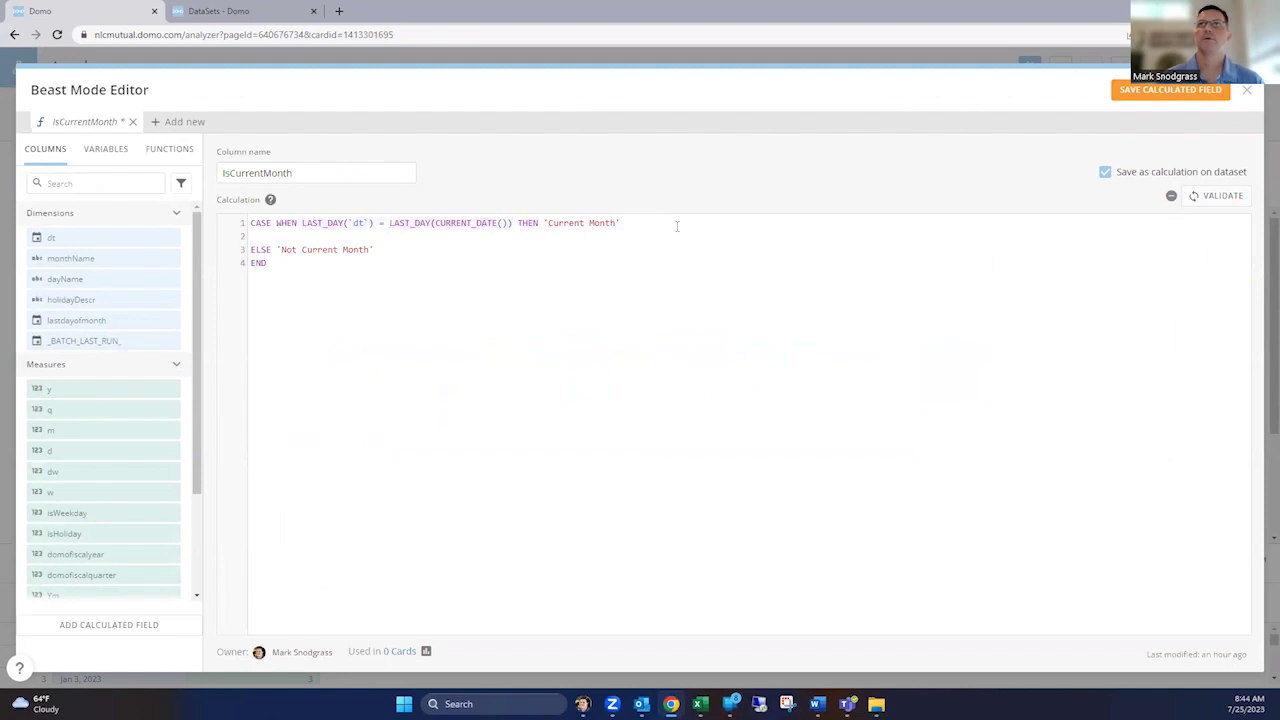
pyautogui.hotkey('ctrl', 'v')
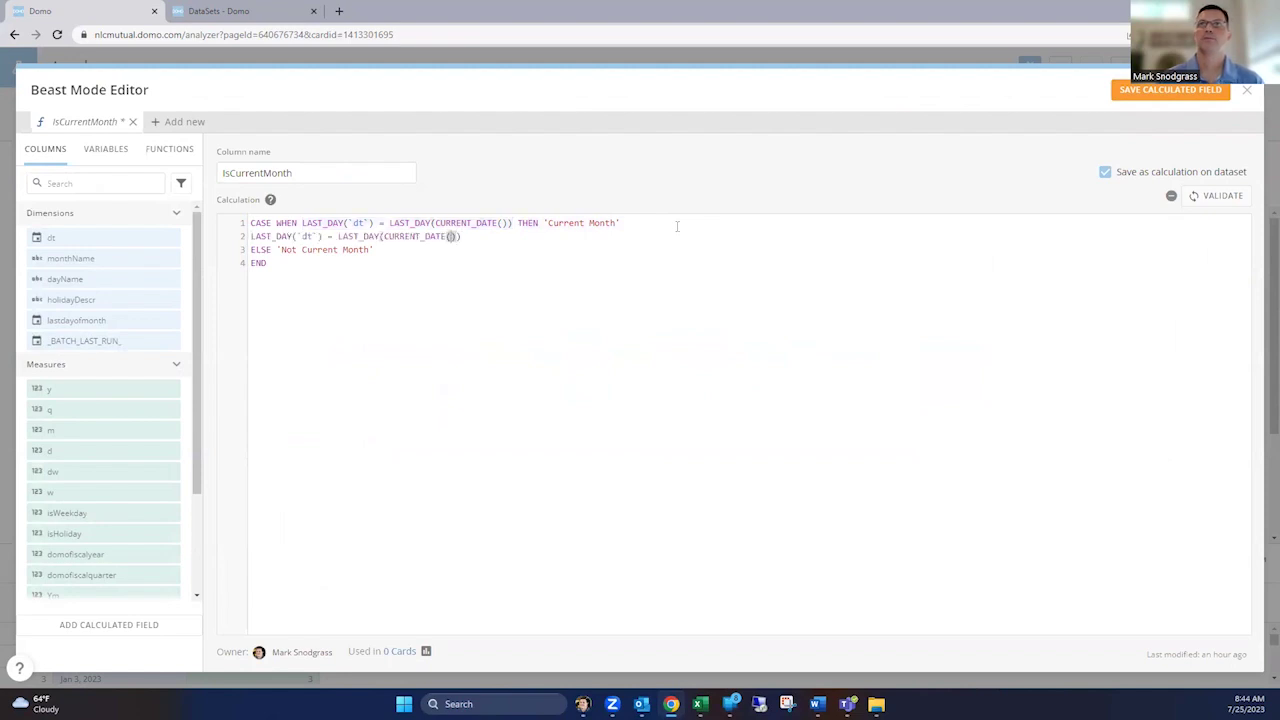
pyautogui.press('Left')
pyautogui.press('Left')
pyautogui.press('Left')
pyautogui.press('Left')
pyautogui.press('Left')
pyautogui.press('Left')
pyautogui.press('Left')
pyautogui.press('Left')
pyautogui.press('Left')
pyautogui.press('Left')
pyautogui.press('Left')
pyautogui.press('Left')
pyautogui.press('Left')
pyautogui.press('Left')
pyautogui.press('Left')
pyautogui.press('Left')
pyautogui.write('>')
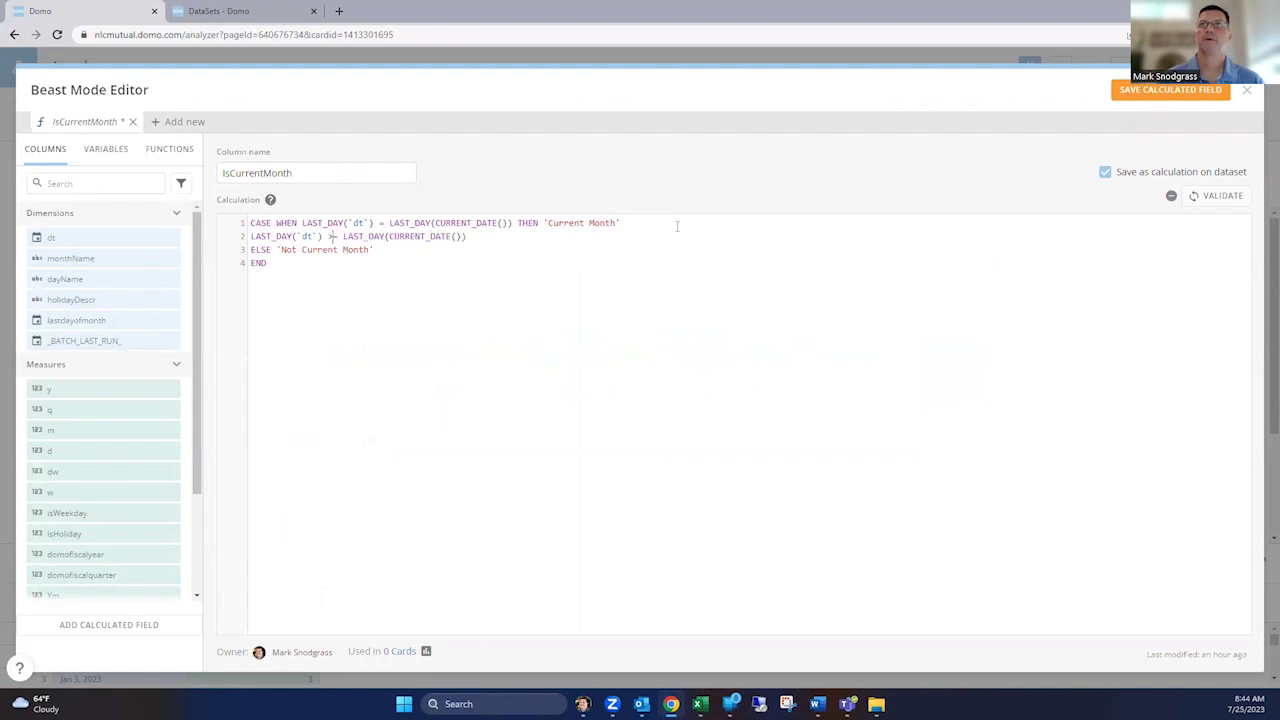
pyautogui.click(683, 240)
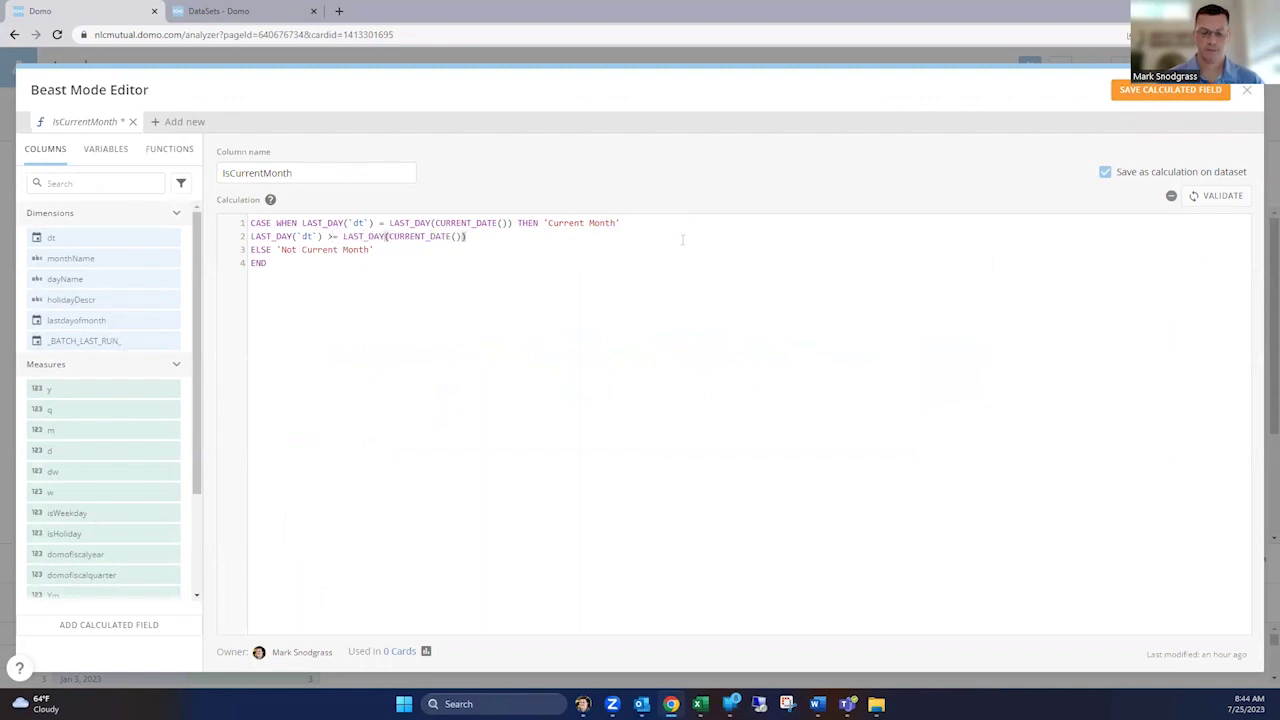
pyautogui.write("THEN 'Fu")
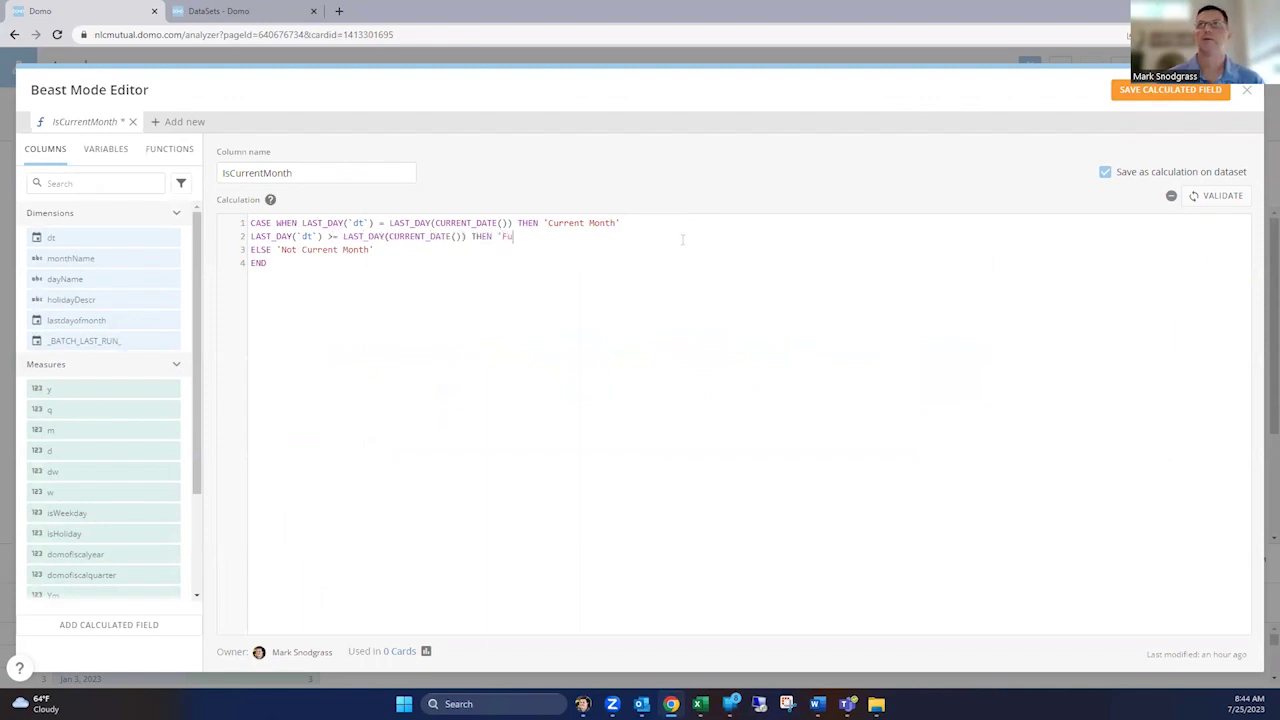
pyautogui.write("ture'")
# Validate the formula, add the missing WHEN keyword, revalidate and save it
pyautogui.click(1231, 200)
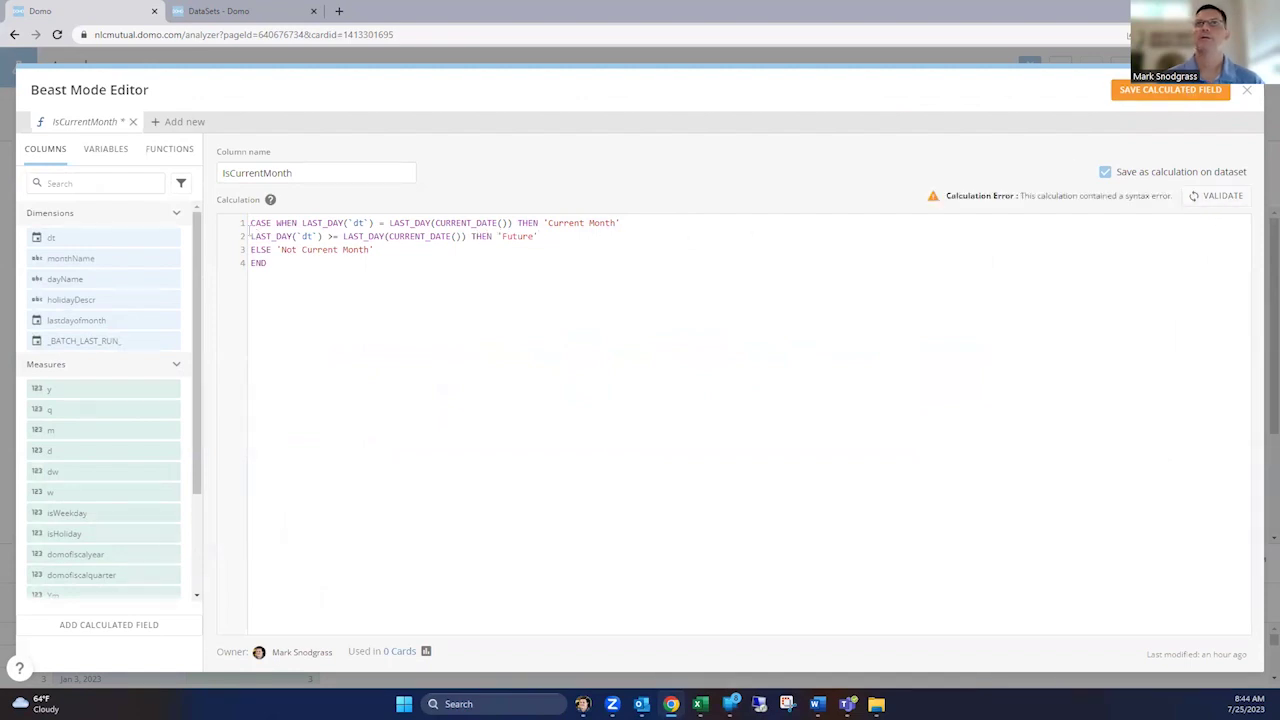
pyautogui.write('WHEN')
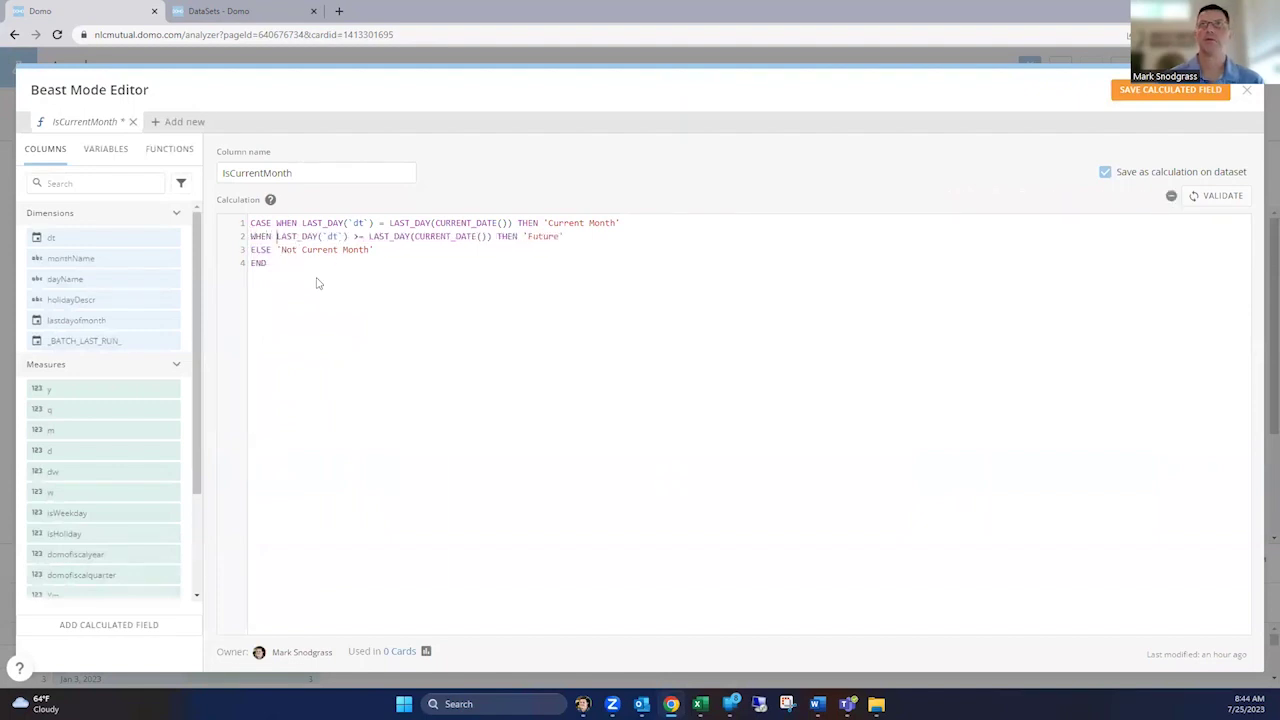
pyautogui.click(1216, 195)
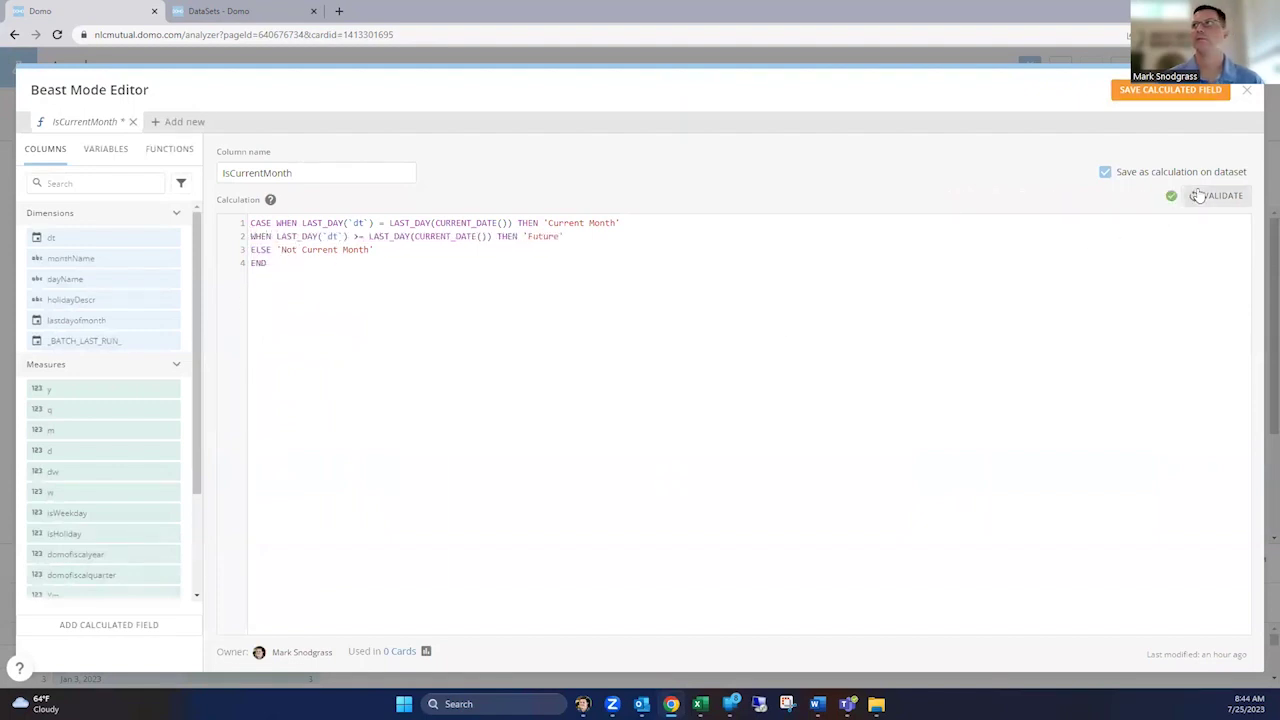
pyautogui.click(1203, 89)
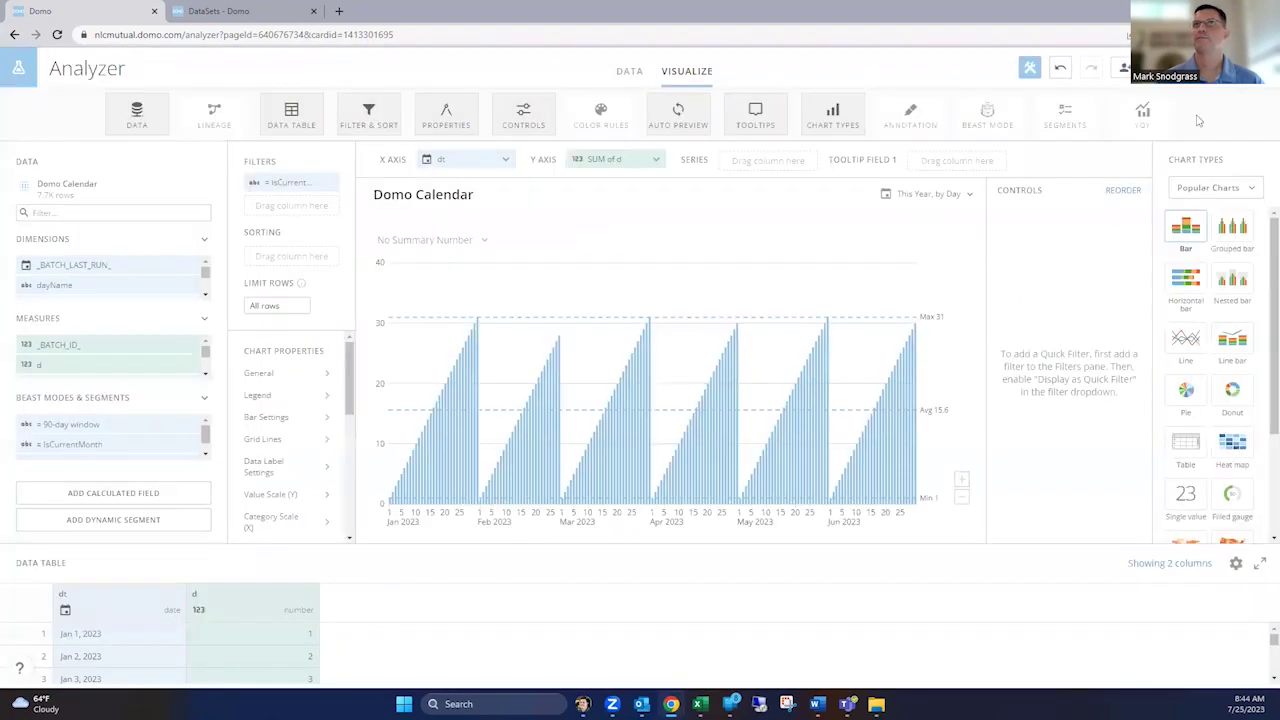
pyautogui.click(254, 188)
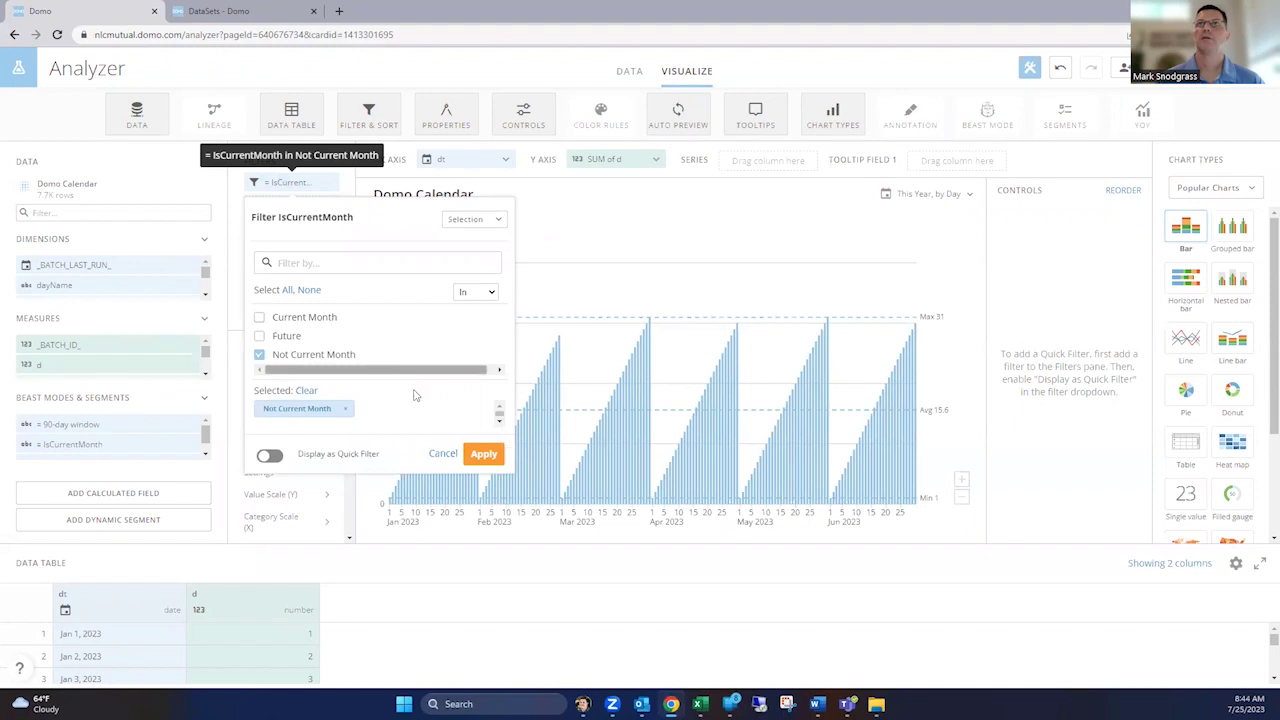
pyautogui.click(338, 355)
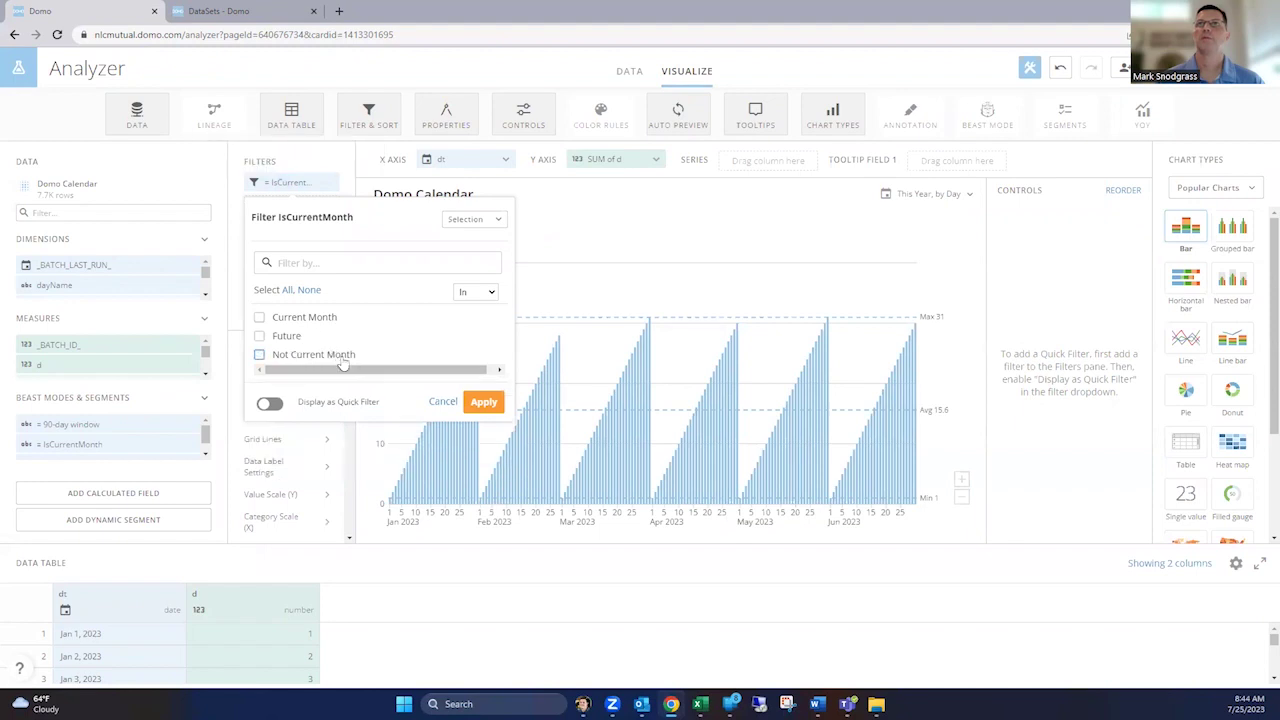
pyautogui.click(340, 356)
pyautogui.click(483, 454)
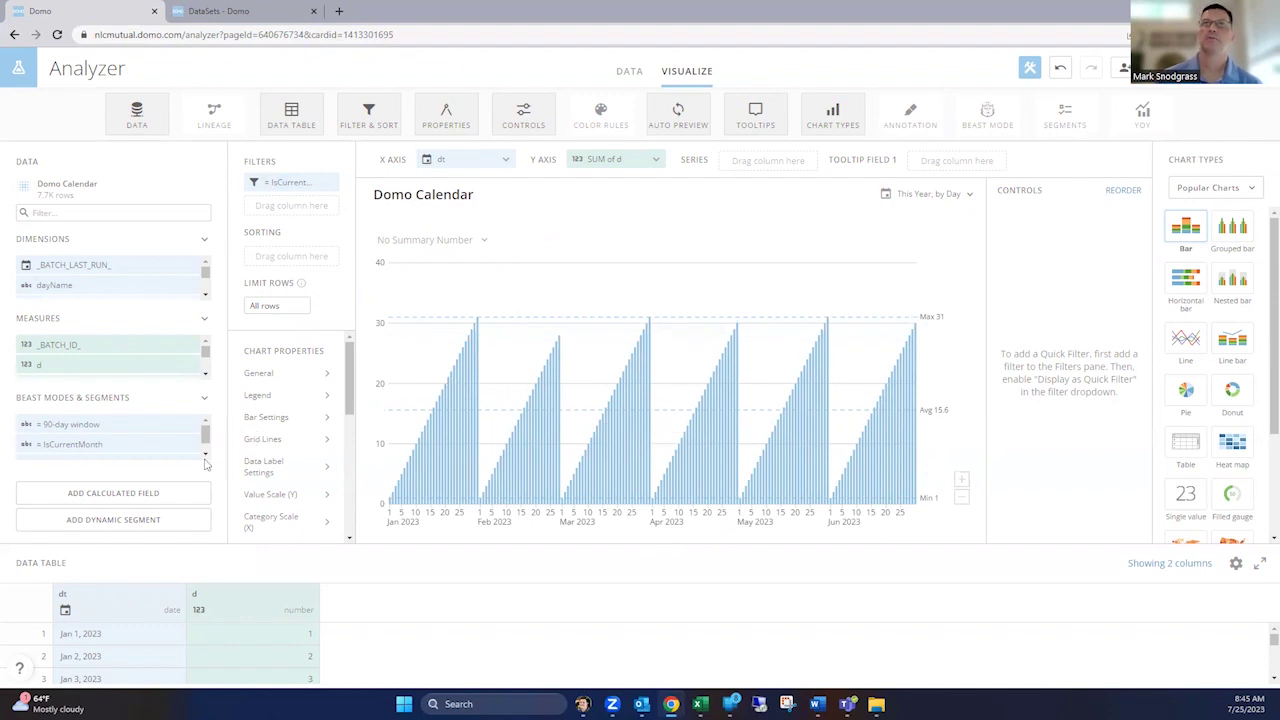
pyautogui.scroll(-2, 205, 463)
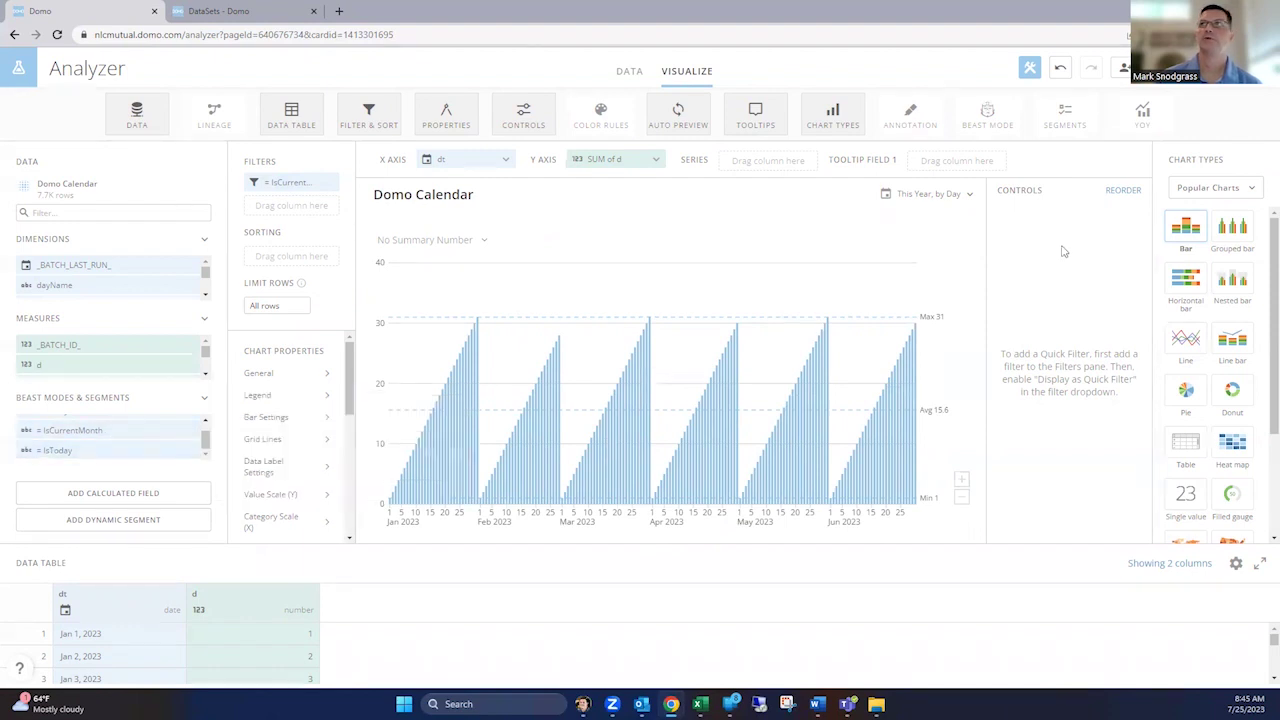
pyautogui.click(254, 184)
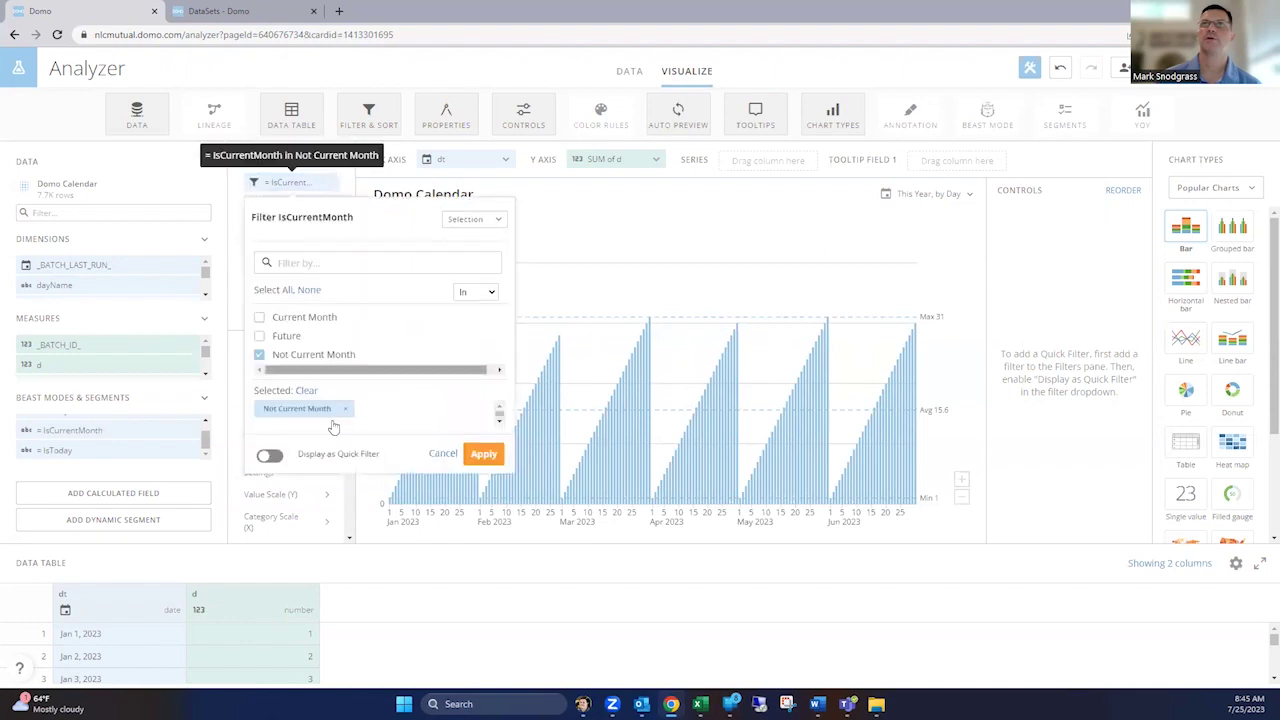
pyautogui.click(1062, 243)
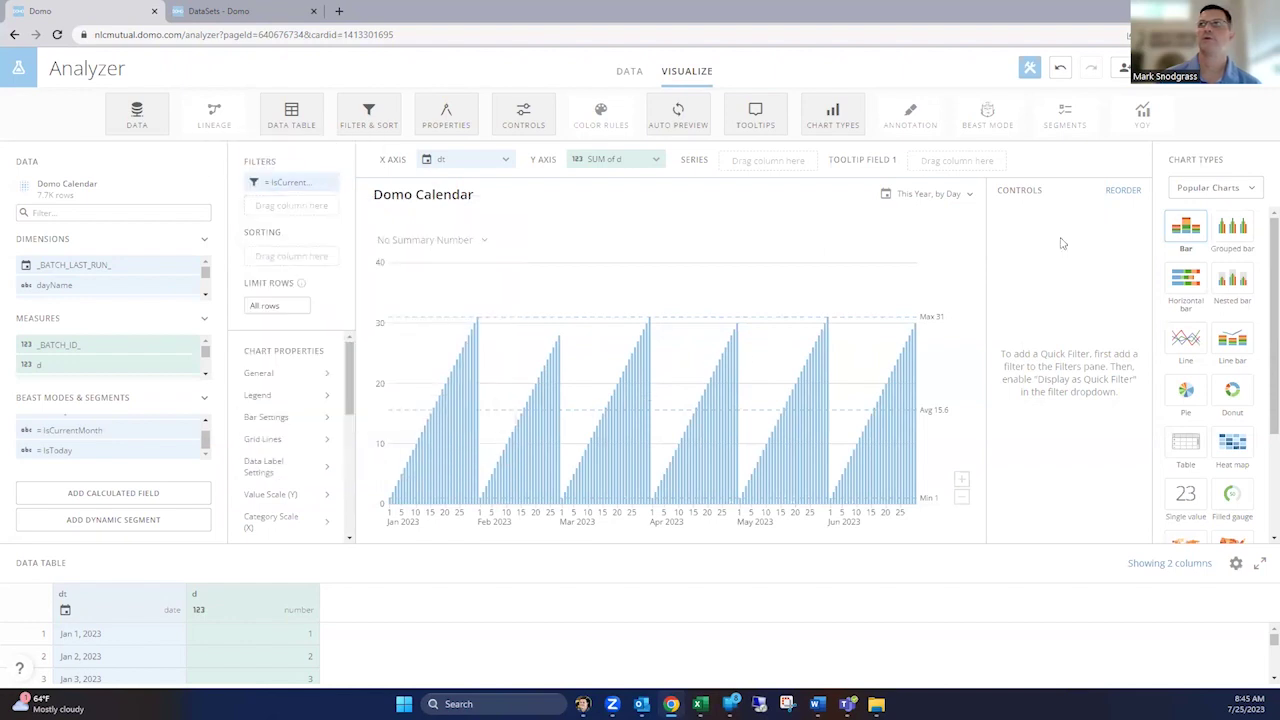